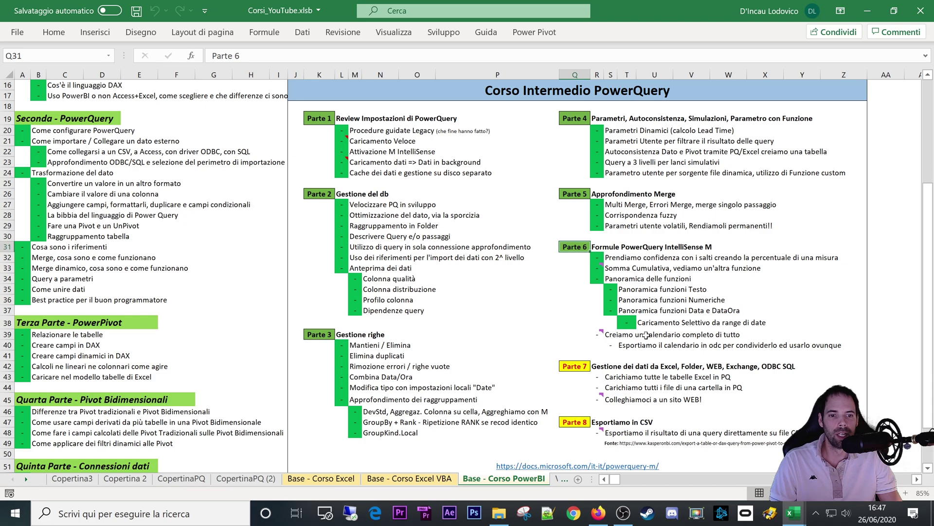
# Highlight the 'Creiamo un calendario completo di tutto' line in Parte 6, then switch to the Firefox forum thread.
pyautogui.moveTo(633, 331); pyautogui.dragTo(731, 335)
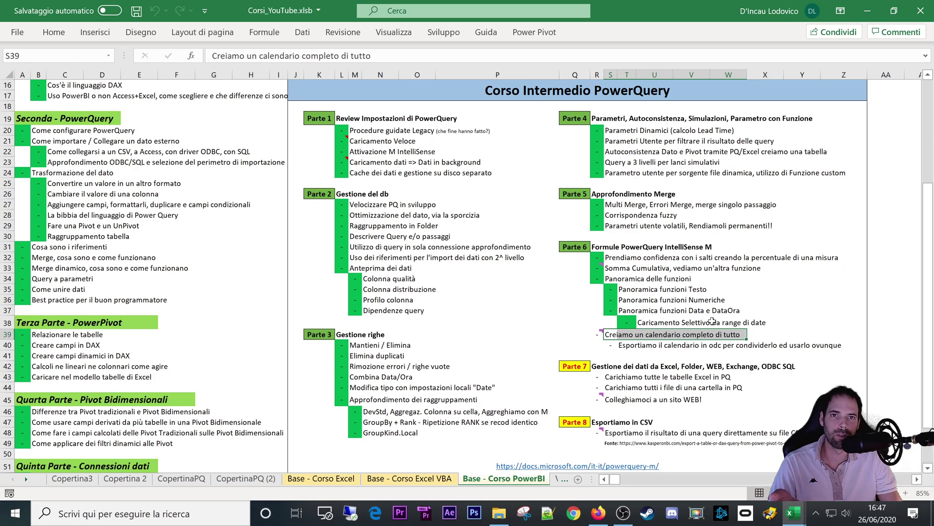
pyautogui.click(707, 323)
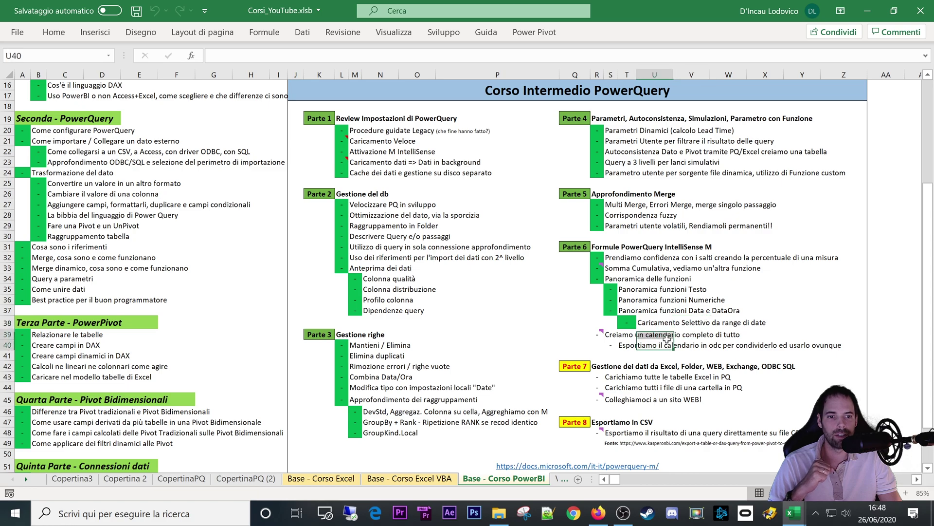
pyautogui.click(627, 323)
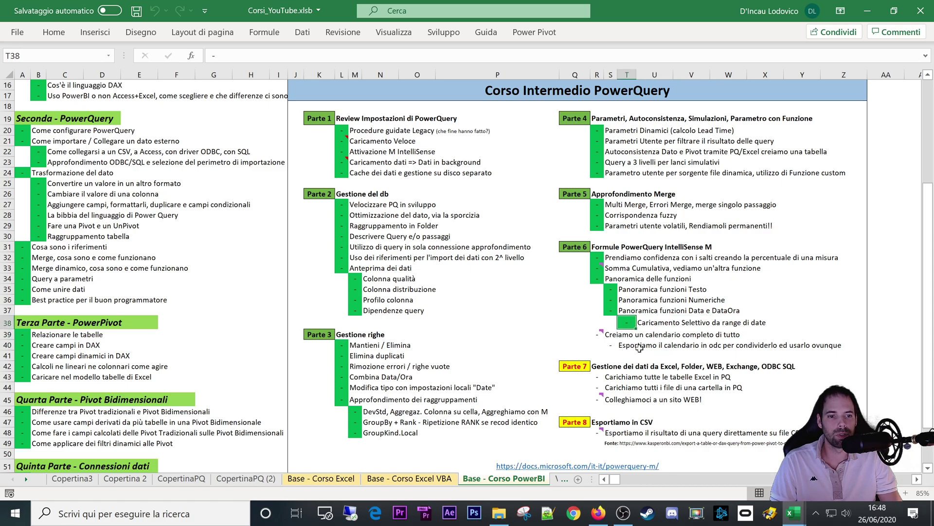
pyautogui.click(602, 517)
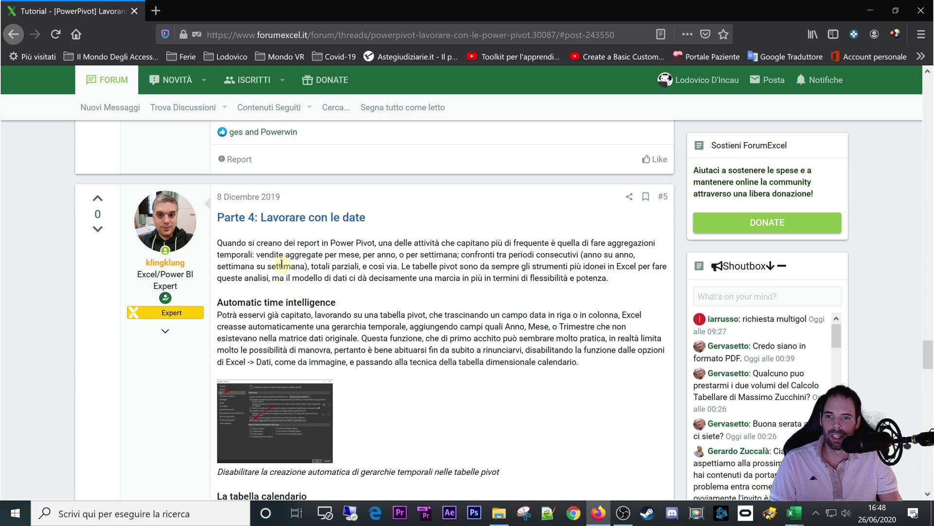
# Scroll the forum post to the 'Bonus: tabella calendario in Power Query' dimCalendario code.
pyautogui.scroll(-2, 281, 264)
pyautogui.scroll(-5, 177, 309)
pyautogui.scroll(-5, 179, 310)
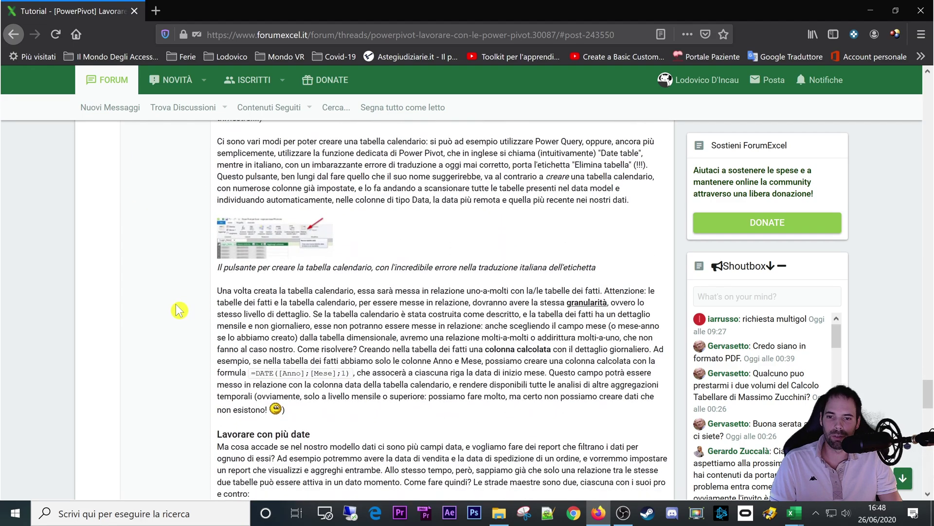
pyautogui.scroll(5, 332, 220)
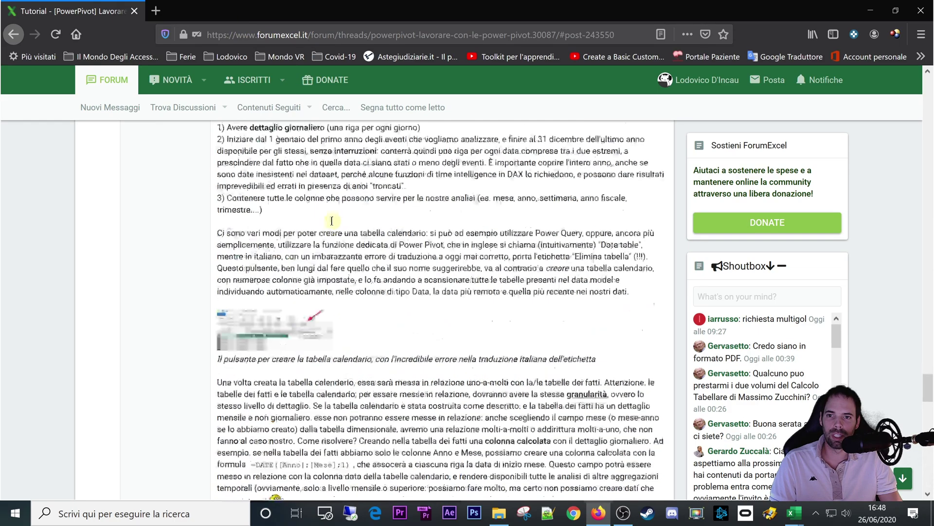
pyautogui.scroll(5, 332, 220)
pyautogui.scroll(5, 328, 224)
pyautogui.scroll(2, 329, 227)
pyautogui.scroll(5, 329, 233)
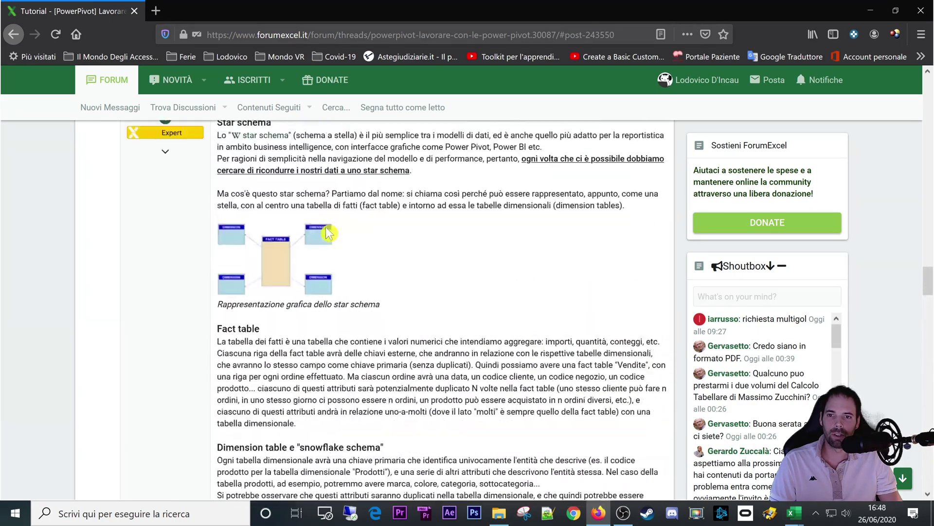
pyautogui.scroll(5, 329, 233)
pyautogui.scroll(5, 329, 233)
pyautogui.scroll(2, 329, 233)
pyautogui.scroll(2, 329, 232)
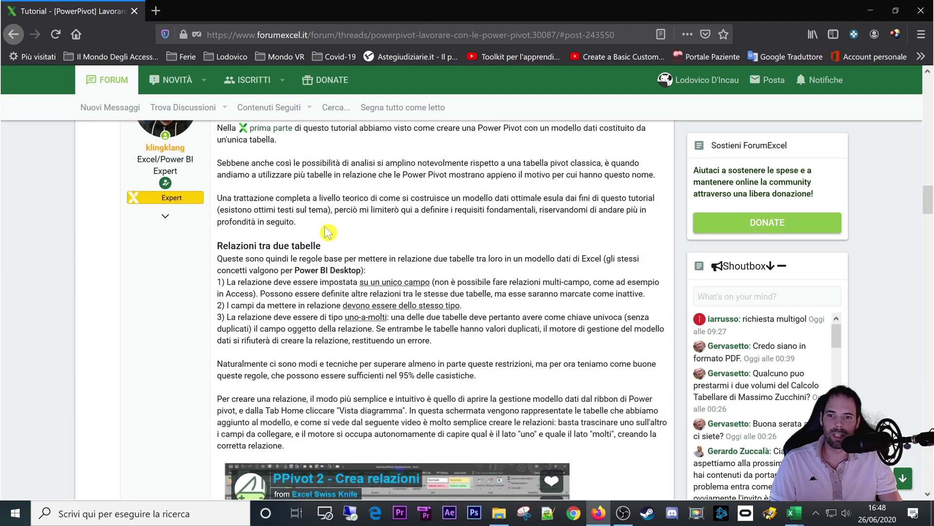
pyautogui.scroll(3, 329, 232)
pyautogui.scroll(2, 329, 232)
pyautogui.scroll(5, 329, 232)
pyautogui.scroll(2, 329, 233)
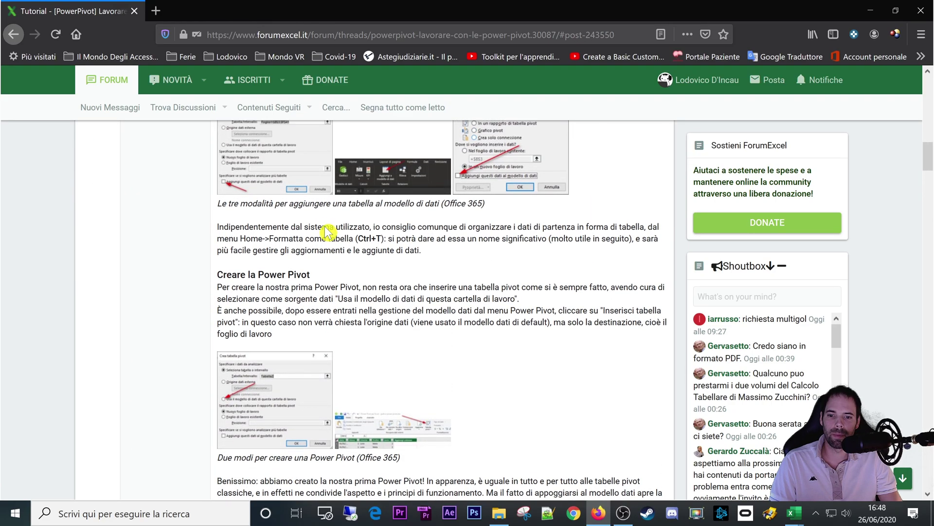
pyautogui.scroll(-1, 329, 232)
pyautogui.scroll(-2, 329, 232)
pyautogui.scroll(-4, 329, 233)
pyautogui.scroll(-3, 341, 195)
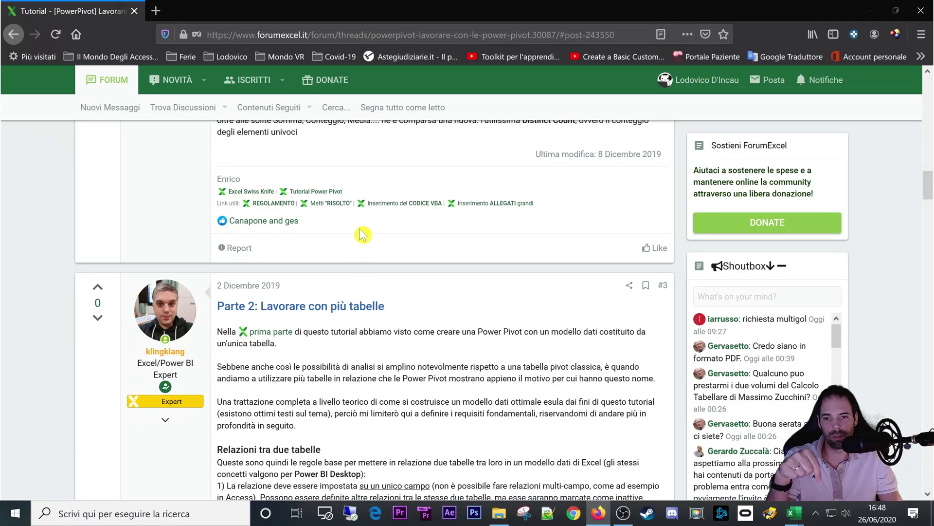
pyautogui.scroll(-5, 336, 231)
pyautogui.scroll(-5, 323, 251)
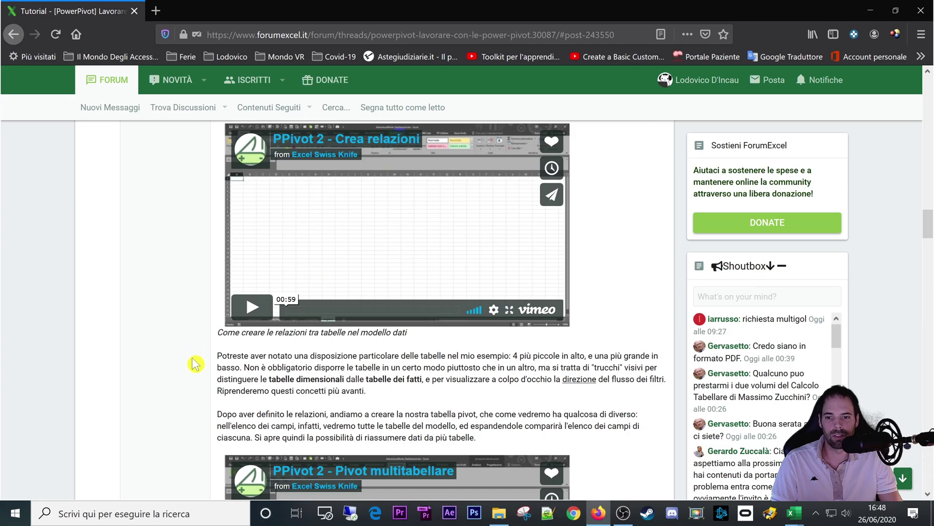
pyautogui.scroll(-5, 200, 340)
pyautogui.scroll(-5, 214, 336)
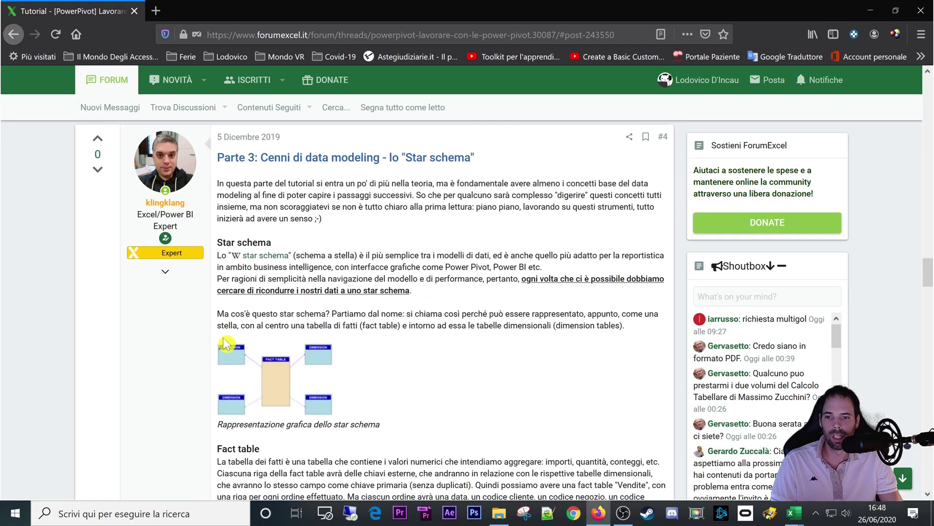
pyautogui.scroll(-3, 225, 343)
pyautogui.scroll(-5, 226, 341)
pyautogui.scroll(-5, 231, 341)
pyautogui.scroll(-5, 224, 331)
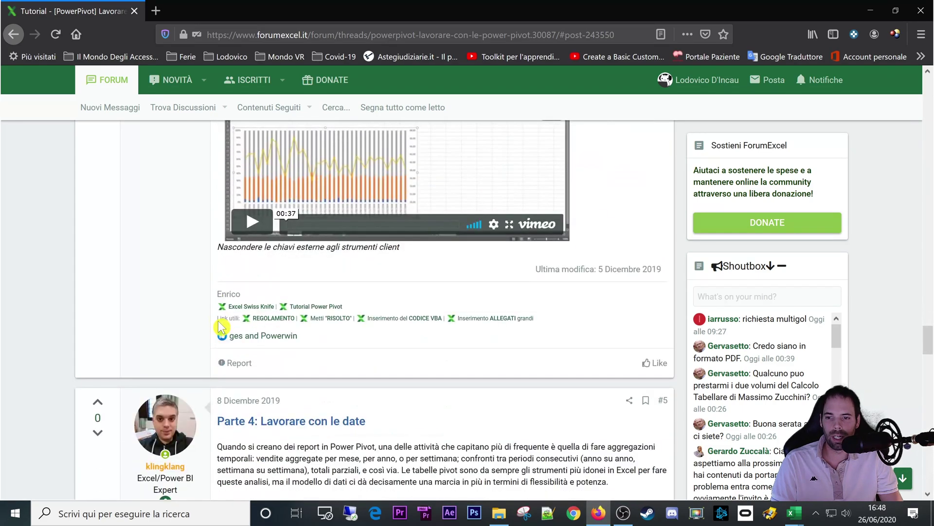
pyautogui.scroll(-5, 219, 326)
pyautogui.scroll(-5, 216, 329)
pyautogui.scroll(-5, 217, 326)
pyautogui.scroll(-5, 217, 319)
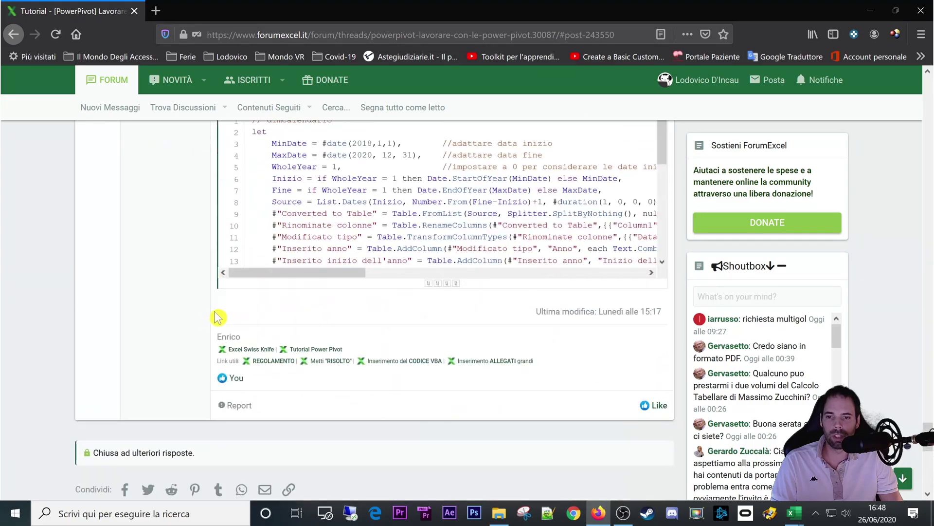
pyautogui.scroll(3, 285, 190)
pyautogui.moveTo(273, 272); pyautogui.dragTo(340, 345)
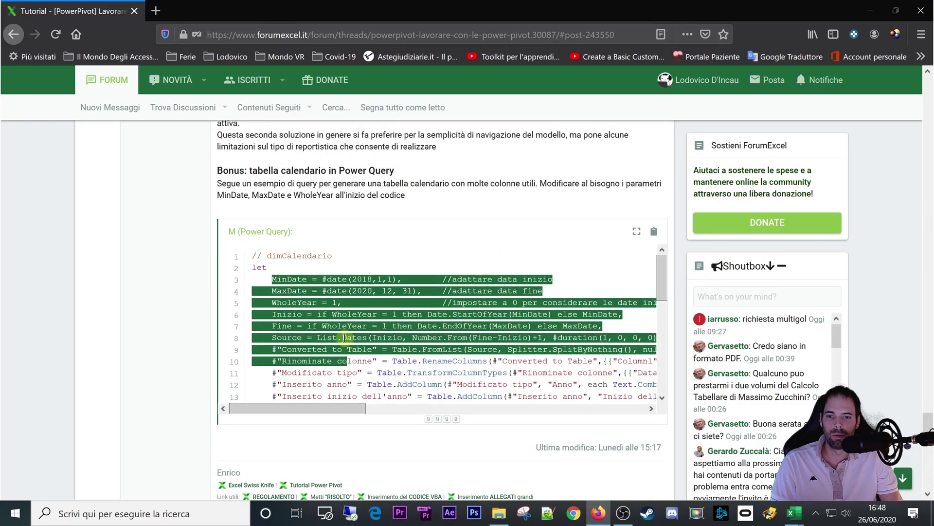
pyautogui.scroll(-5, 337, 323)
pyautogui.scroll(-3, 337, 322)
pyautogui.scroll(-4, 316, 329)
pyautogui.scroll(4, 312, 346)
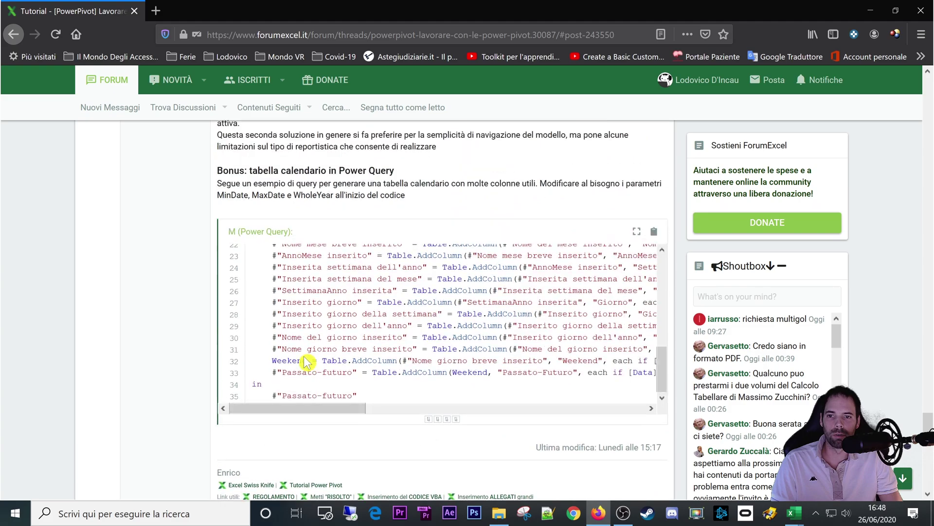
pyautogui.scroll(5, 310, 352)
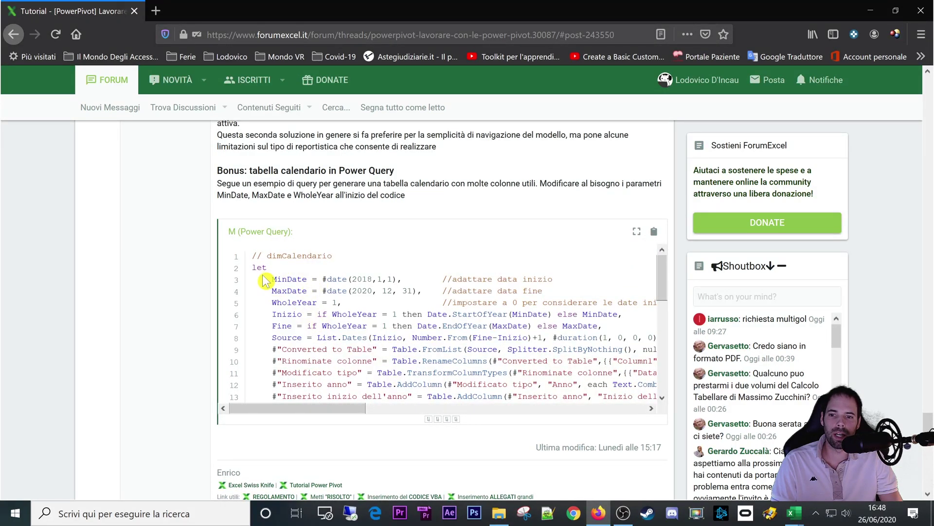
# Highlight the MinDate, MaxDate and WholeYear parameter lines, then go back to the Excel workbook.
pyautogui.moveTo(263, 269)
pyautogui.mouseDown()
pyautogui.moveTo(580, 332)
pyautogui.moveTo(655, 335)
pyautogui.mouseUp()
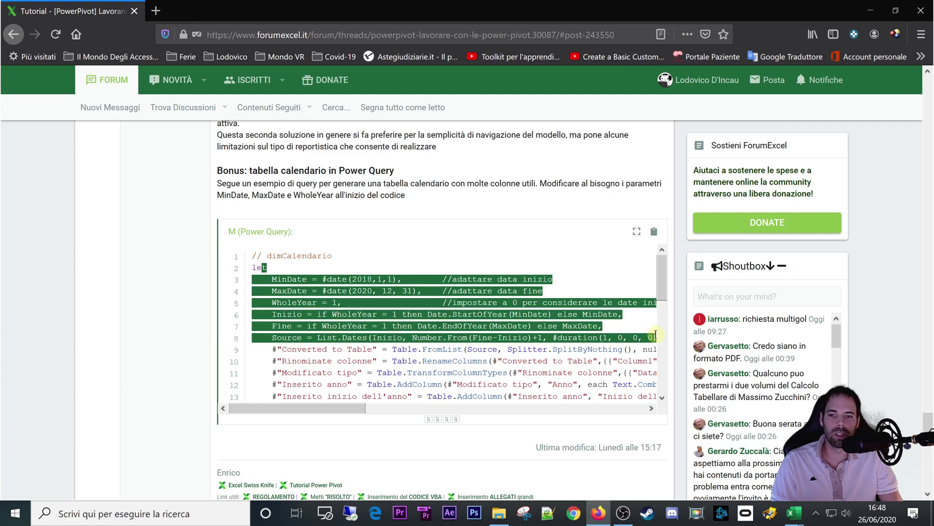
pyautogui.click(351, 311)
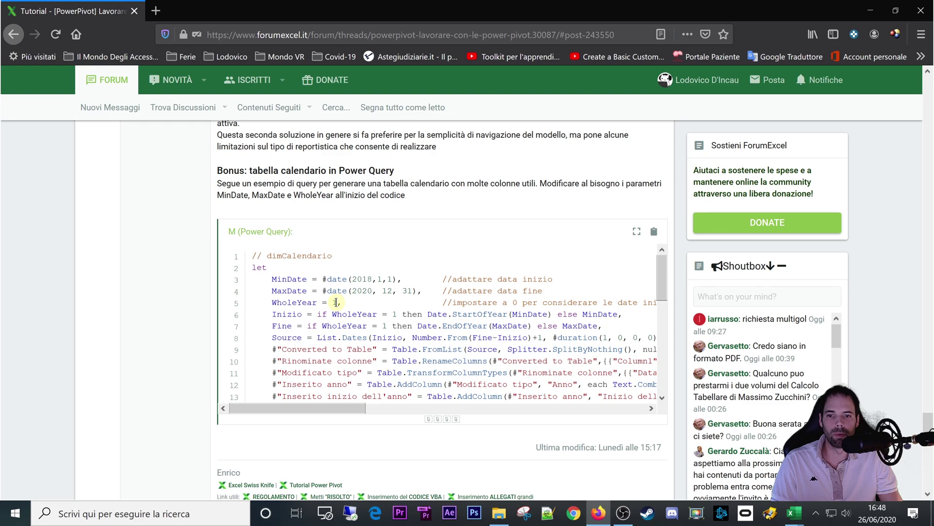
pyautogui.scroll(-2, 329, 317)
pyautogui.scroll(-2, 330, 316)
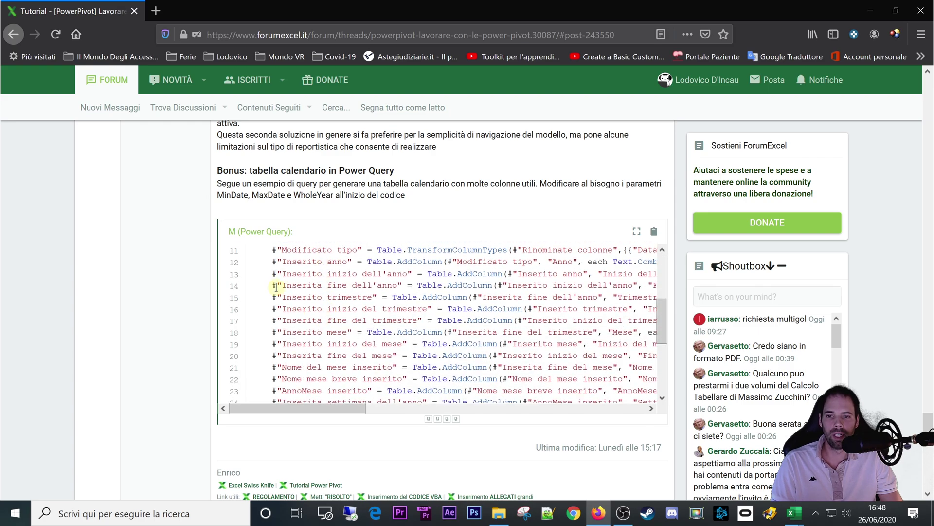
pyautogui.moveTo(253, 279); pyautogui.dragTo(423, 384)
pyautogui.scroll(-3, 404, 337)
pyautogui.click(401, 330)
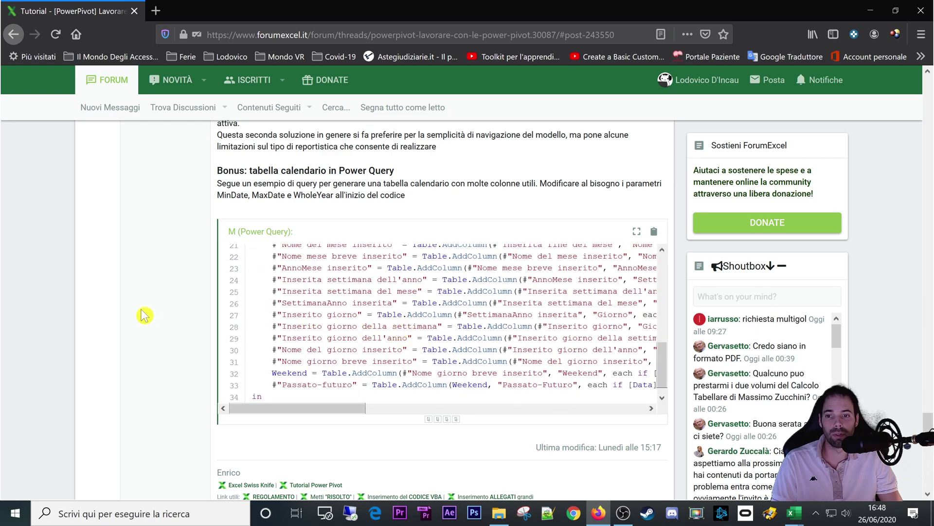
pyautogui.scroll(5, 185, 313)
pyautogui.scroll(5, 185, 313)
pyautogui.scroll(4, 187, 316)
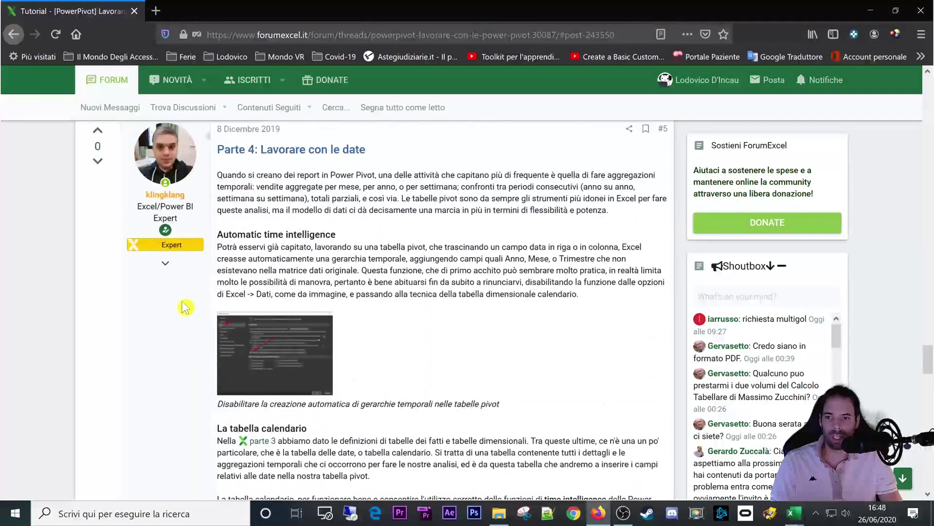
pyautogui.click(793, 513)
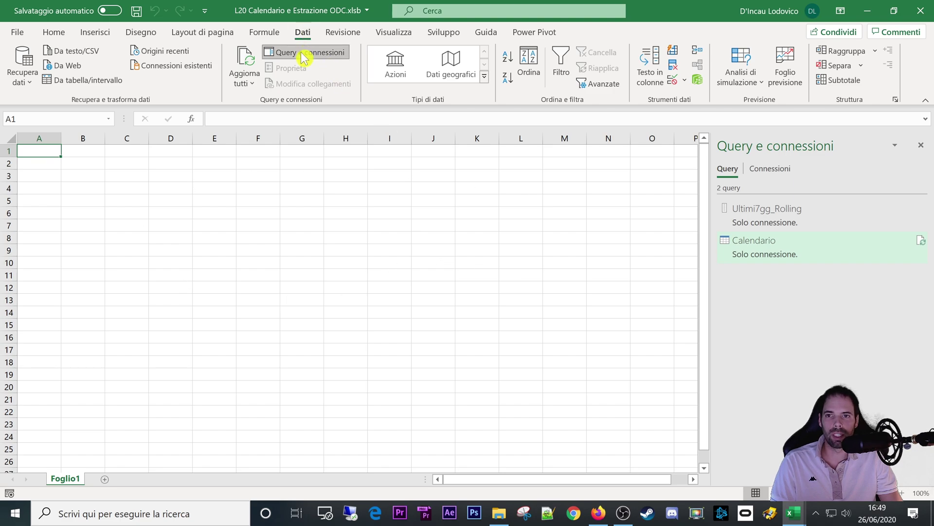
pyautogui.moveTo(754, 241)
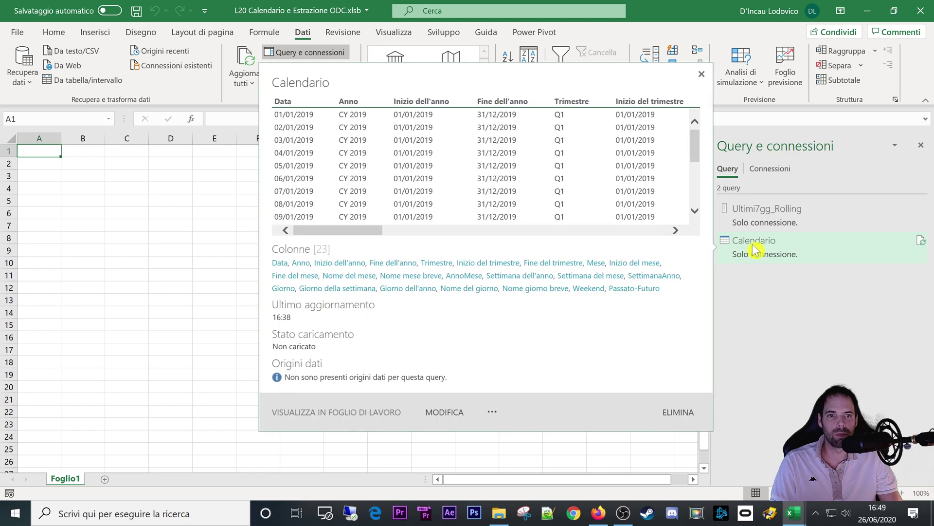
# Preview the Calendario and Ultimi7gg_Rolling queries, then launch the Power Query Editor via Dati > Recupera dati.
pyautogui.moveTo(351, 234); pyautogui.dragTo(617, 246)
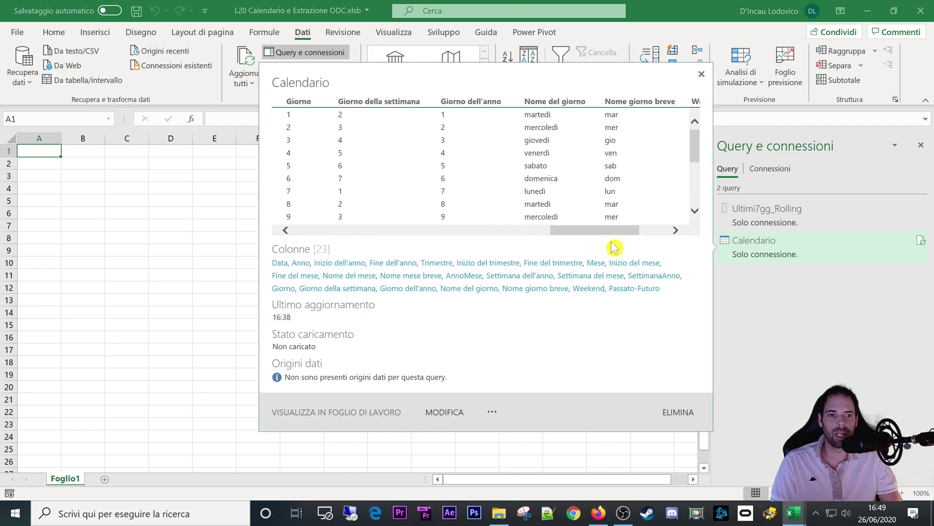
pyautogui.moveTo(766, 215)
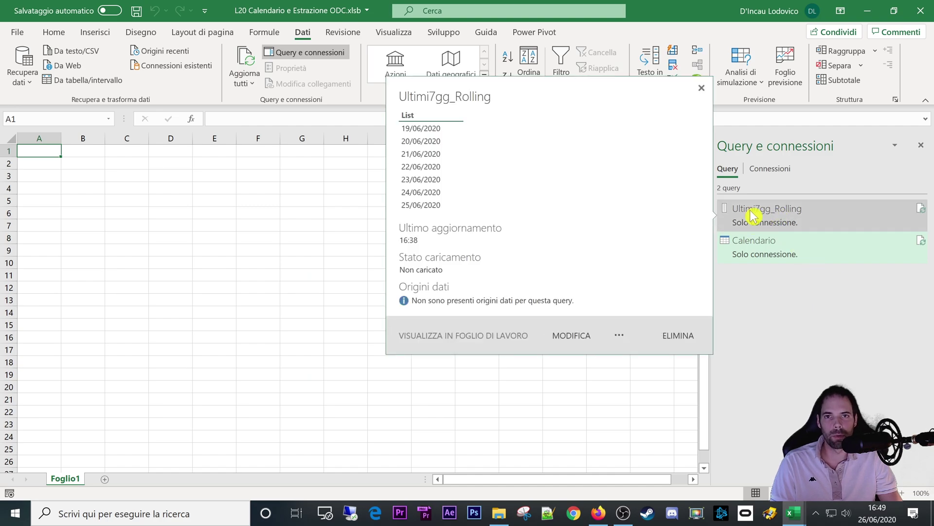
pyautogui.click(48, 354)
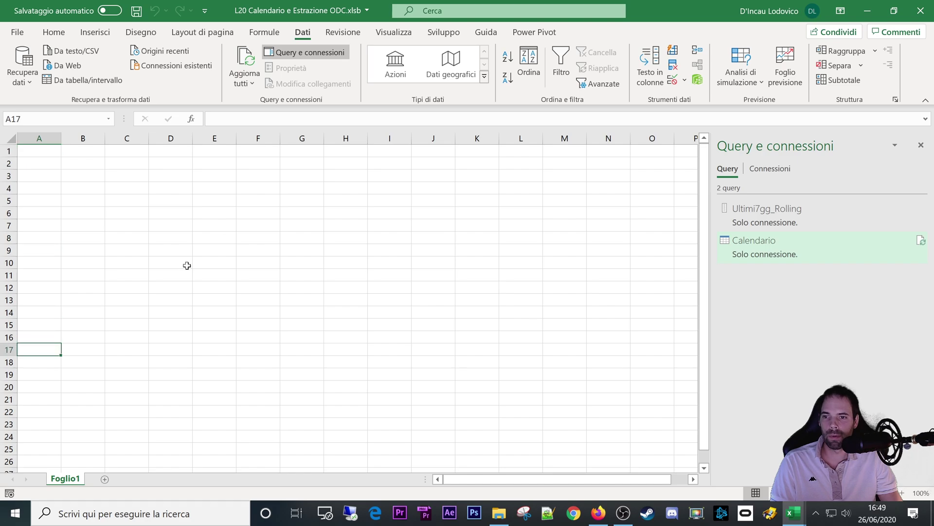
pyautogui.click(174, 270)
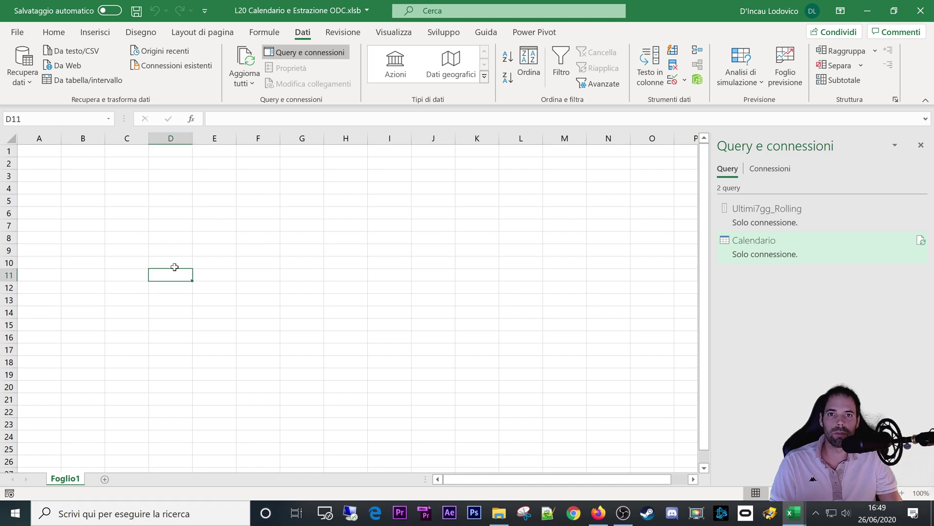
pyautogui.click(234, 266)
pyautogui.click(234, 163)
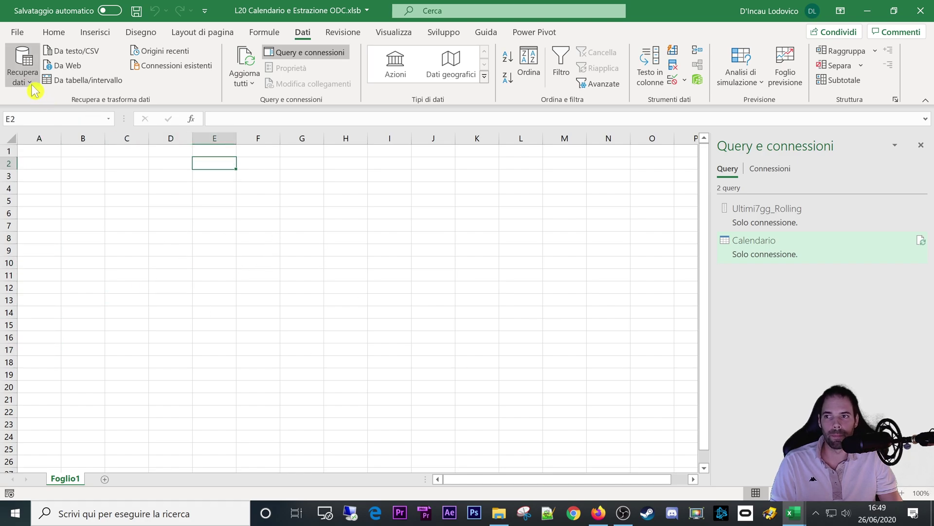
pyautogui.click(22, 68)
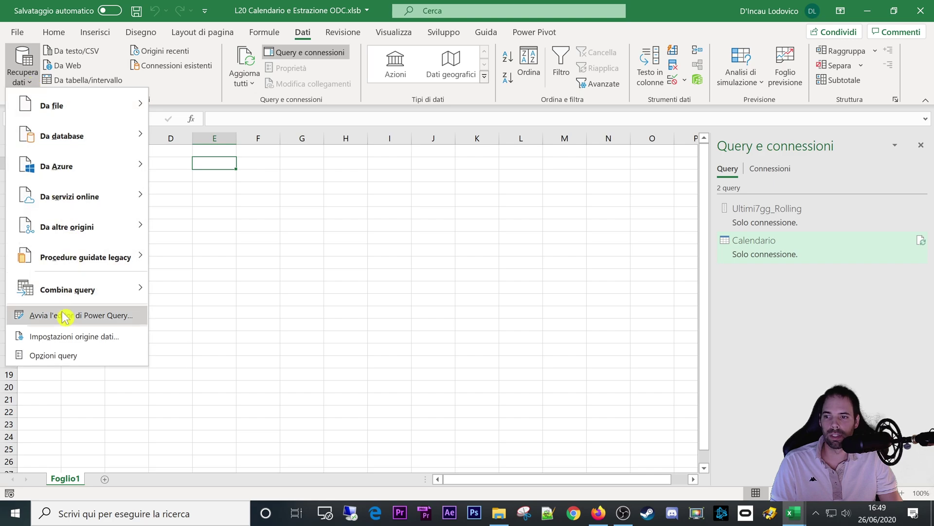
pyautogui.click(78, 317)
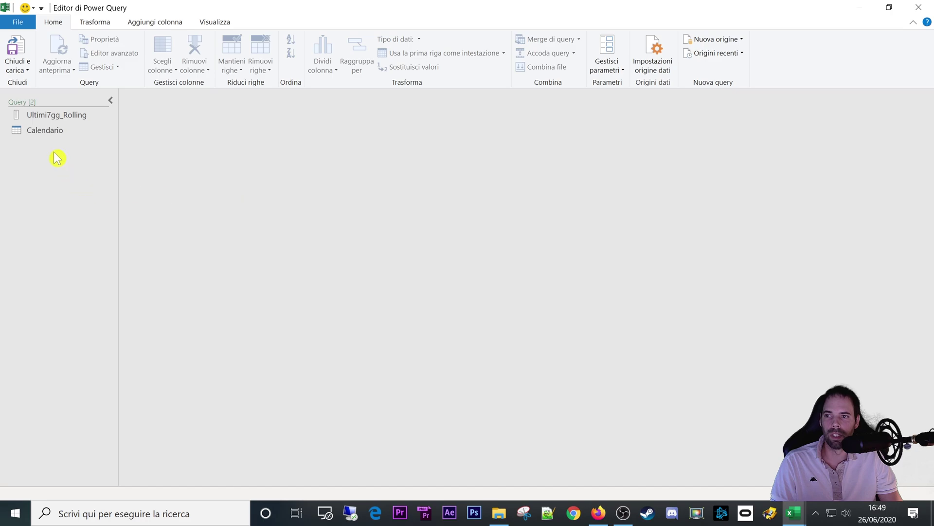
# Inspect the Calendario query's Source step formula in the expanded formula bar.
pyautogui.click(48, 131)
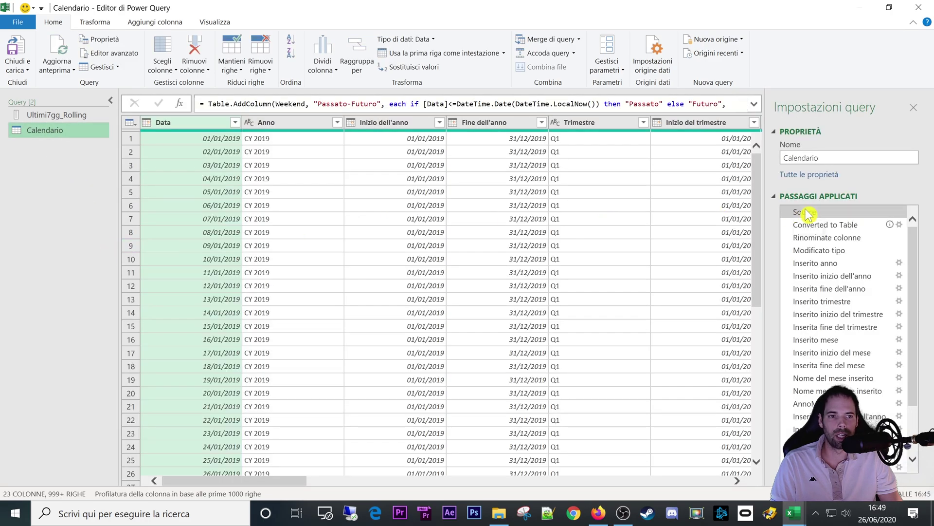
pyautogui.click(805, 212)
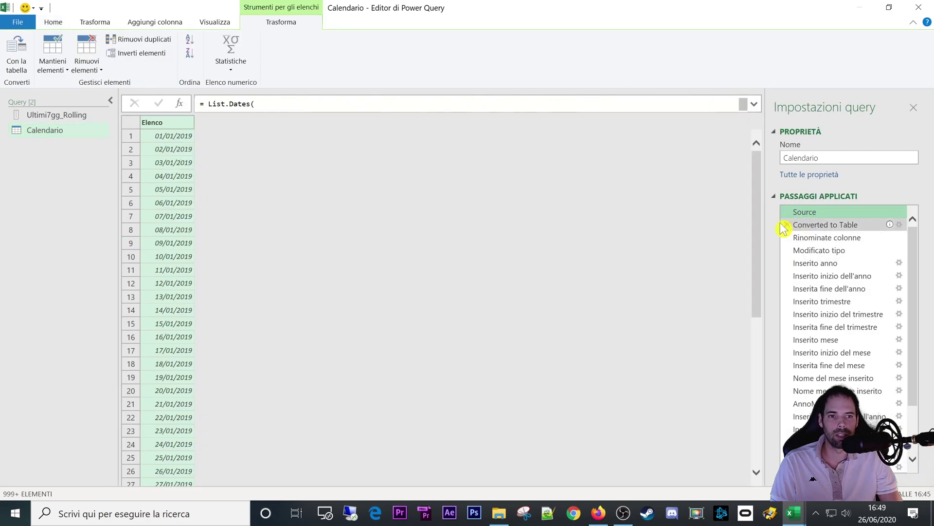
pyautogui.click(754, 103)
# View Ultimi7gg_Rolling's List.Dates M code in the Advanced Editor, then close it.
pyautogui.click(55, 115)
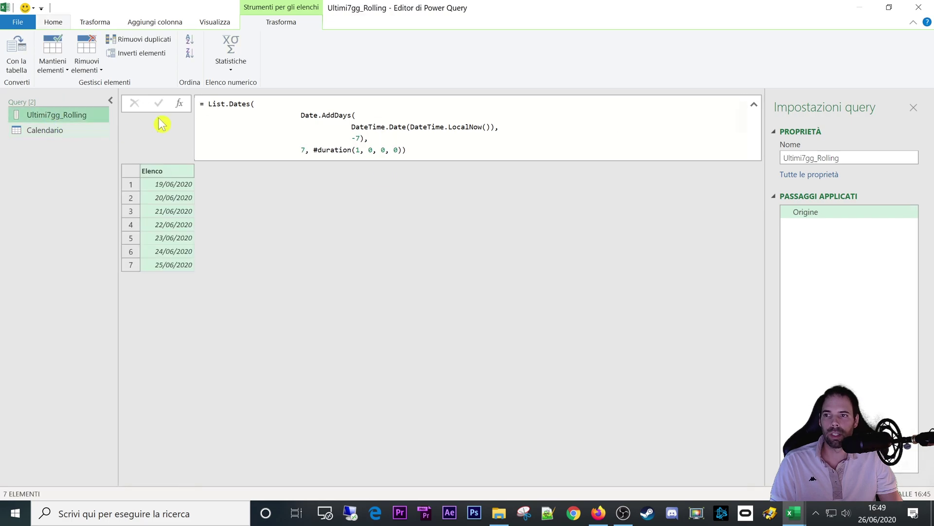
pyautogui.click(222, 22)
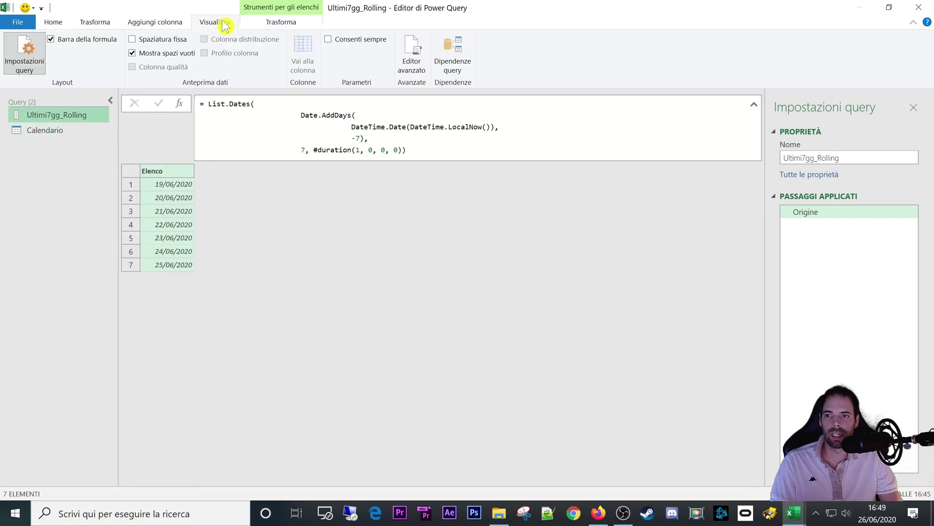
pyautogui.click(411, 54)
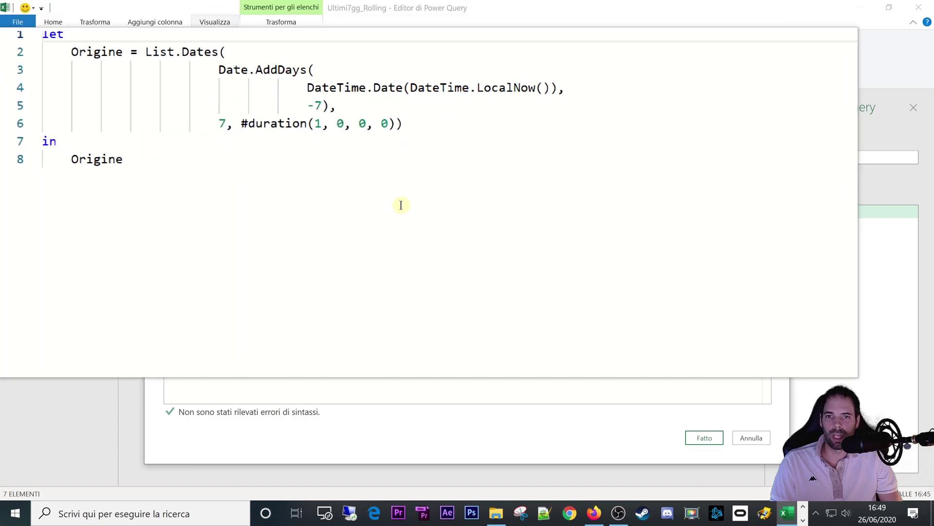
pyautogui.click(750, 438)
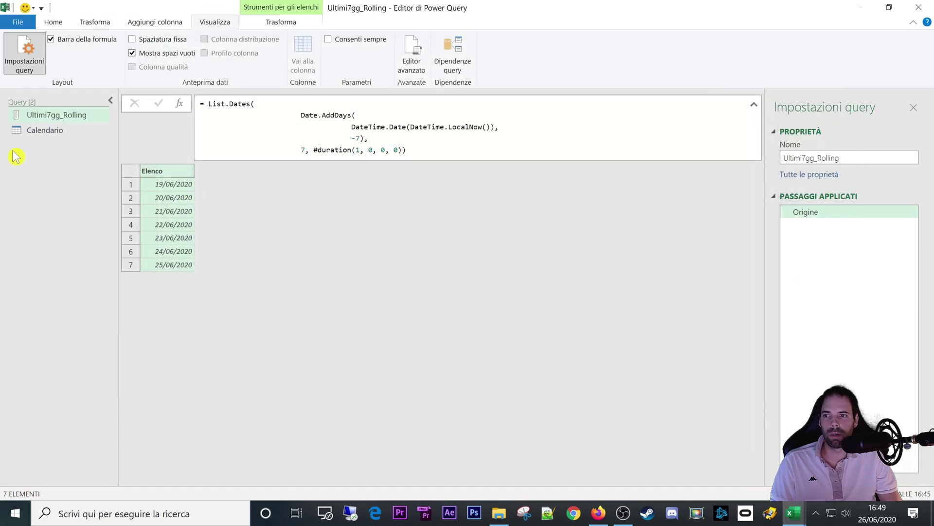
pyautogui.click(49, 120)
pyautogui.click(54, 23)
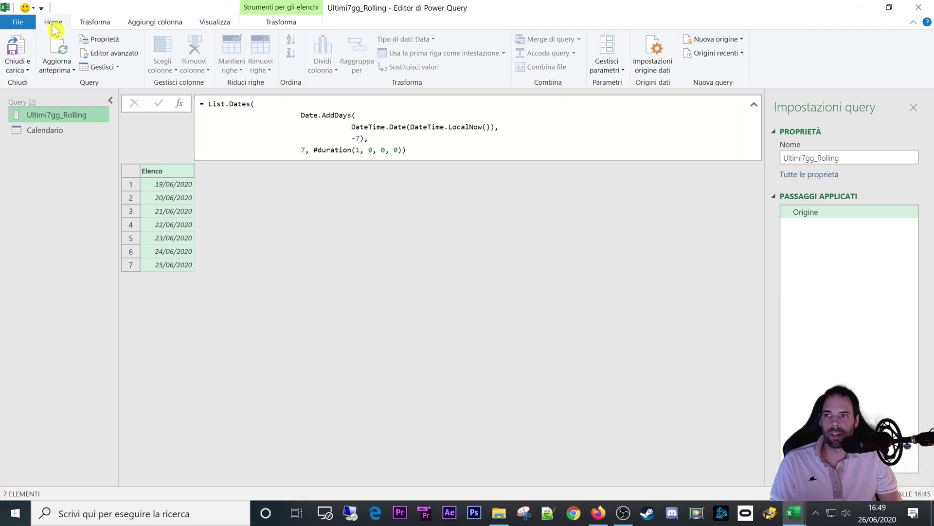
pyautogui.click(736, 41)
pyautogui.moveTo(717, 109)
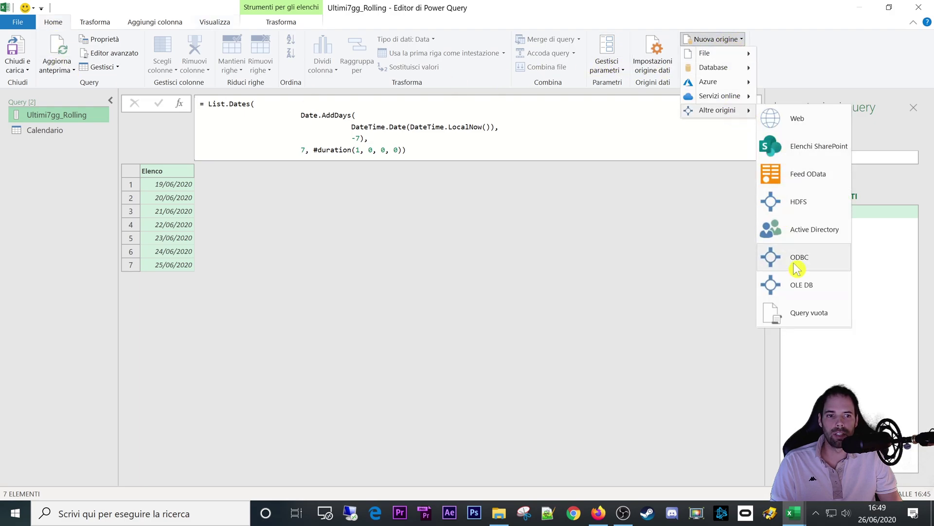
# Add a blank query, Query1, and view its default 'let Origine = "" in Origine' code.
pyautogui.click(809, 316)
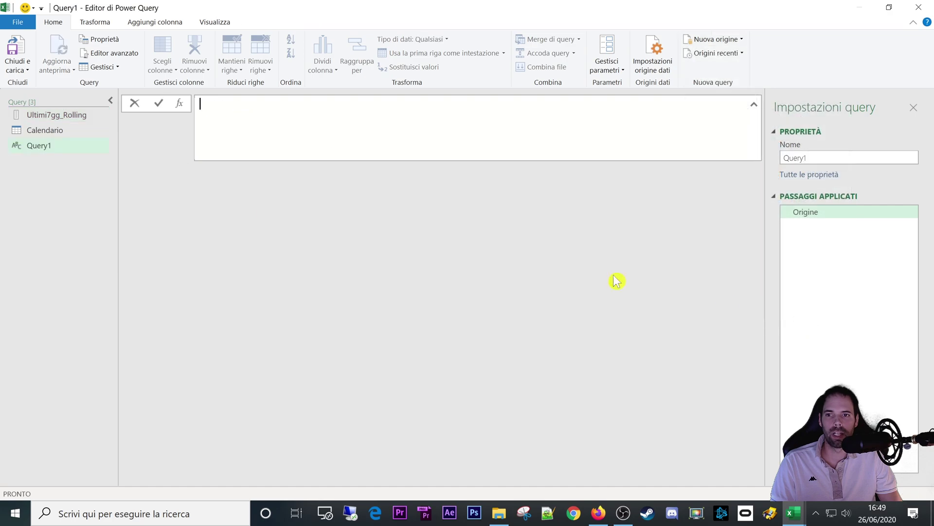
pyautogui.click(49, 150)
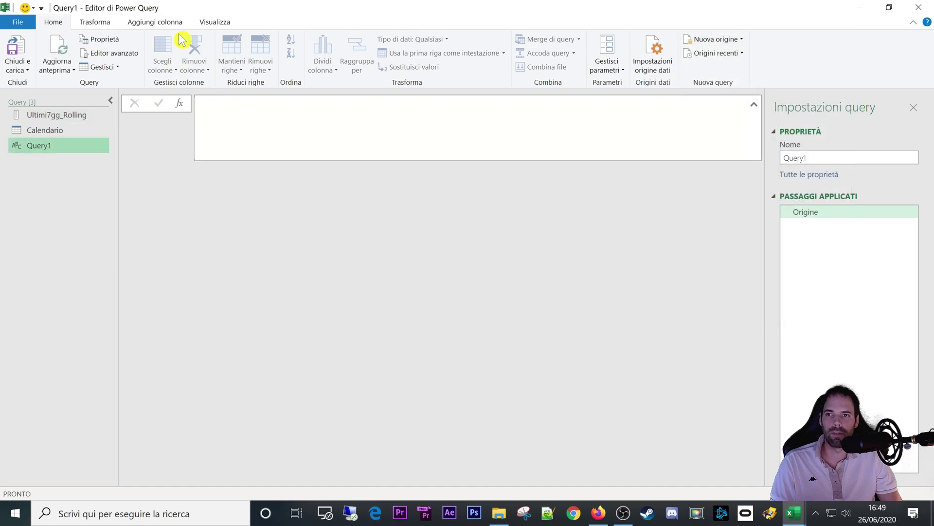
pyautogui.click(205, 22)
pyautogui.click(411, 53)
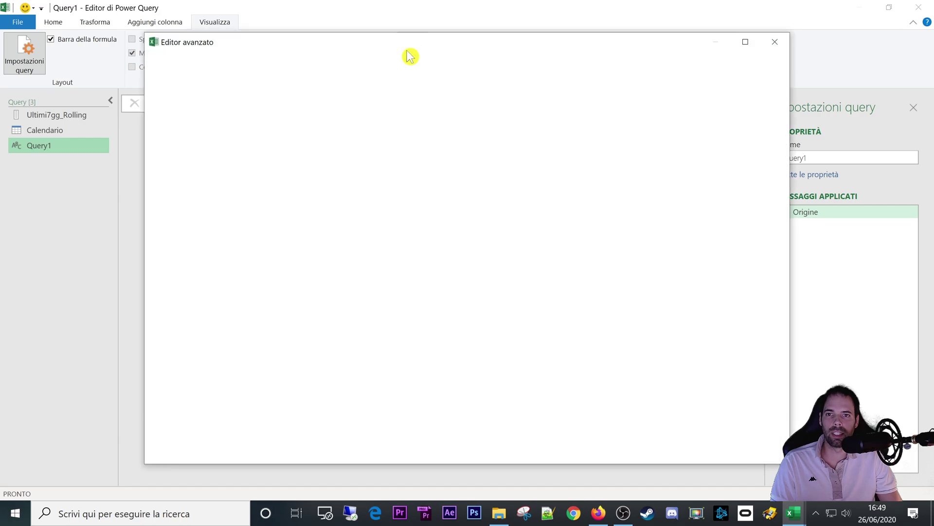
pyautogui.moveTo(263, 137); pyautogui.dragTo(183, 98)
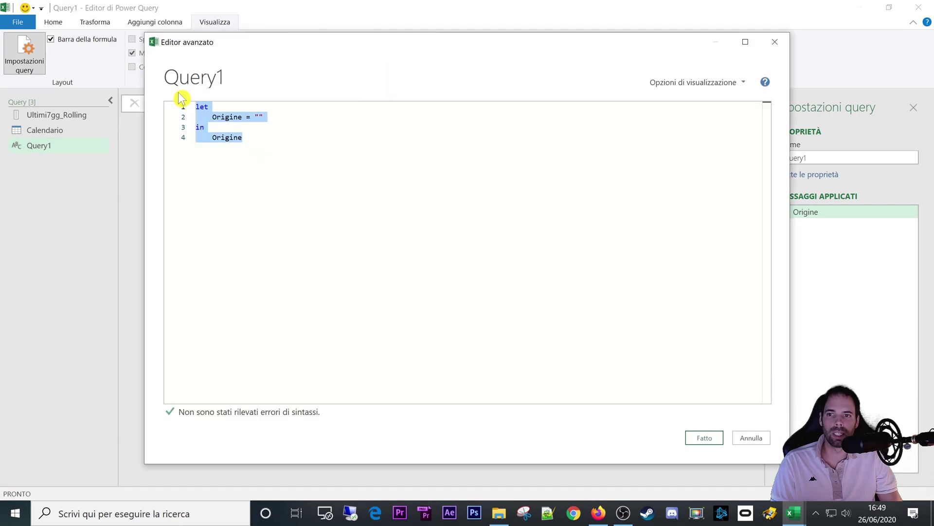
pyautogui.click(260, 117)
# Close Query1's code, delete Query1, and reselect the Ultimi7gg_Rolling query.
pyautogui.doubleClick(259, 117)
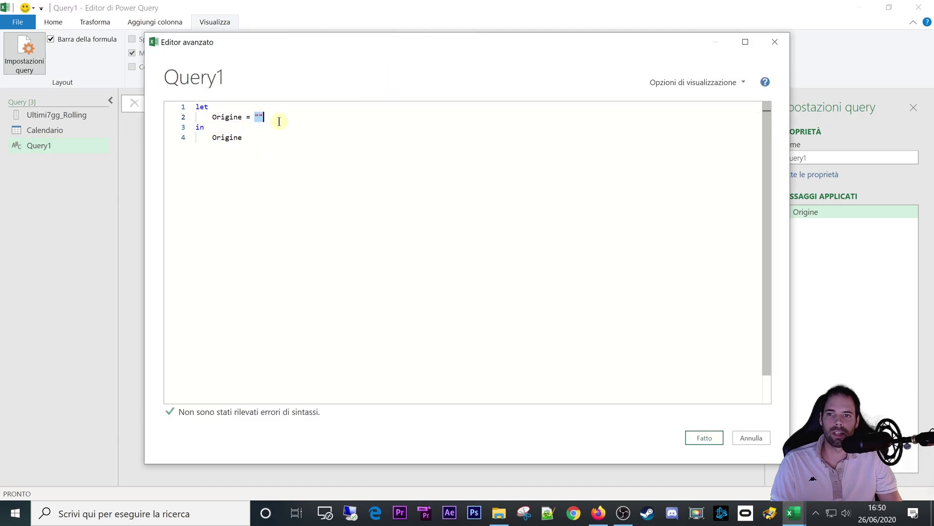
pyautogui.click(292, 203)
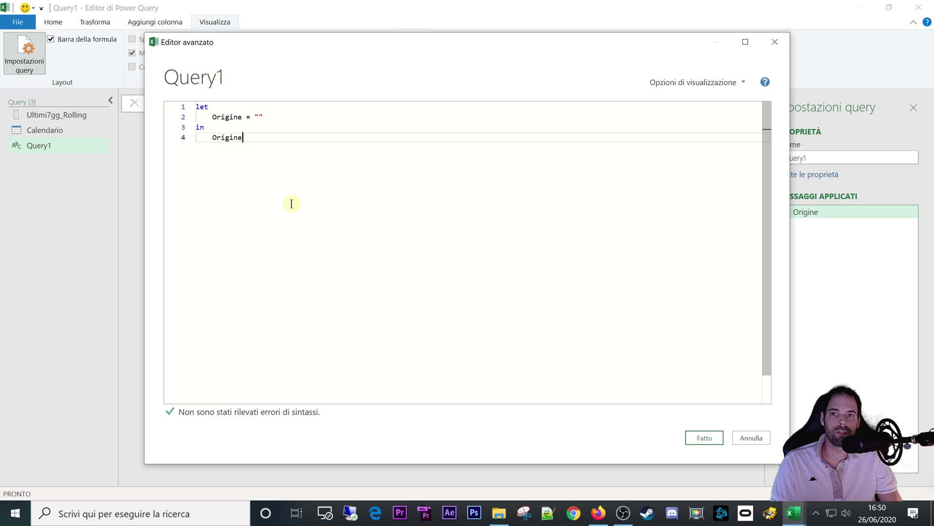
pyautogui.click(775, 42)
pyautogui.rightClick(55, 144)
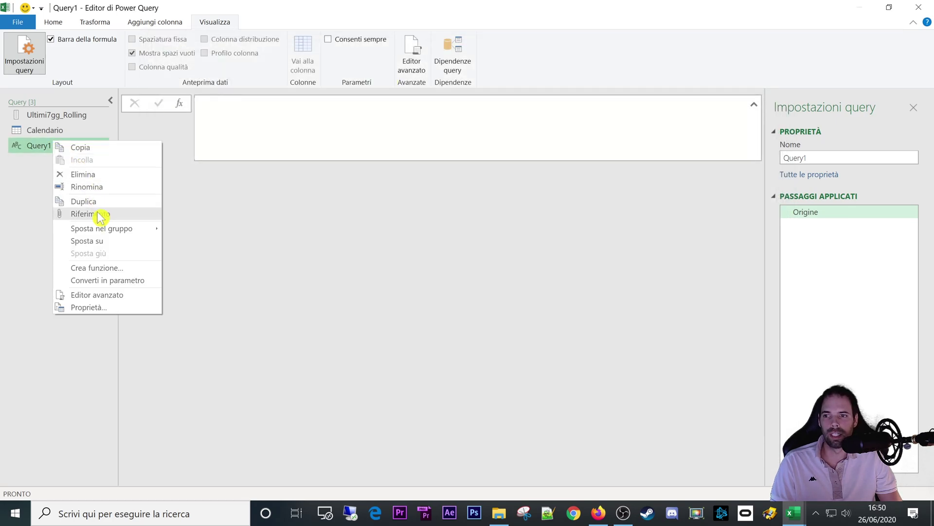
pyautogui.click(96, 173)
pyautogui.click(512, 274)
pyautogui.click(31, 115)
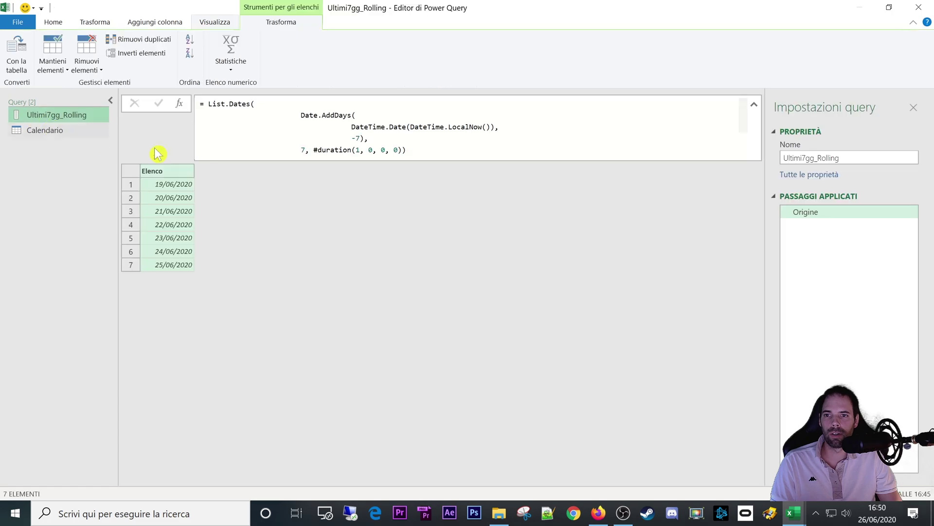
pyautogui.click(215, 22)
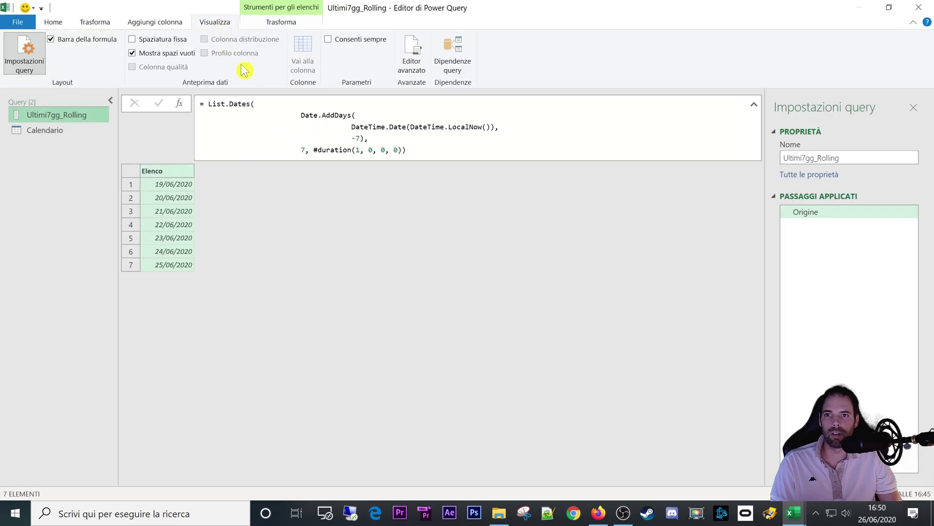
# Open Ultimi7gg_Rolling's Advanced Editor and highlight the List.Dates, Date and DateTime.LocalNow parts.
pyautogui.click(411, 64)
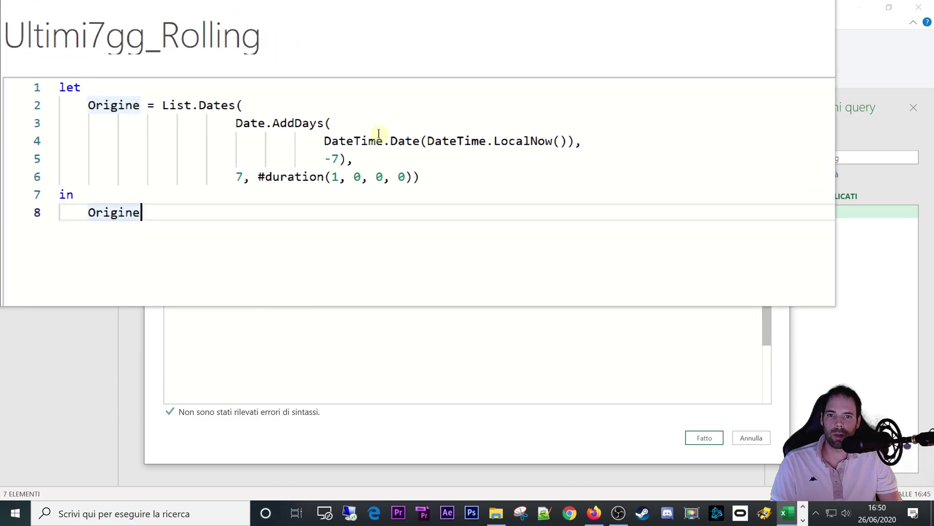
pyautogui.doubleClick(281, 118)
pyautogui.moveTo(302, 134)
pyautogui.mouseDown()
pyautogui.moveTo(375, 127)
pyautogui.moveTo(540, 144)
pyautogui.mouseUp()
pyautogui.moveTo(451, 138); pyautogui.dragTo(480, 138)
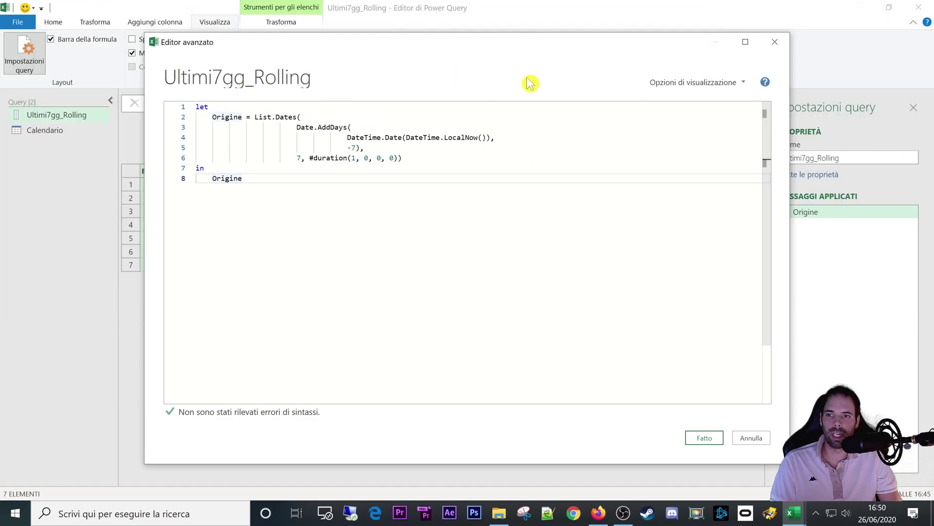
pyautogui.moveTo(394, 55); pyautogui.dragTo(471, 44)
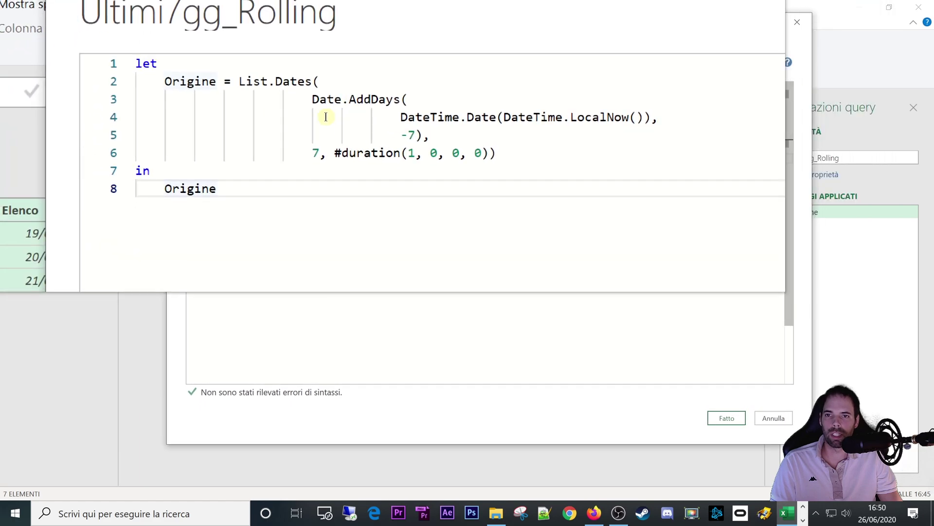
pyautogui.click(283, 98)
pyautogui.moveTo(277, 97); pyautogui.dragTo(351, 98)
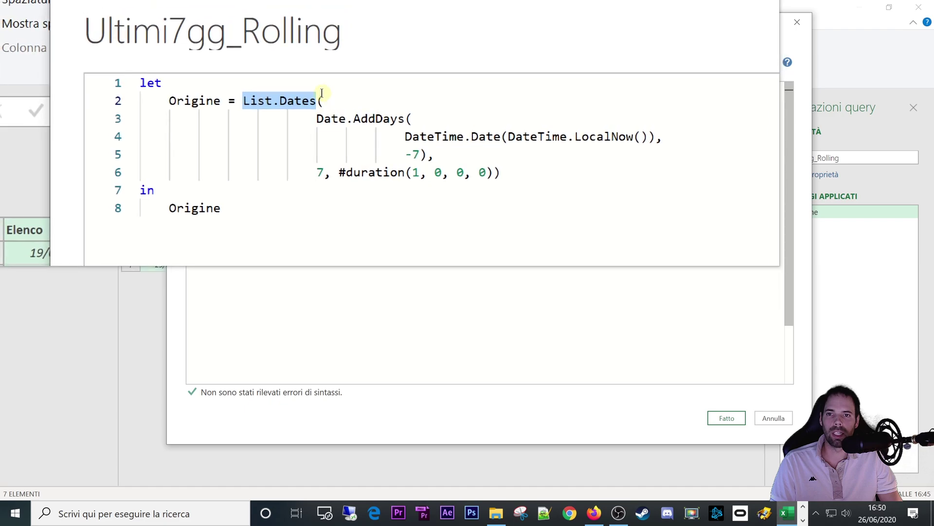
pyautogui.click(320, 97)
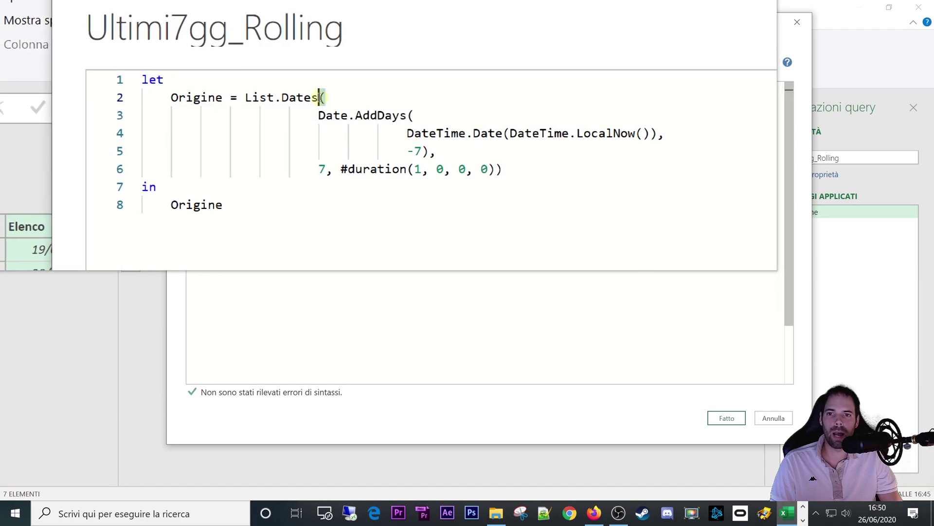
pyautogui.click(323, 113)
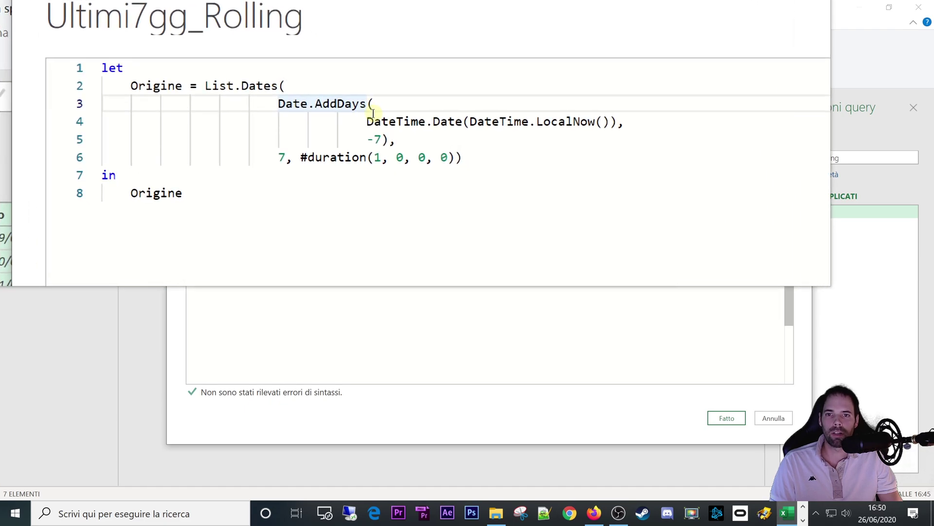
pyautogui.moveTo(314, 111); pyautogui.dragTo(404, 111)
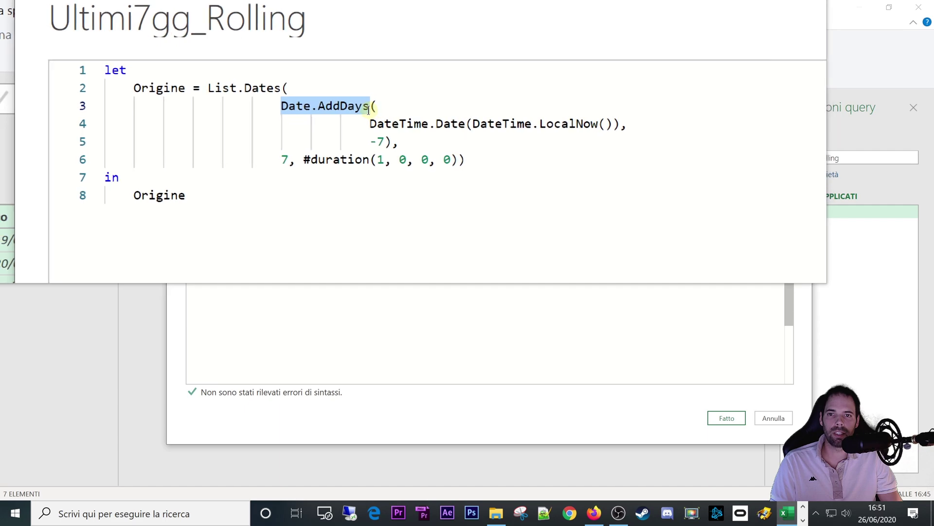
pyautogui.moveTo(371, 106); pyautogui.dragTo(274, 109)
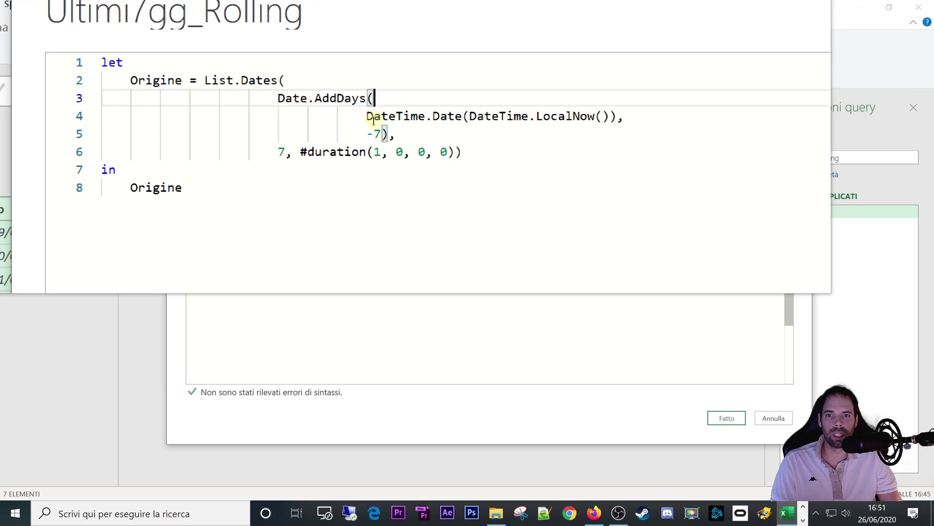
pyautogui.moveTo(366, 125); pyautogui.dragTo(410, 117)
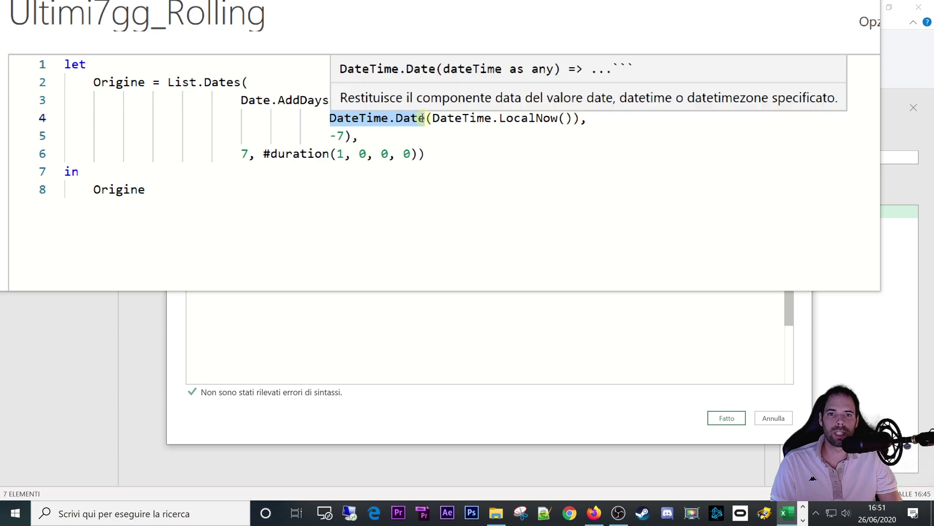
pyautogui.moveTo(430, 119); pyautogui.dragTo(461, 121)
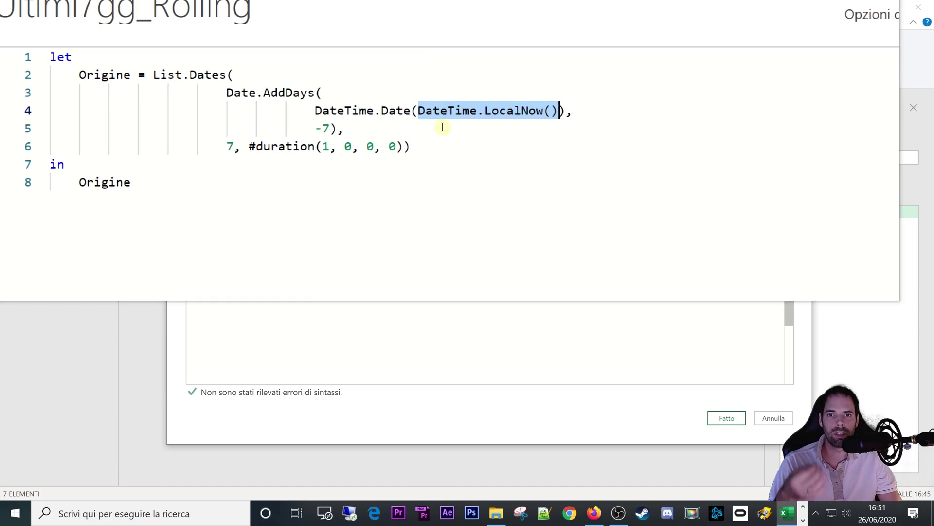
pyautogui.moveTo(418, 111); pyautogui.dragTo(483, 118)
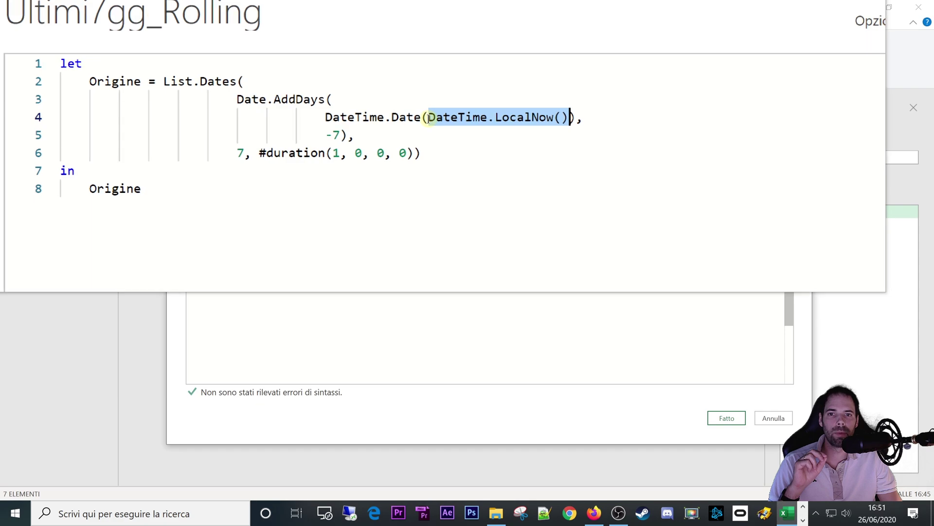
pyautogui.moveTo(429, 119); pyautogui.dragTo(484, 119)
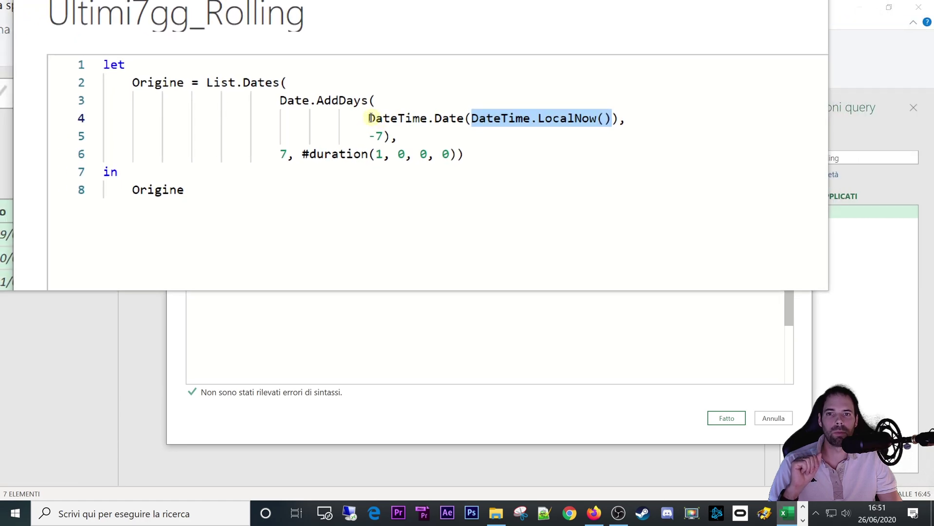
pyautogui.moveTo(266, 116); pyautogui.dragTo(325, 117)
pyautogui.moveTo(409, 119); pyautogui.dragTo(422, 118)
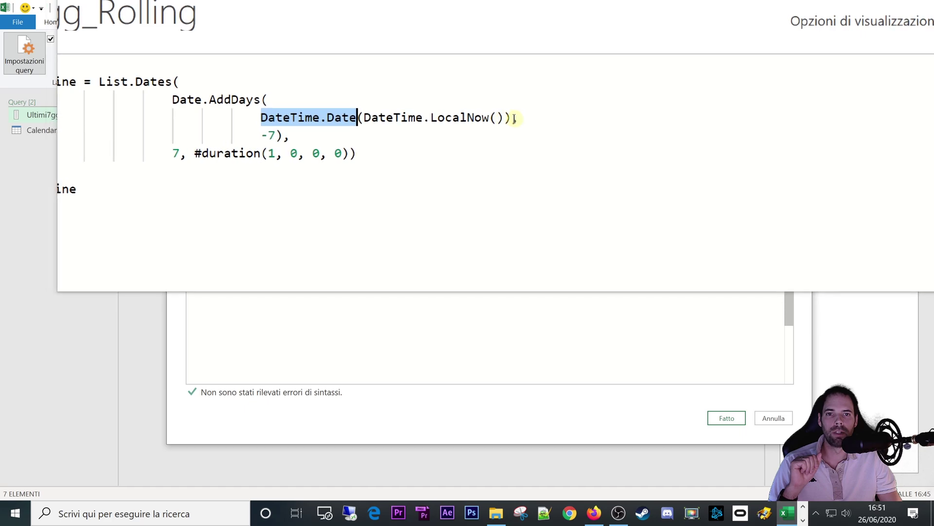
pyautogui.moveTo(514, 119); pyautogui.dragTo(372, 120)
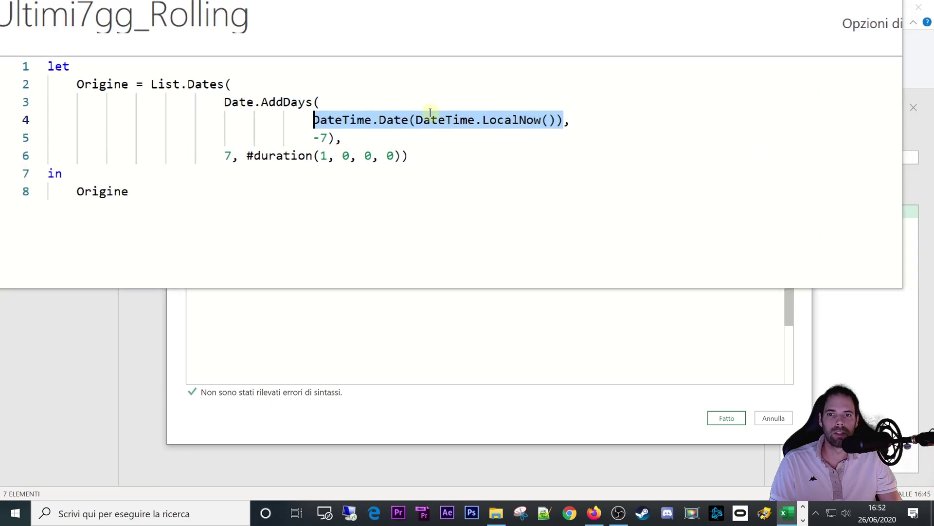
# Walk through the start-date expression: DateTime.LocalNow with the -7 days Date.AddDays offset.
pyautogui.click(386, 117)
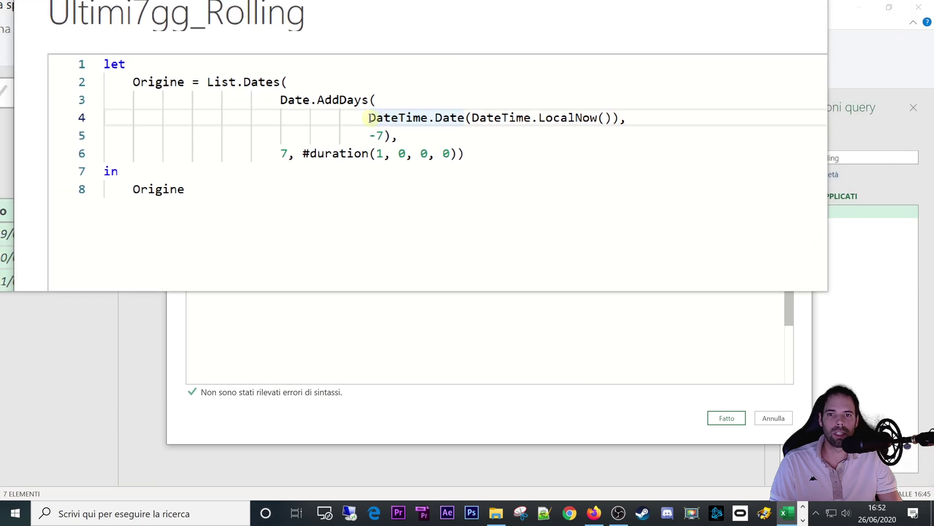
pyautogui.moveTo(369, 117); pyautogui.dragTo(607, 118)
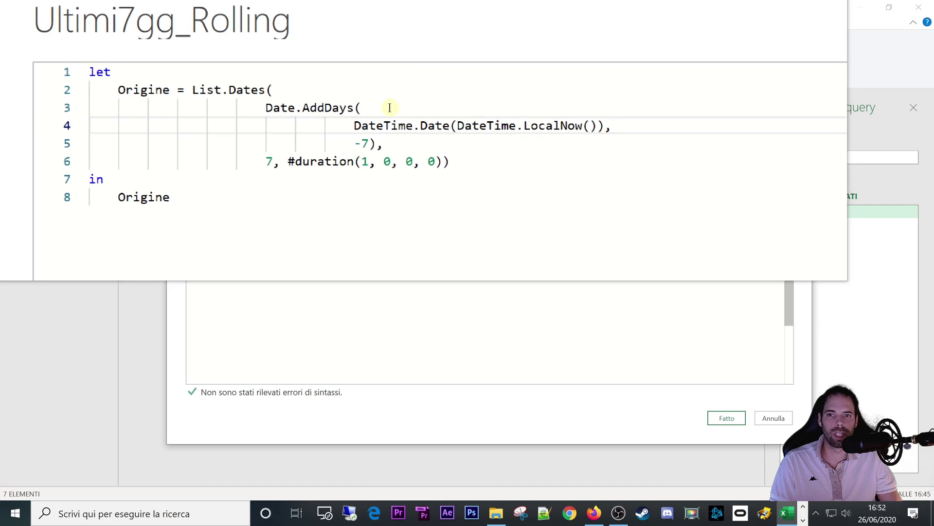
pyautogui.doubleClick(371, 127)
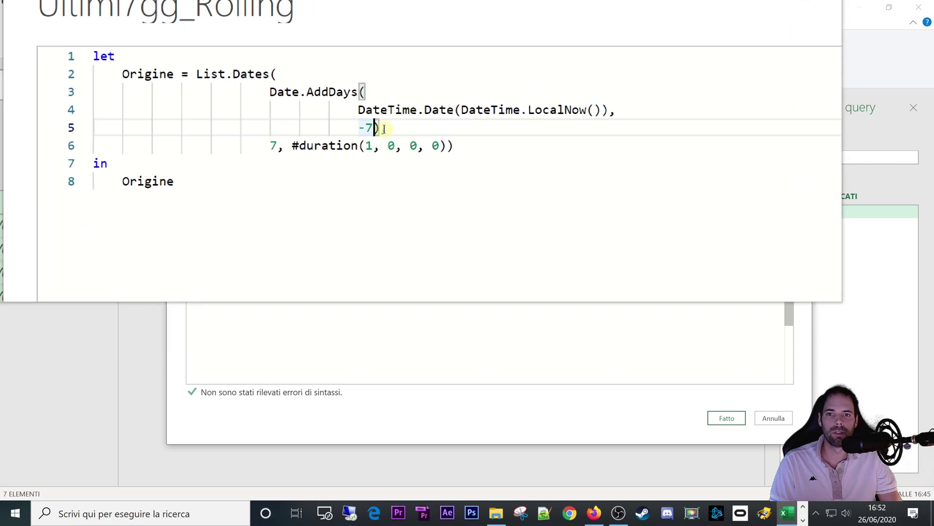
pyautogui.moveTo(385, 132)
pyautogui.mouseDown()
pyautogui.moveTo(366, 107)
pyautogui.moveTo(319, 107)
pyautogui.mouseUp()
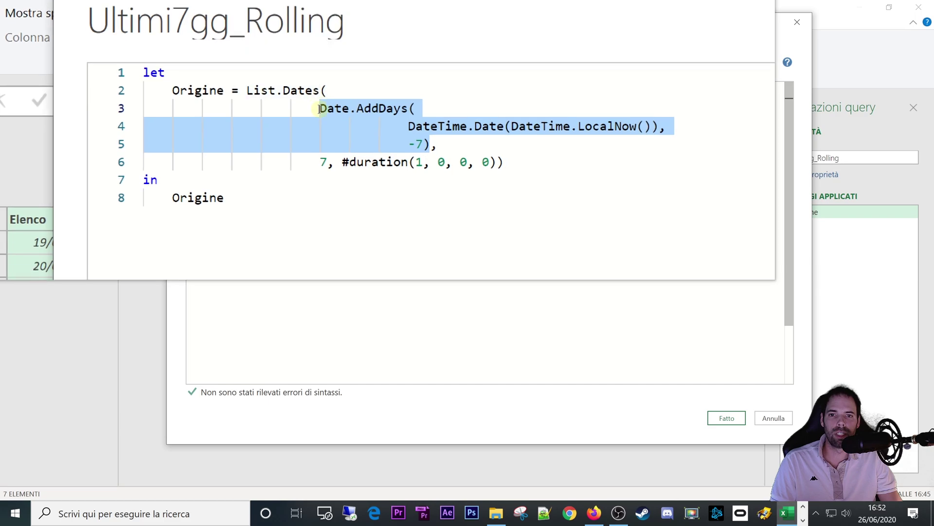
pyautogui.click(341, 119)
pyautogui.moveTo(319, 107); pyautogui.dragTo(431, 143)
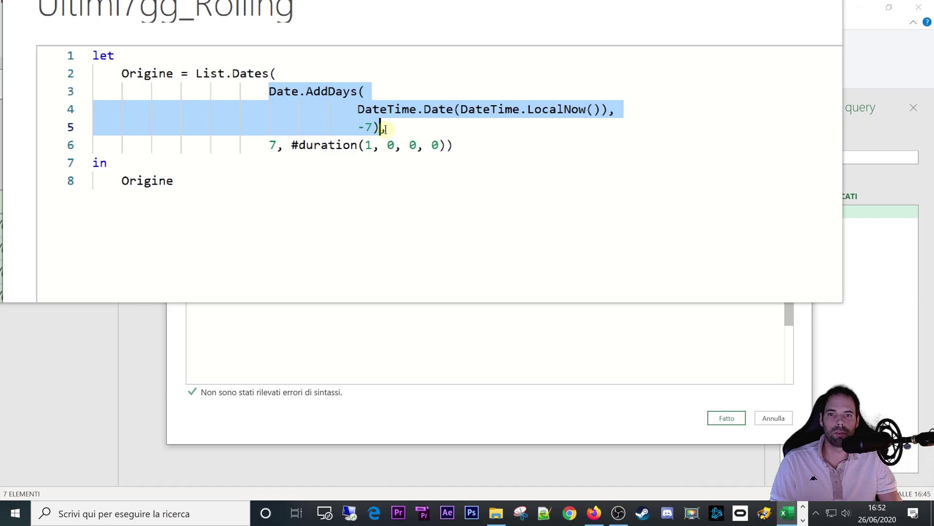
pyautogui.click(384, 129)
pyautogui.moveTo(272, 97)
pyautogui.mouseDown()
pyautogui.moveTo(340, 98)
pyautogui.moveTo(431, 149)
pyautogui.mouseUp()
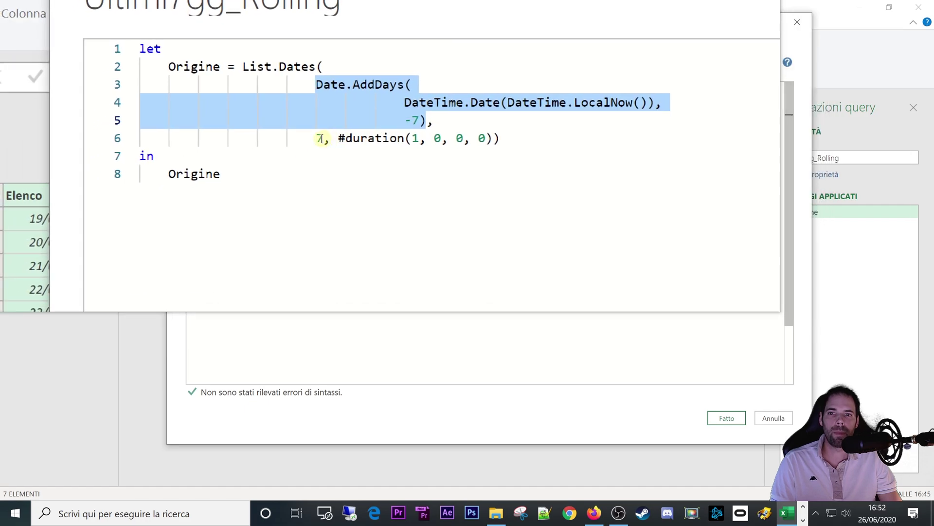
# Highlight the count of 7 and the #duration step, then select its day value 1.
pyautogui.click(273, 147)
pyautogui.moveTo(319, 139); pyautogui.dragTo(325, 139)
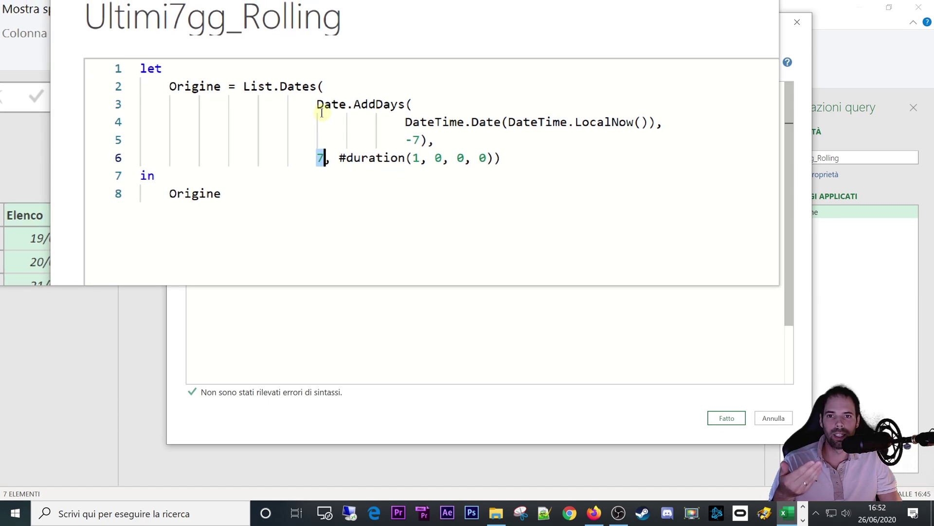
pyautogui.click(325, 158)
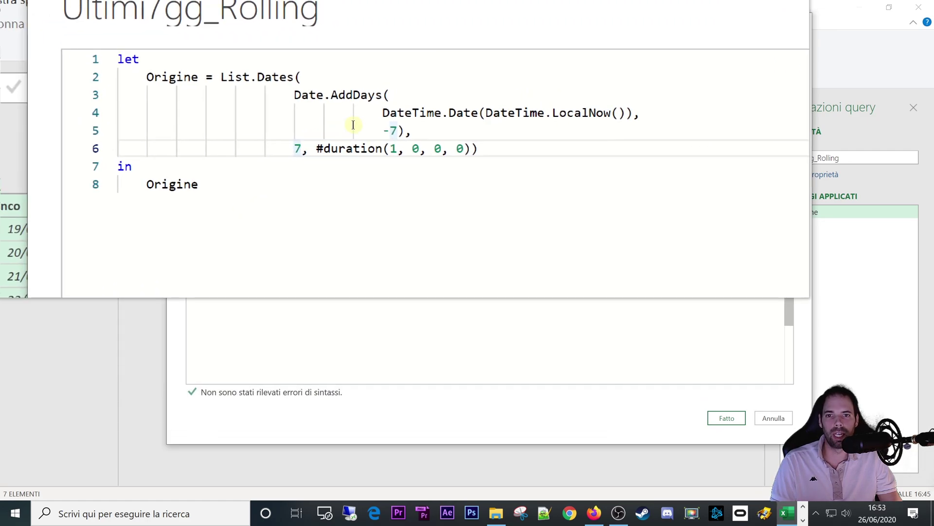
pyautogui.click(353, 125)
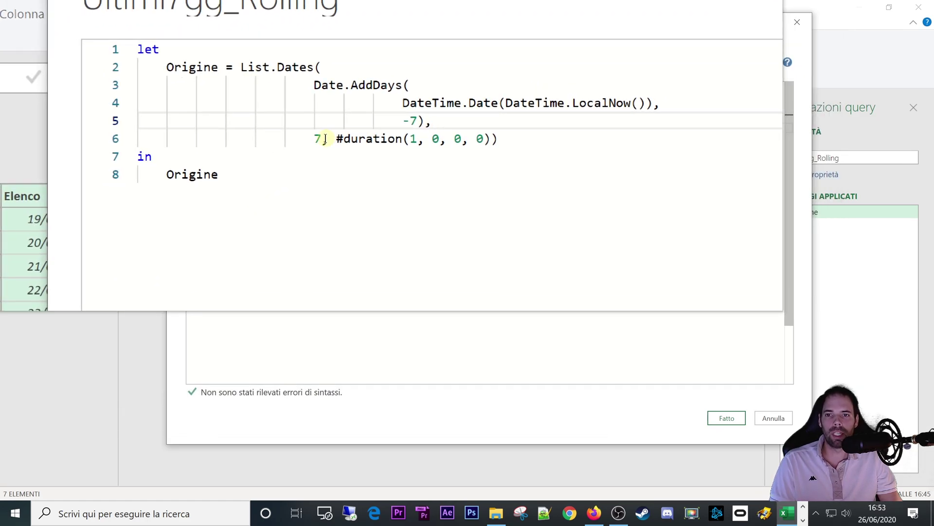
pyautogui.write(',')
pyautogui.click(326, 139)
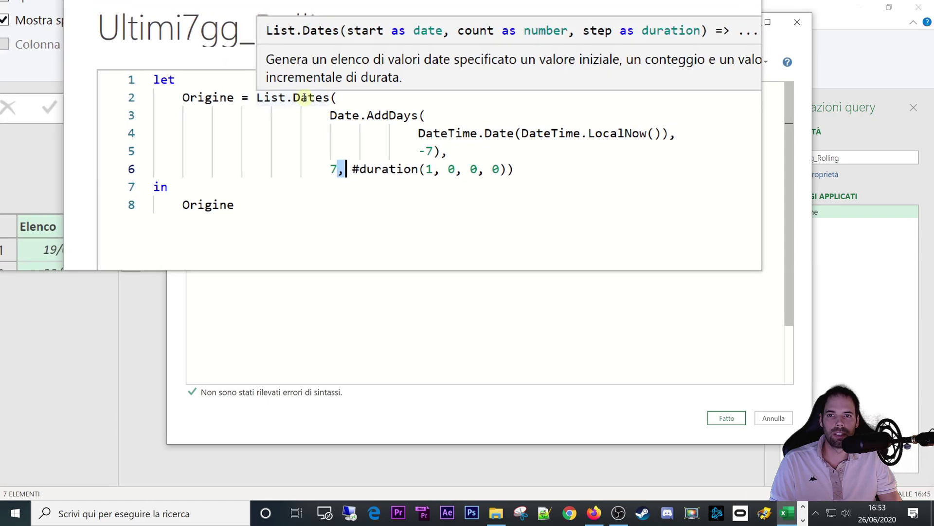
pyautogui.moveTo(331, 133); pyautogui.dragTo(384, 132)
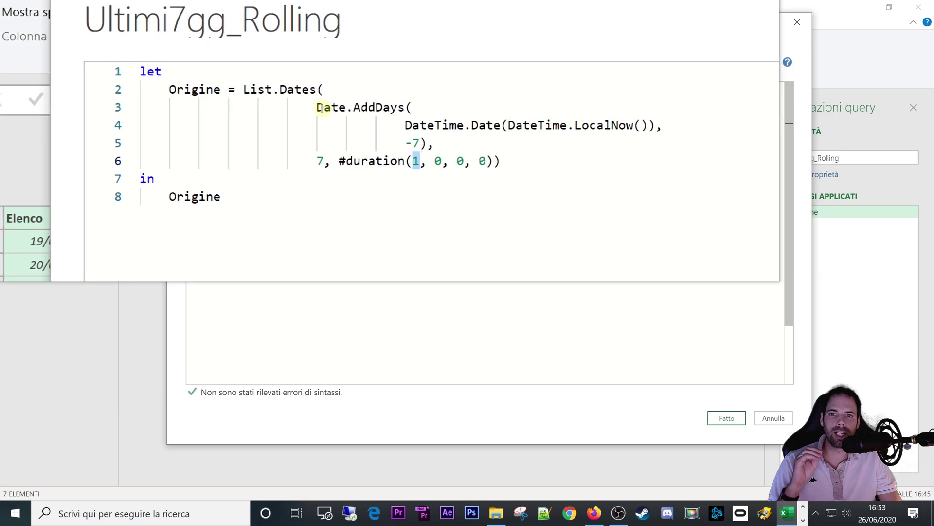
pyautogui.moveTo(290, 103)
pyautogui.mouseDown()
pyautogui.moveTo(359, 120)
pyautogui.moveTo(467, 120)
pyautogui.mouseUp()
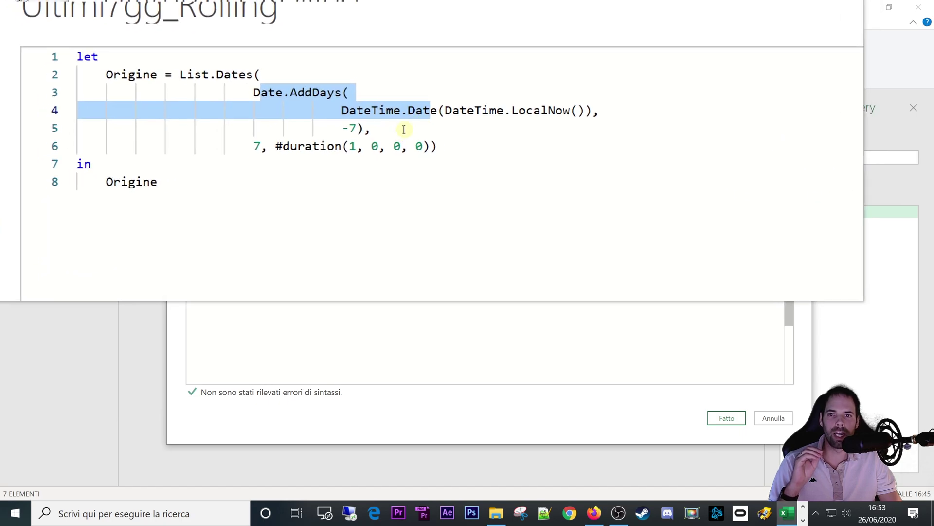
pyautogui.doubleClick(375, 138)
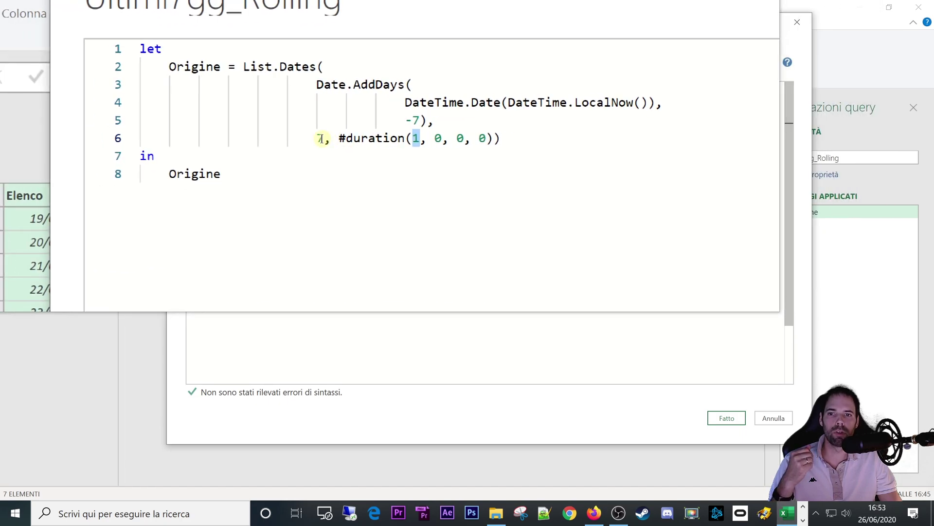
pyautogui.doubleClick(320, 139)
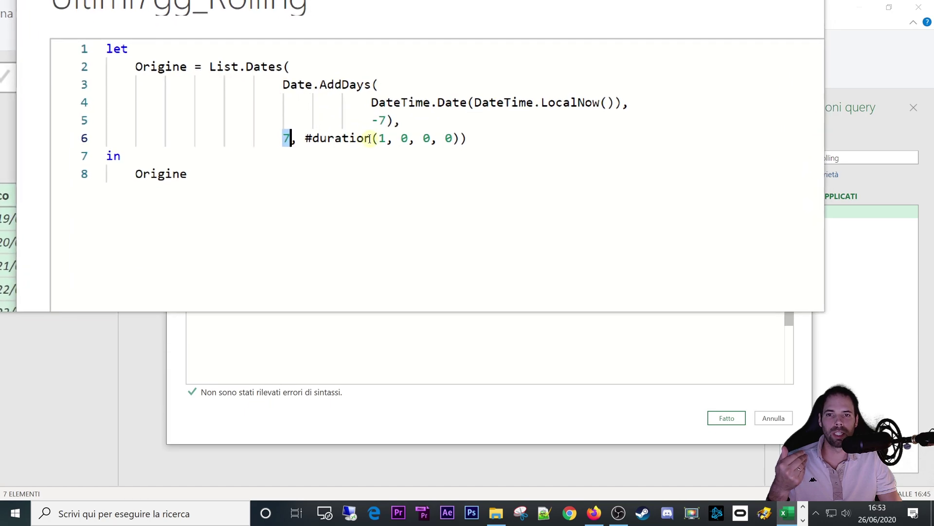
pyautogui.doubleClick(404, 157)
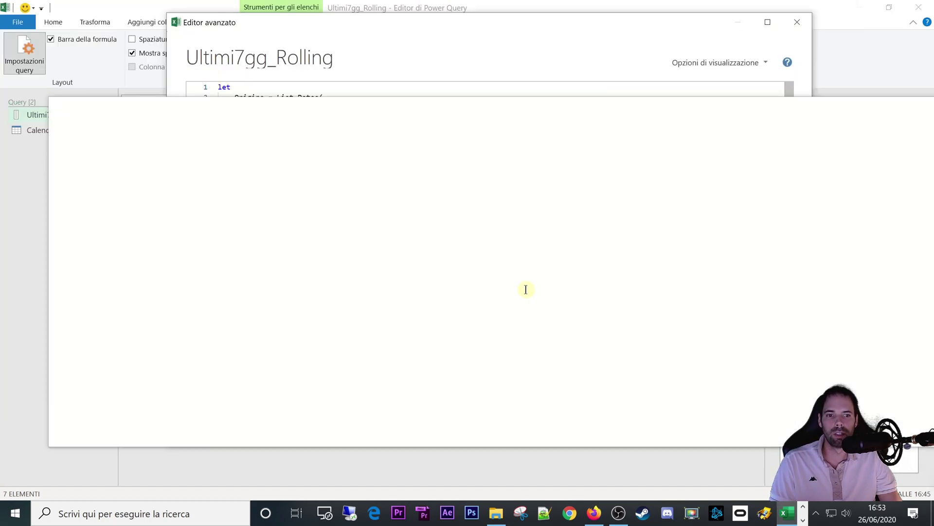
# Set the duration days to 2, apply, and check the dates now run two days apart.
pyautogui.write('2')
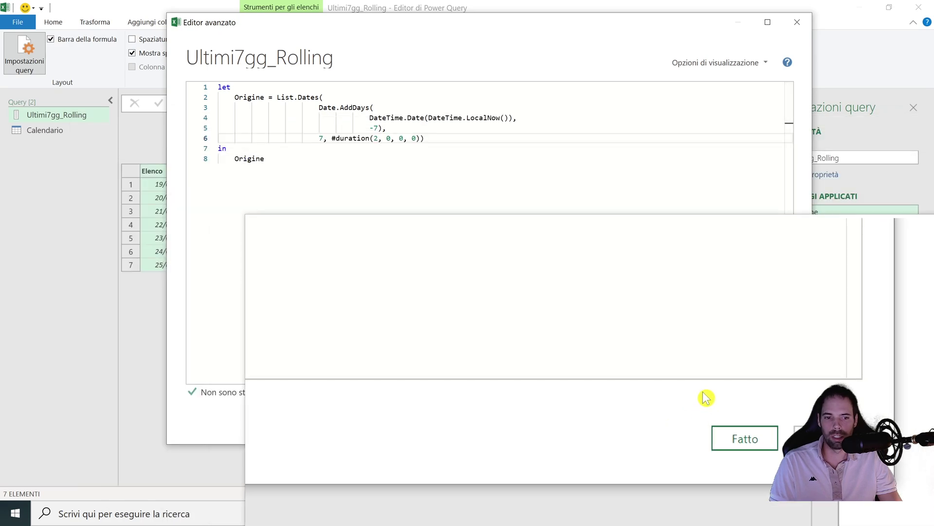
pyautogui.click(719, 423)
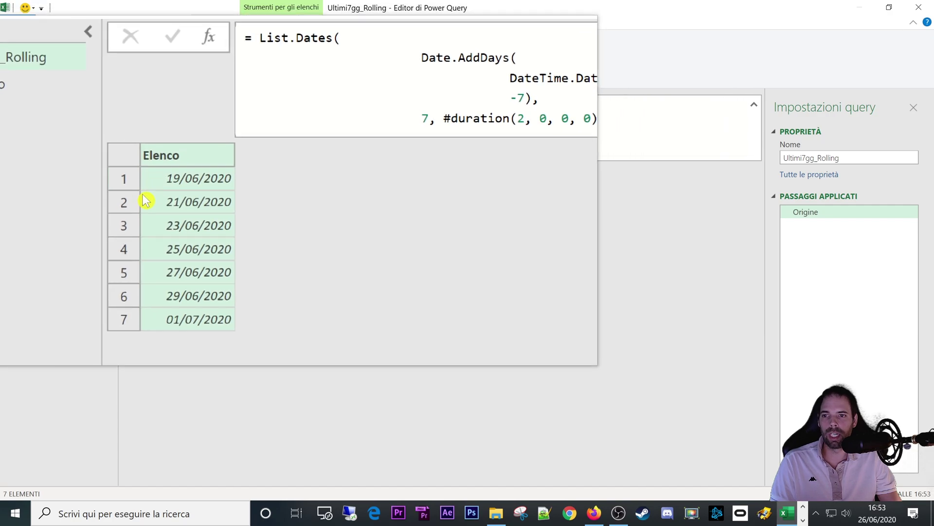
pyautogui.click(162, 189)
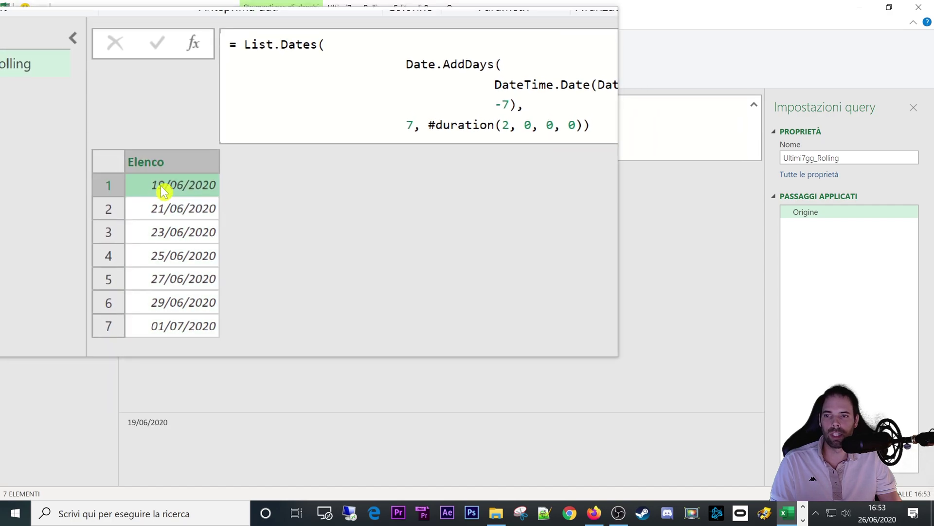
pyautogui.click(162, 201)
pyautogui.click(163, 219)
pyautogui.click(163, 236)
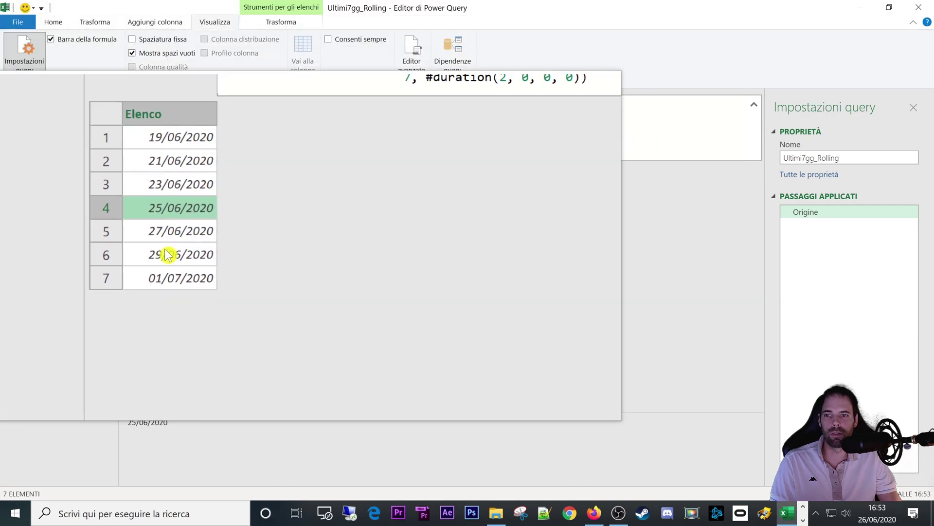
pyautogui.click(412, 49)
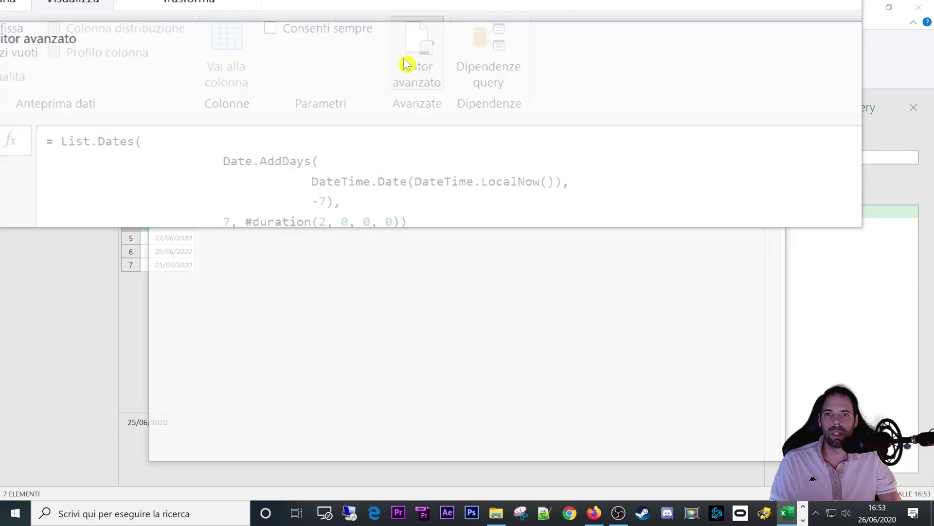
# Rewrite the step as #duration(0, 12, 0, 0): zero days and 12 hours.
pyautogui.doubleClick(321, 151)
pyautogui.write('1')
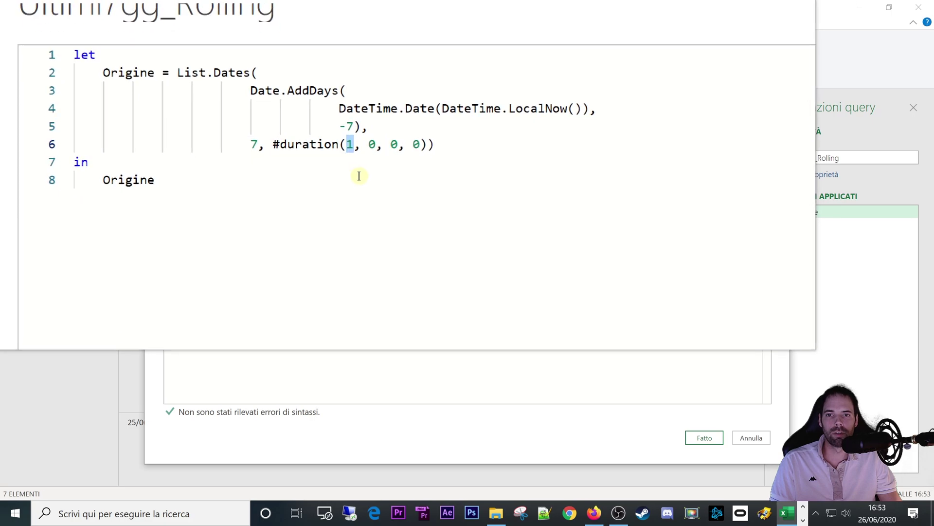
pyautogui.doubleClick(376, 158)
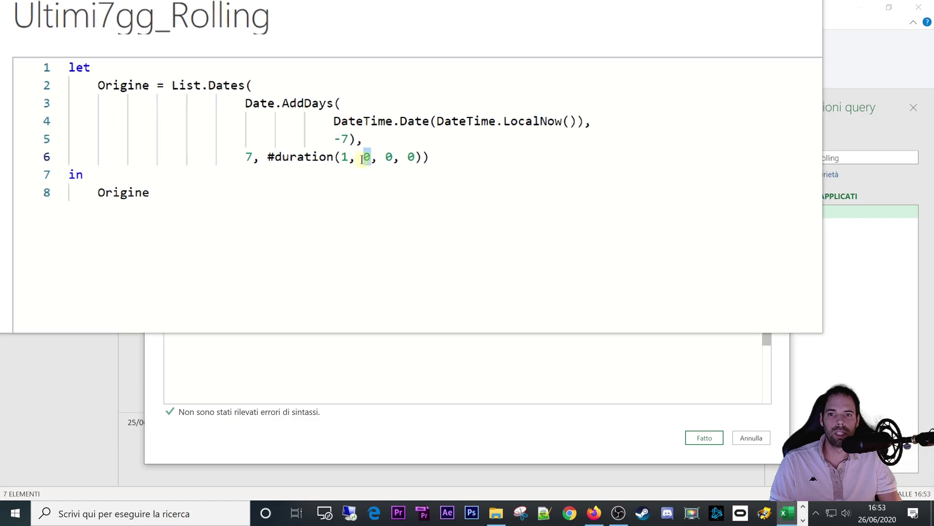
pyautogui.doubleClick(353, 159)
pyautogui.write('0')
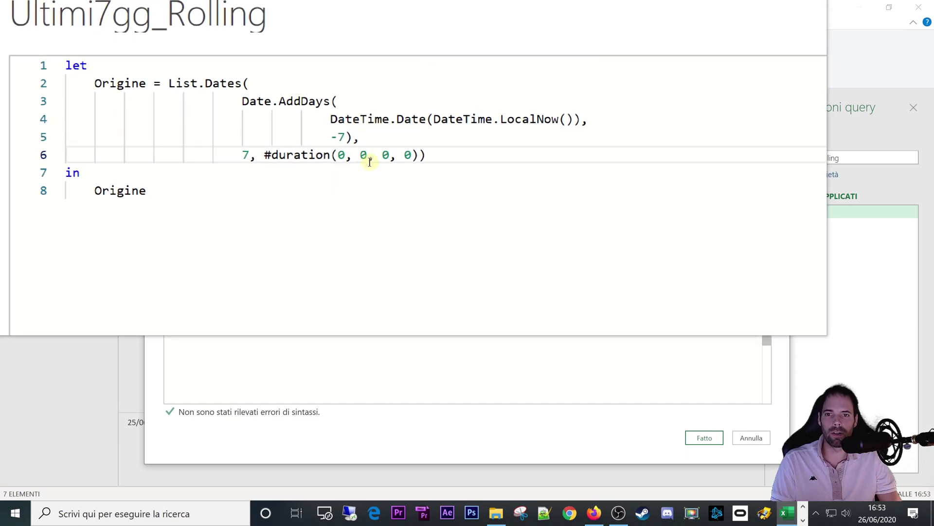
pyautogui.doubleClick(364, 156)
pyautogui.write('24')
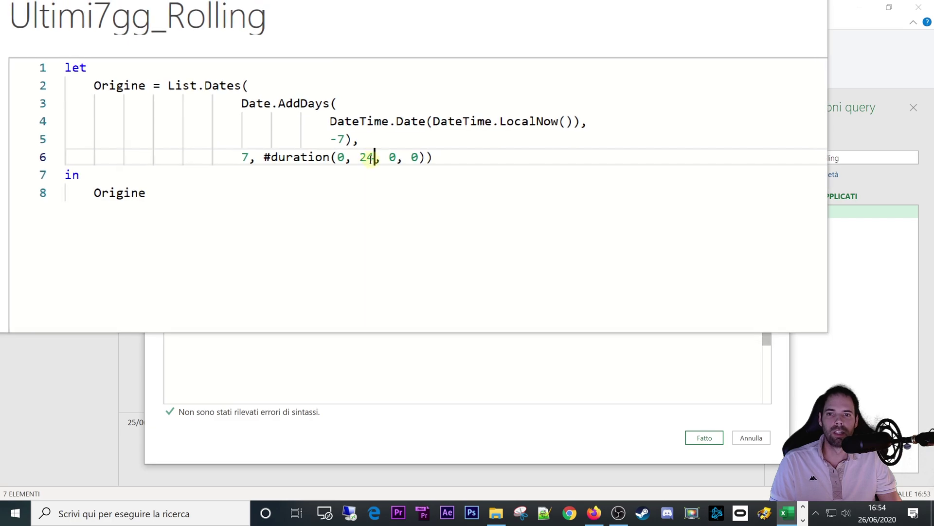
pyautogui.moveTo(371, 158); pyautogui.dragTo(361, 158)
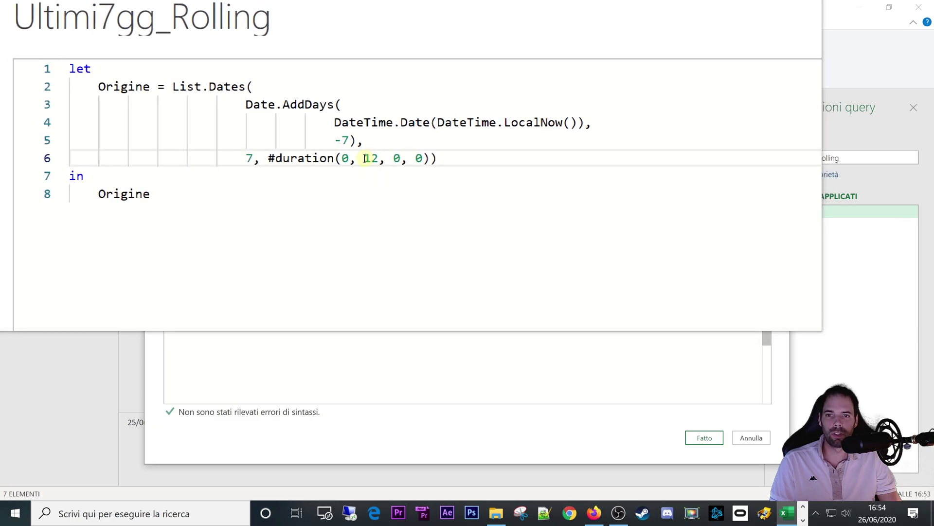
# Apply the 12-hour step and check the first refreshed dates in Ultimi7gg_Rolling.
pyautogui.click(699, 437)
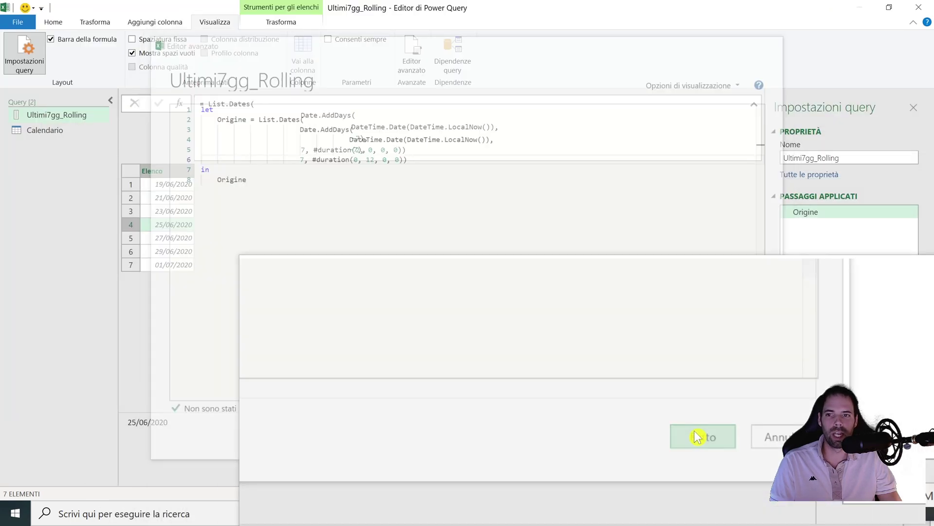
pyautogui.click(169, 200)
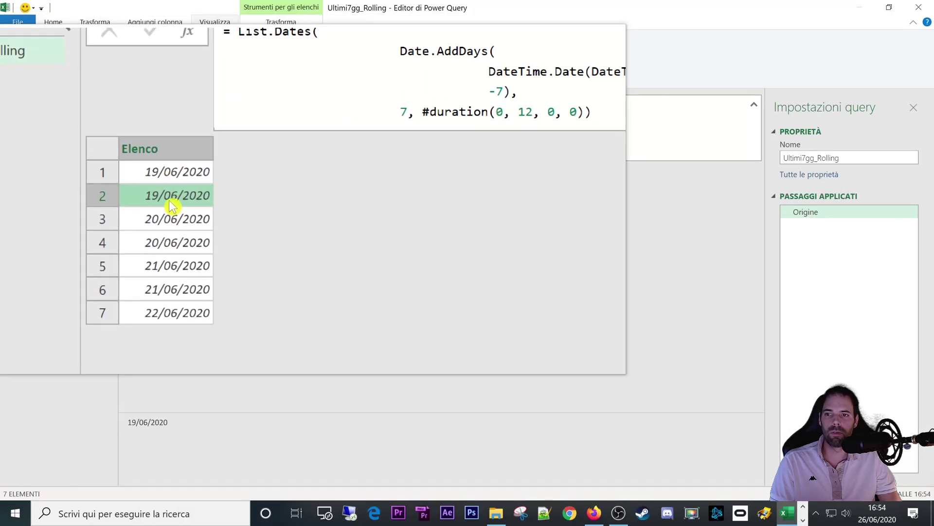
pyautogui.click(172, 176)
pyautogui.click(172, 198)
pyautogui.click(171, 214)
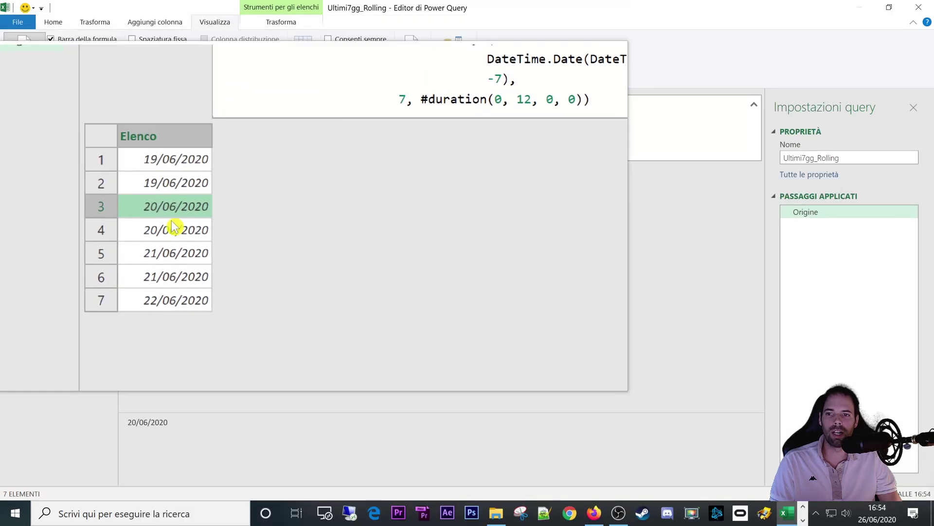
pyautogui.click(174, 226)
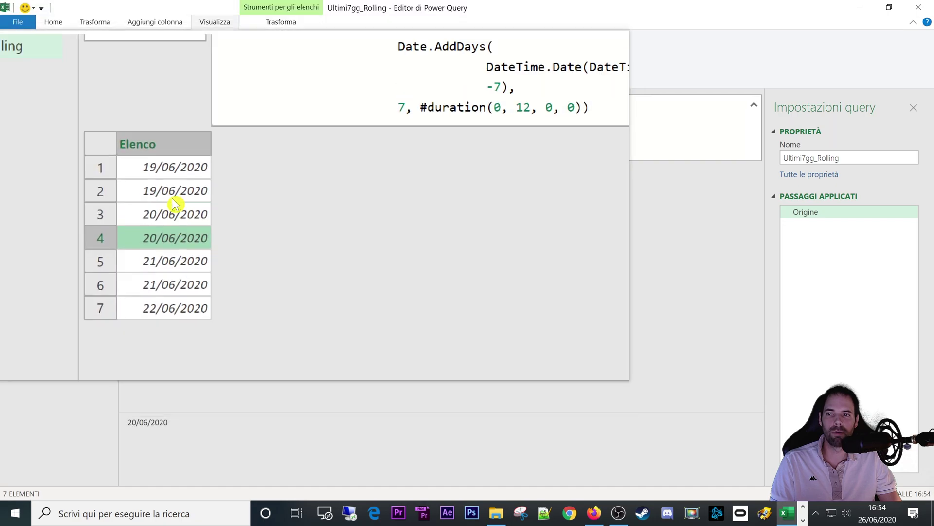
# Check the twice-listed 20/06/2020 and 21/06/2020 entries, then reopen Editor avanzato.
pyautogui.click(174, 217)
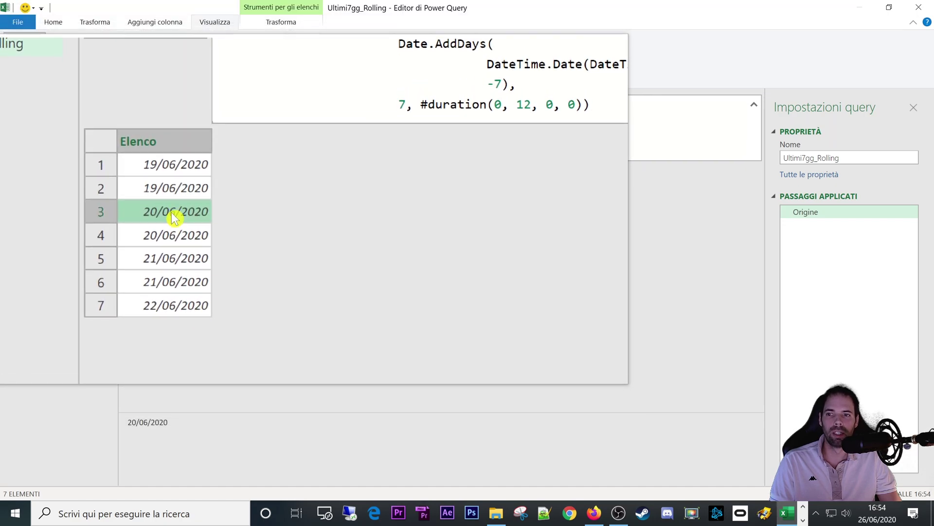
pyautogui.click(175, 235)
pyautogui.click(175, 282)
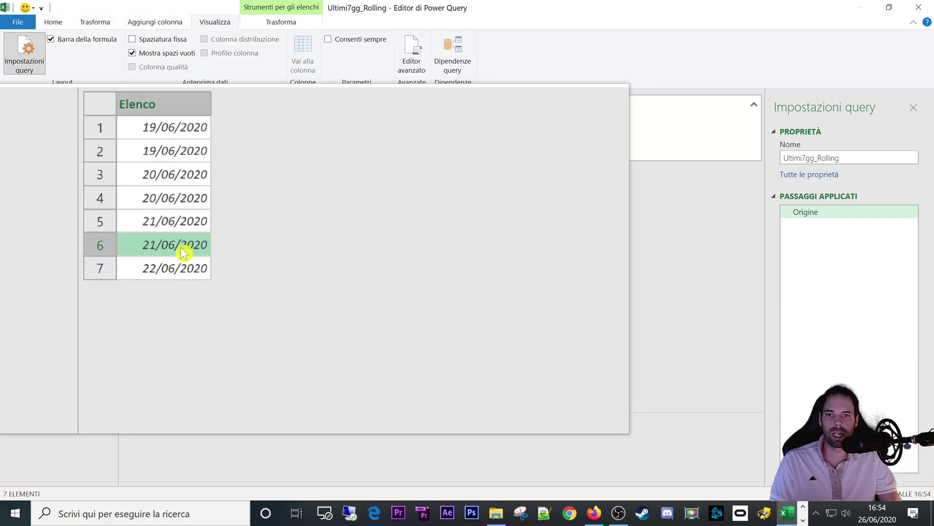
pyautogui.click(412, 53)
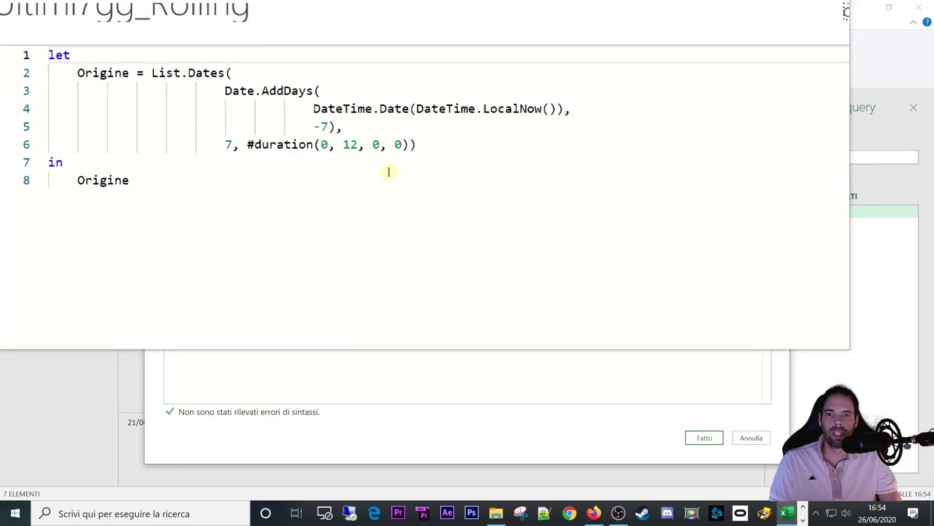
# Change #duration(0, 12, 0, 0) to #duration(1, 0, 0, 0), highlight the List.Dates arguments, and apply.
pyautogui.doubleClick(350, 144)
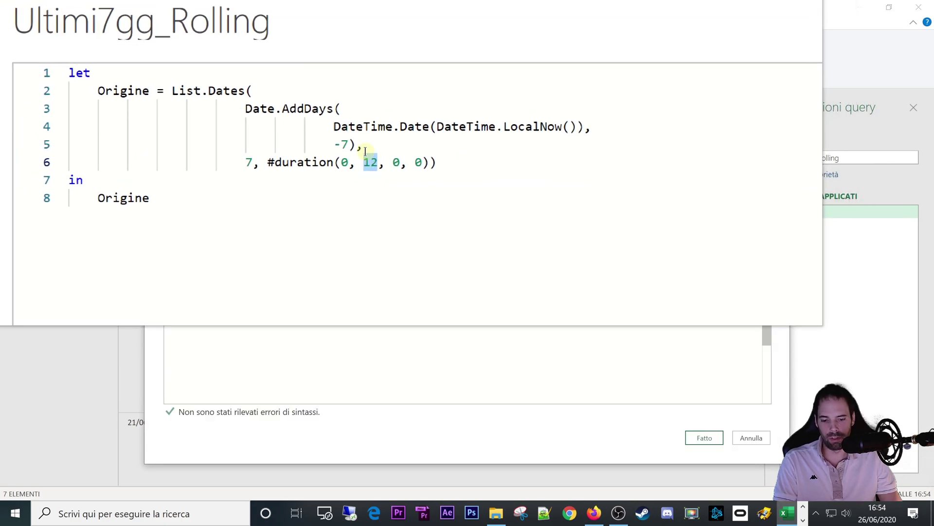
pyautogui.write('0')
pyautogui.doubleClick(345, 162)
pyautogui.write('1')
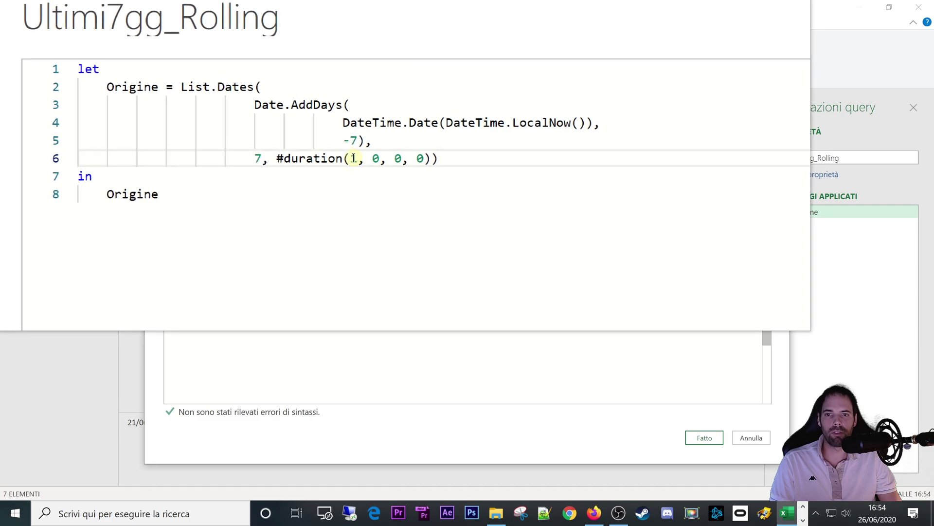
pyautogui.click(377, 157)
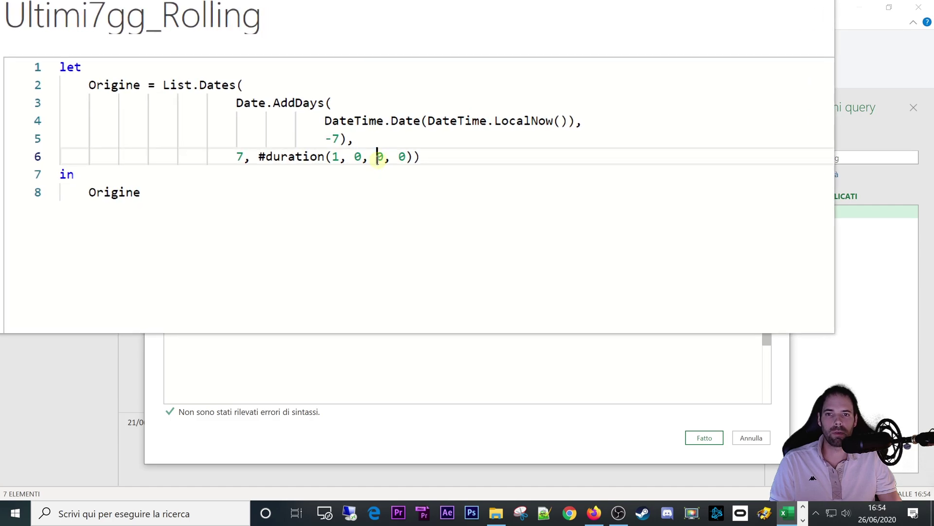
pyautogui.doubleClick(392, 158)
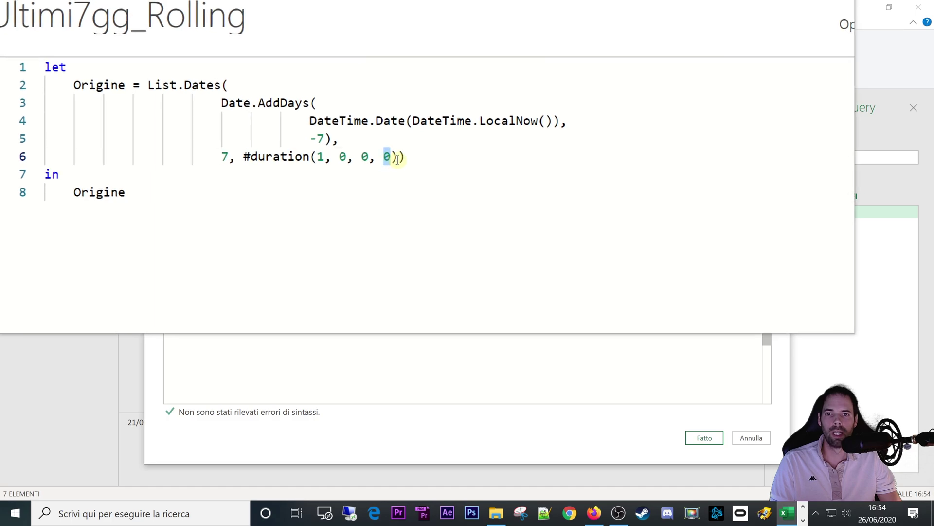
pyautogui.moveTo(395, 157); pyautogui.dragTo(225, 102)
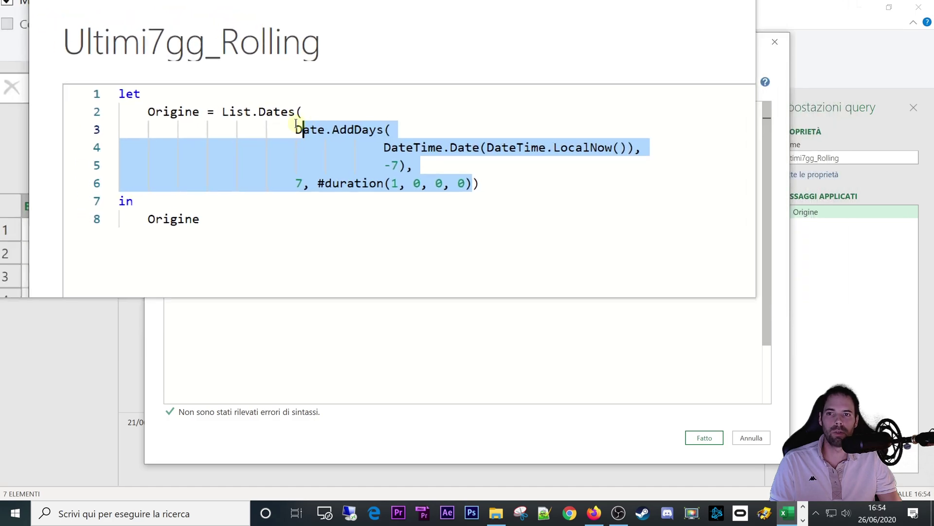
pyautogui.moveTo(296, 124); pyautogui.dragTo(256, 118)
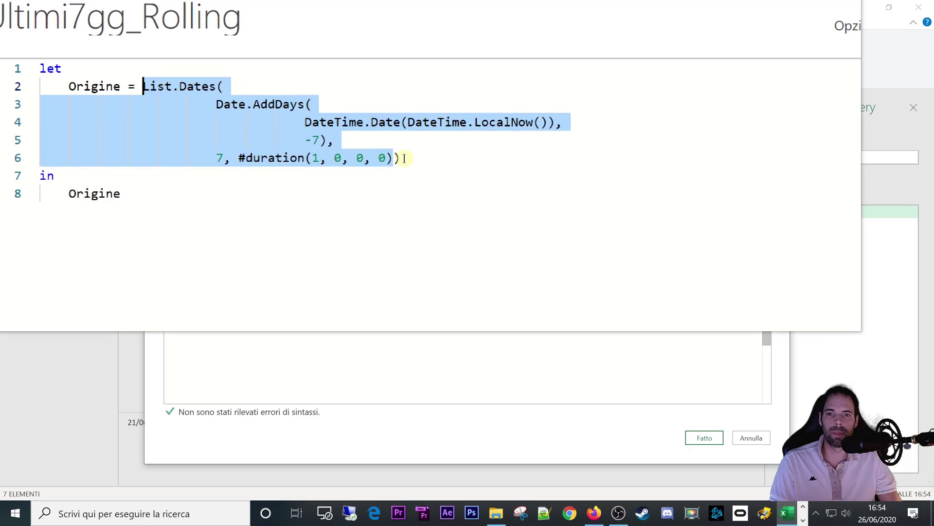
pyautogui.moveTo(510, 188)
pyautogui.mouseDown()
pyautogui.moveTo(267, 128)
pyautogui.moveTo(244, 111)
pyautogui.mouseUp()
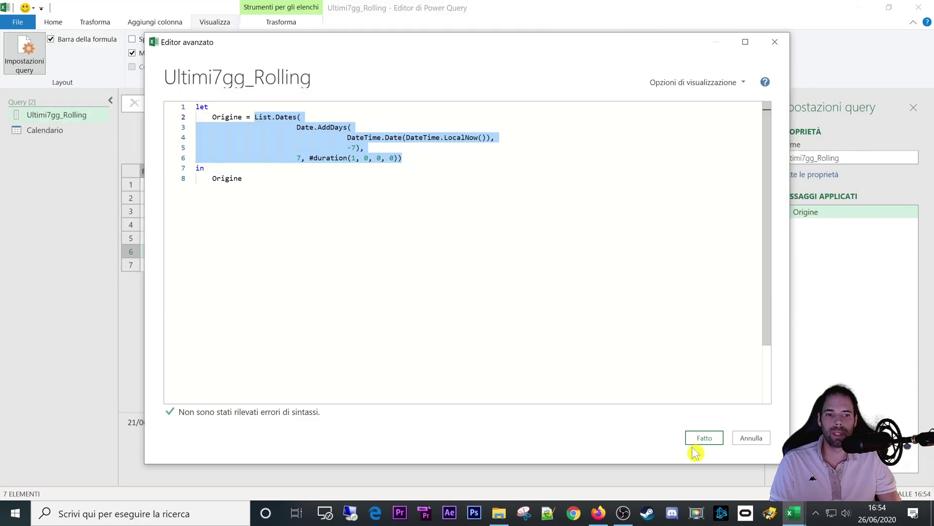
pyautogui.click(695, 444)
# Verify the daily dates 19/06–25/06/2020, then open and cancel the Advanced Editor.
pyautogui.click(165, 186)
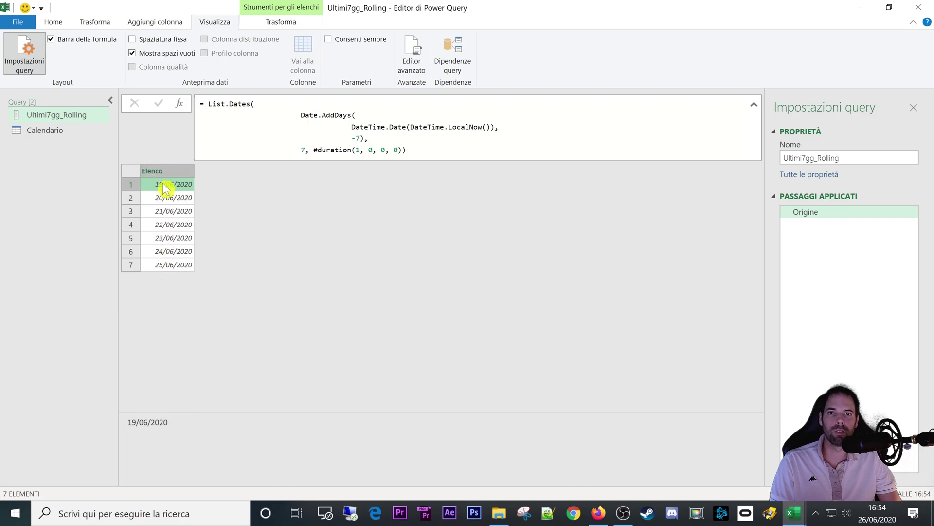
pyautogui.click(168, 211)
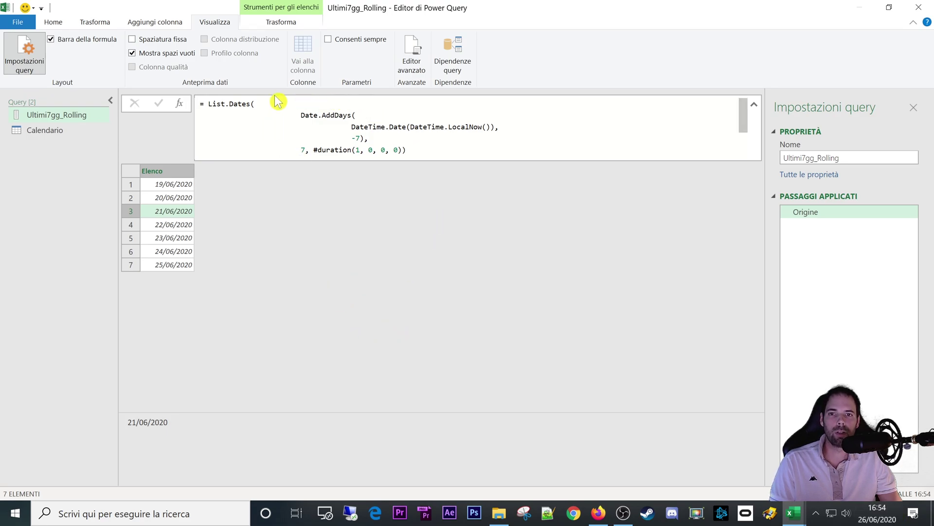
pyautogui.click(402, 58)
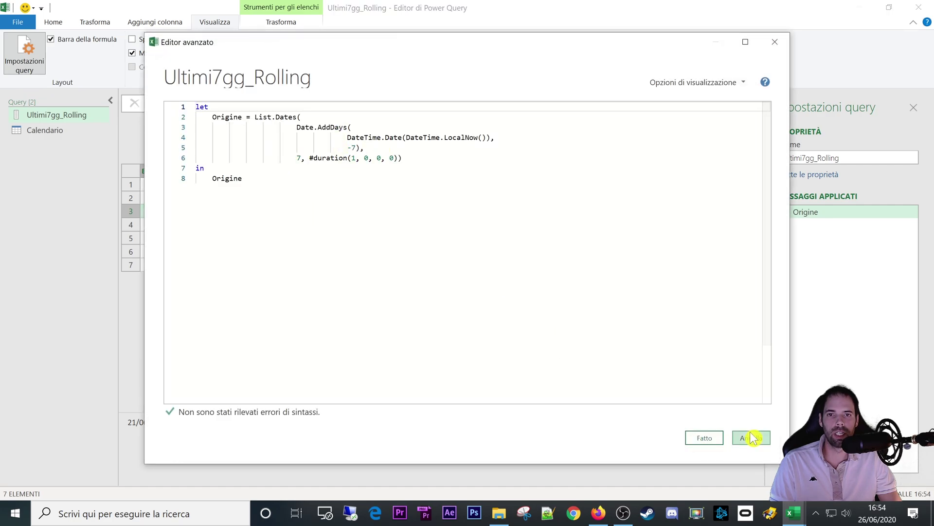
pyautogui.click(752, 438)
# Switch to Calendario and browse the Data column's value list from 01/01/2019 without filtering.
pyautogui.click(45, 129)
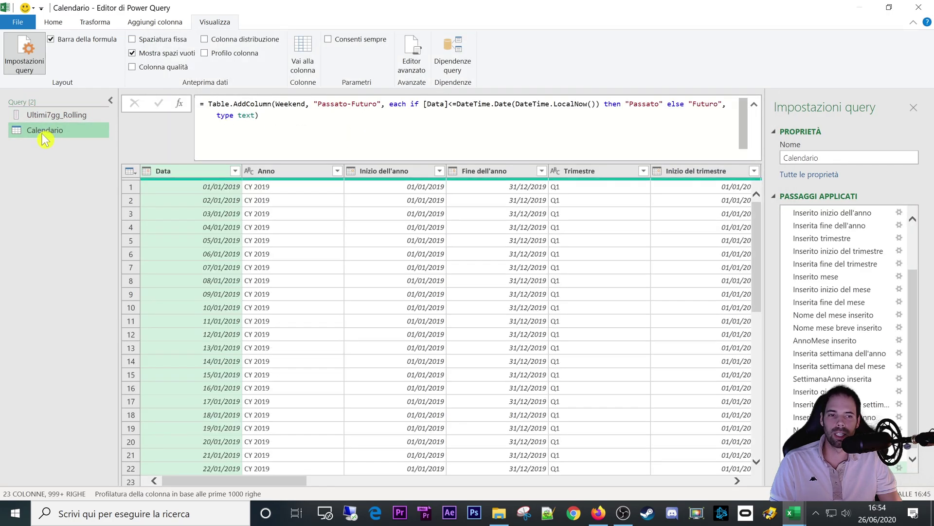
pyautogui.click(218, 186)
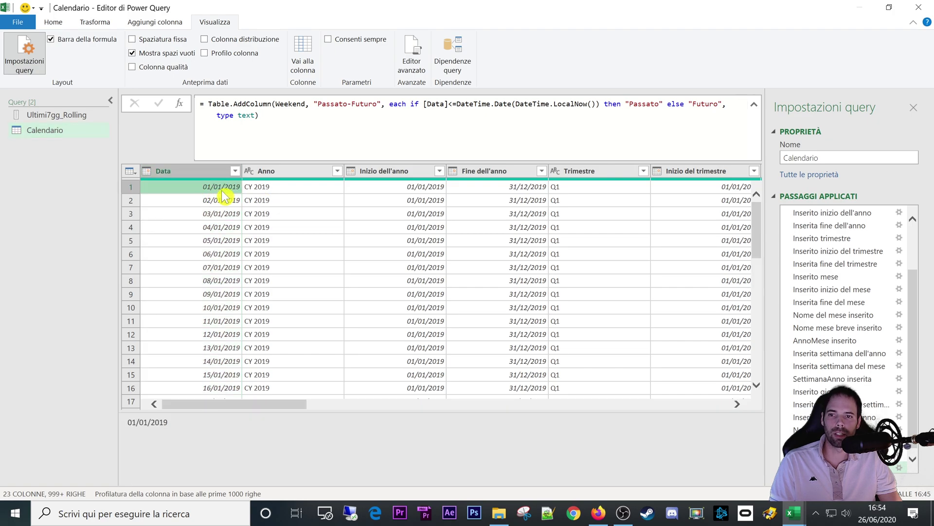
pyautogui.click(235, 171)
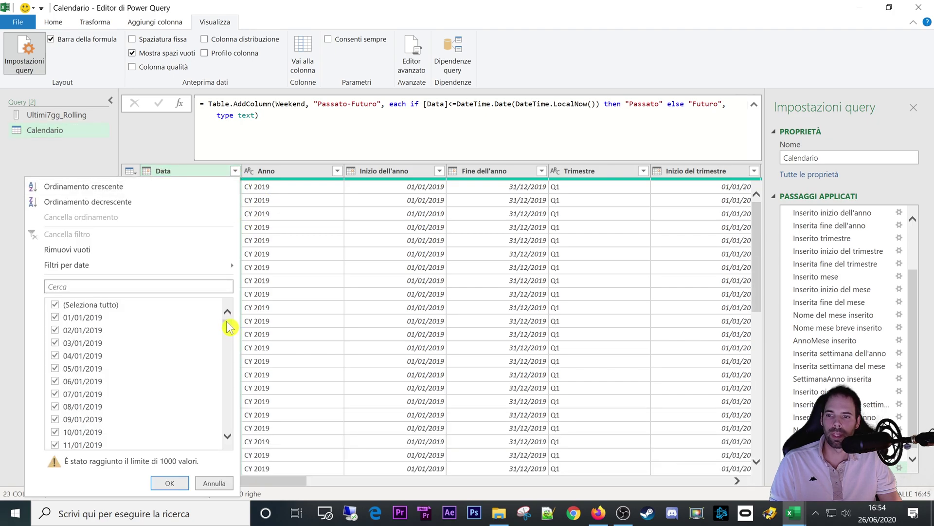
pyautogui.moveTo(229, 327); pyautogui.dragTo(248, 447)
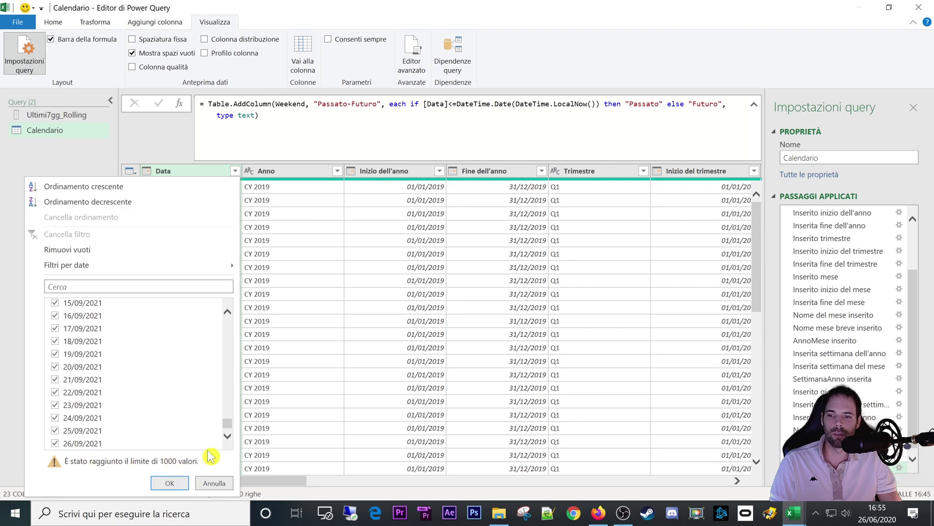
pyautogui.moveTo(227, 427); pyautogui.dragTo(232, 312)
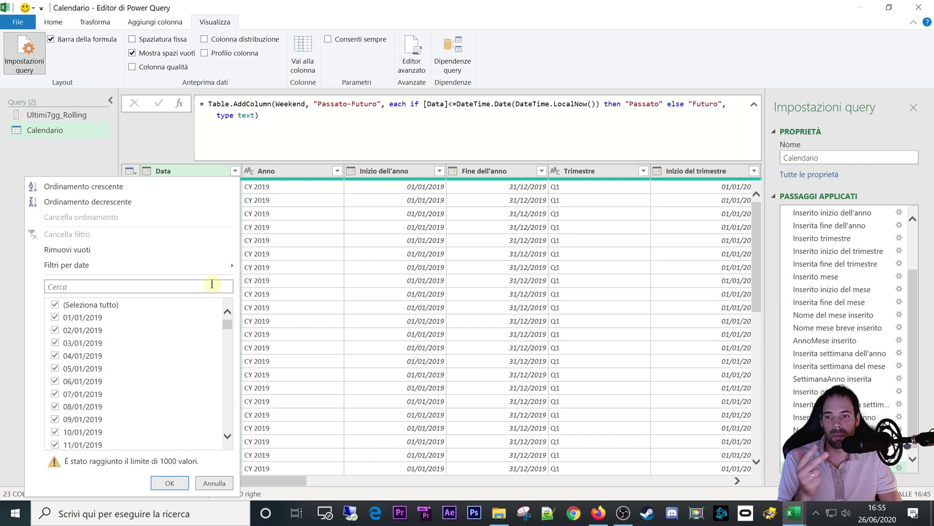
pyautogui.click(214, 483)
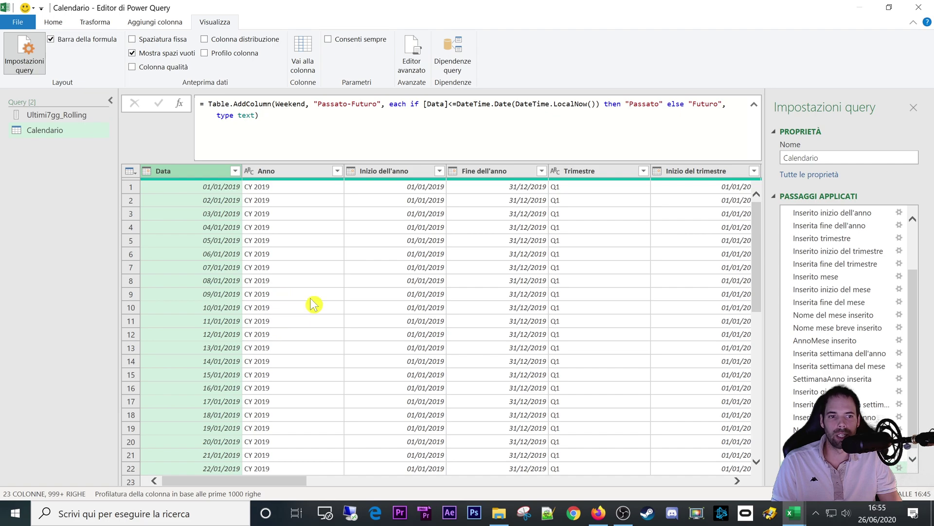
# Select Calendario's Source step and show its M code in Editor avanzato.
pyautogui.moveTo(914, 319); pyautogui.dragTo(913, 267)
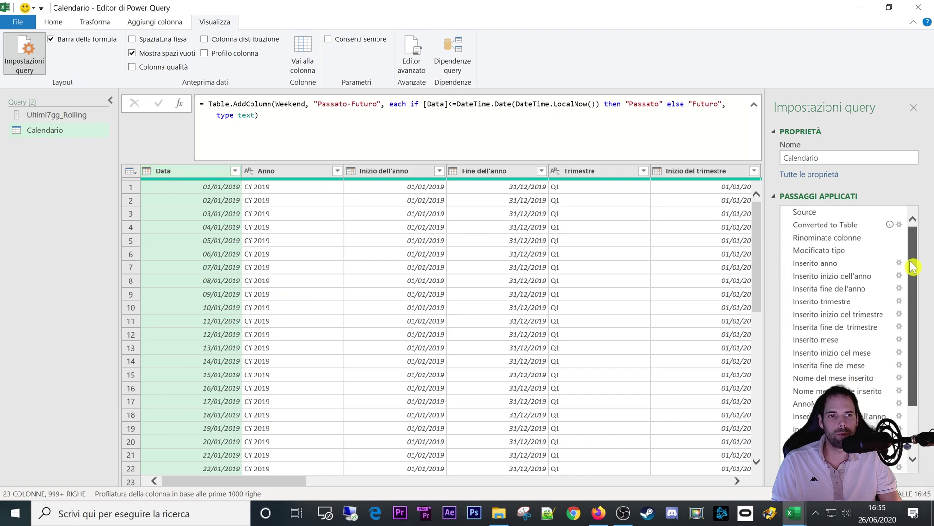
pyautogui.click(831, 213)
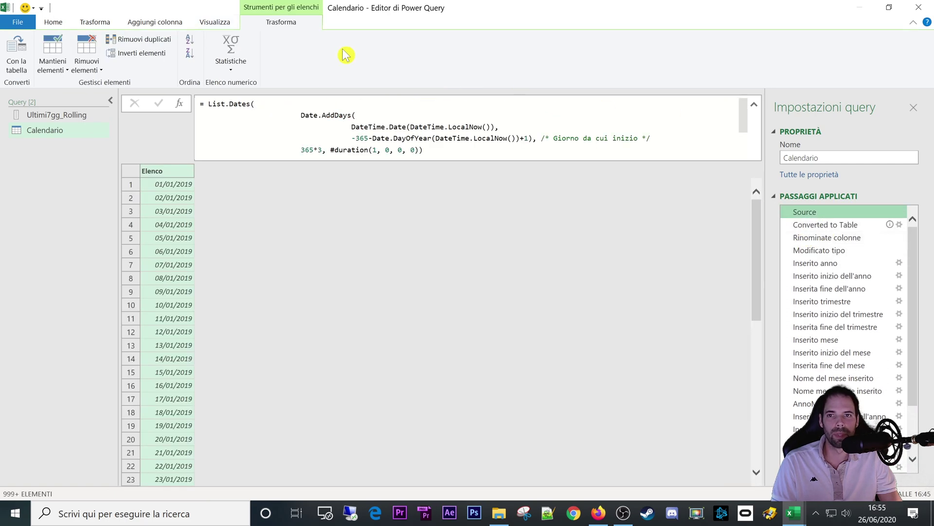
pyautogui.click(222, 22)
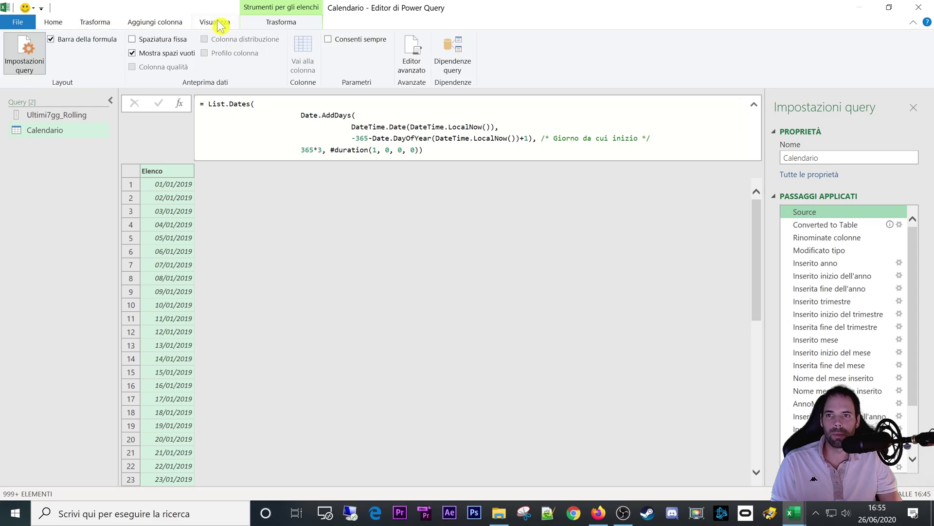
pyautogui.click(407, 65)
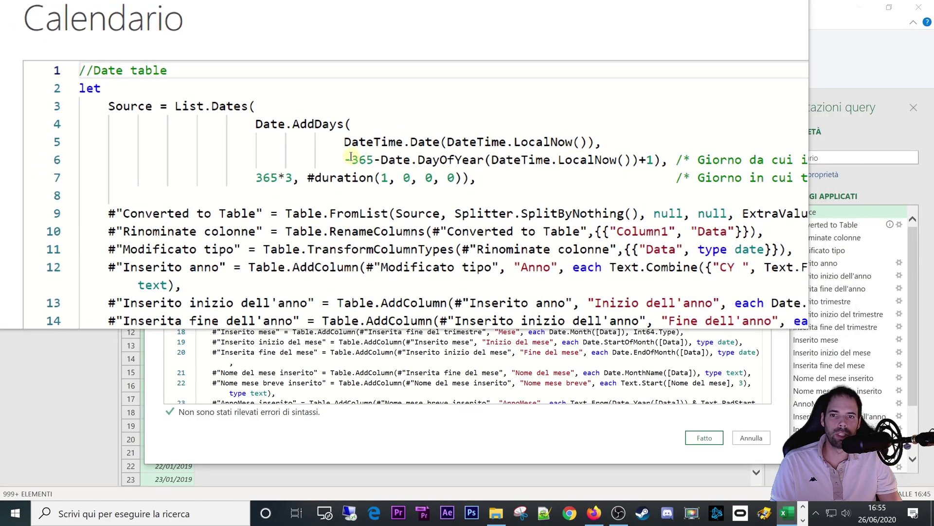
pyautogui.moveTo(348, 159); pyautogui.dragTo(527, 158)
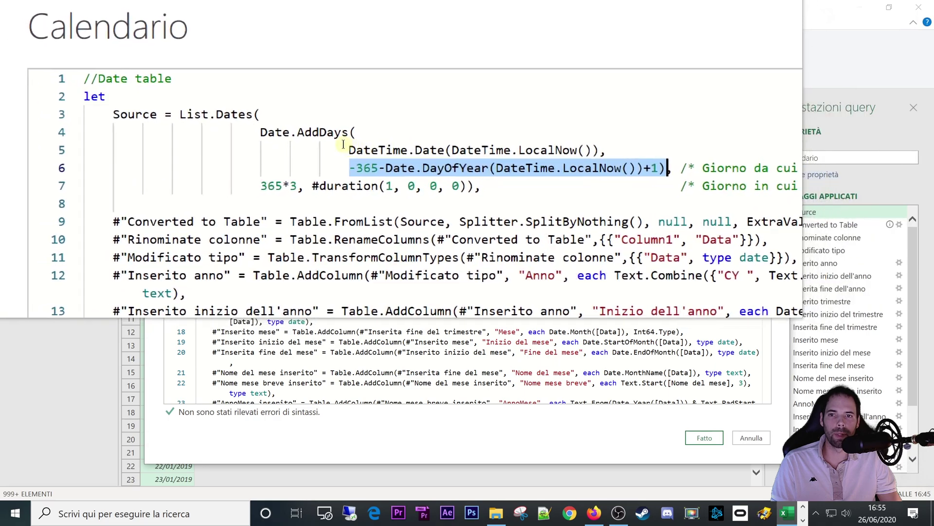
pyautogui.doubleClick(303, 138)
pyautogui.doubleClick(245, 119)
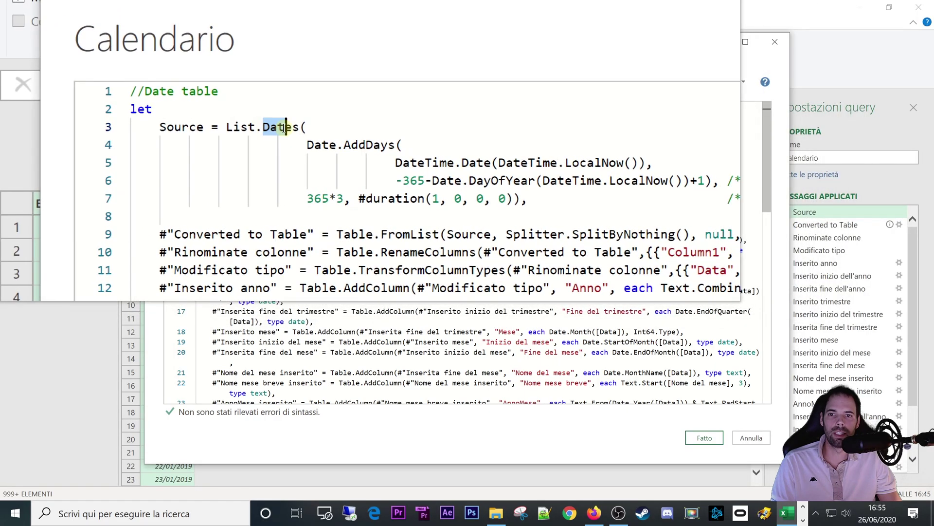
pyautogui.moveTo(296, 138); pyautogui.dragTo(383, 138)
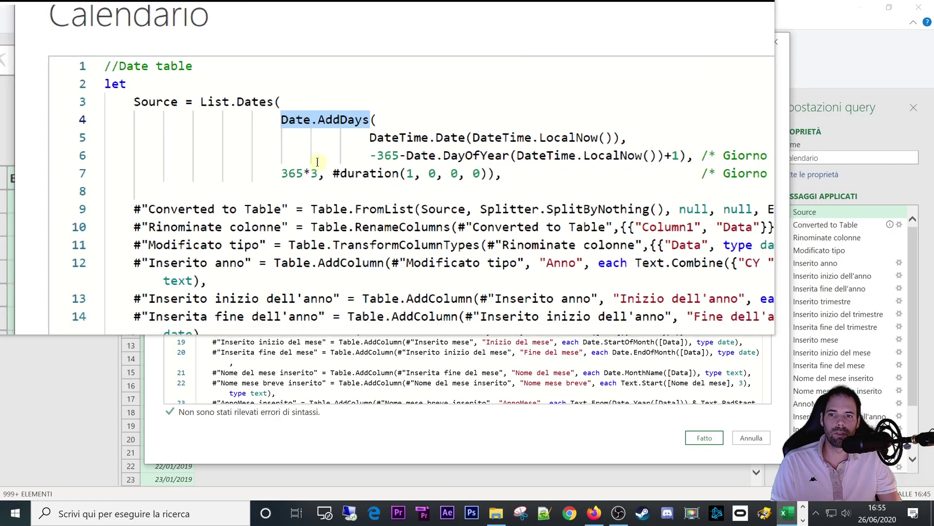
pyautogui.moveTo(319, 170); pyautogui.dragTo(281, 169)
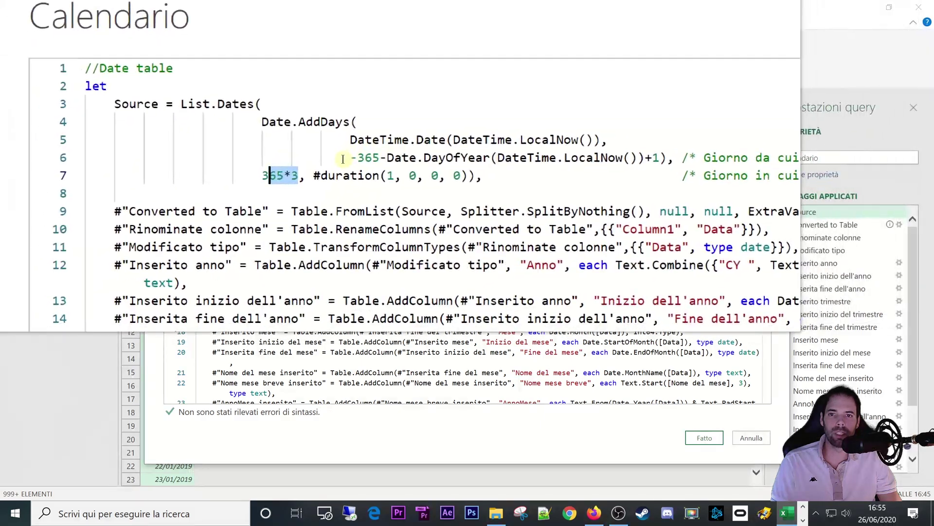
pyautogui.moveTo(352, 158); pyautogui.dragTo(660, 157)
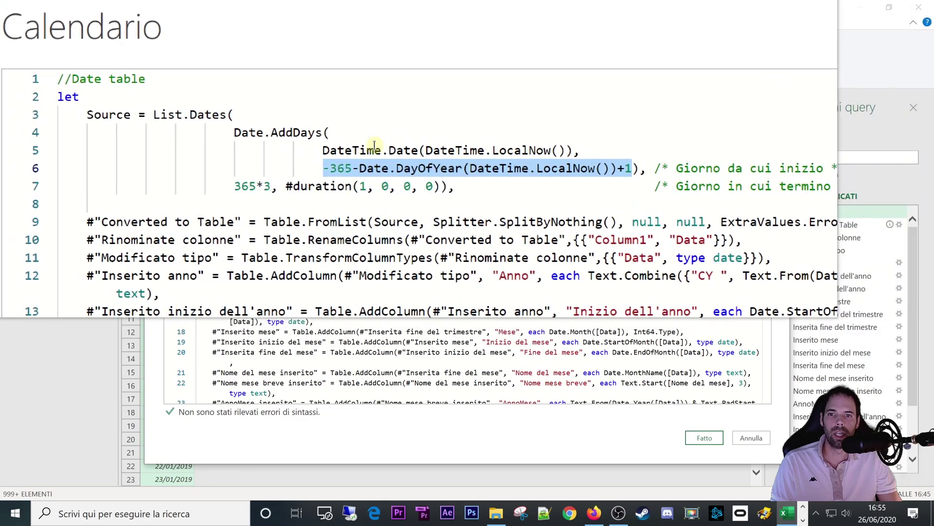
pyautogui.moveTo(322, 150); pyautogui.dragTo(481, 150)
pyautogui.click(440, 149)
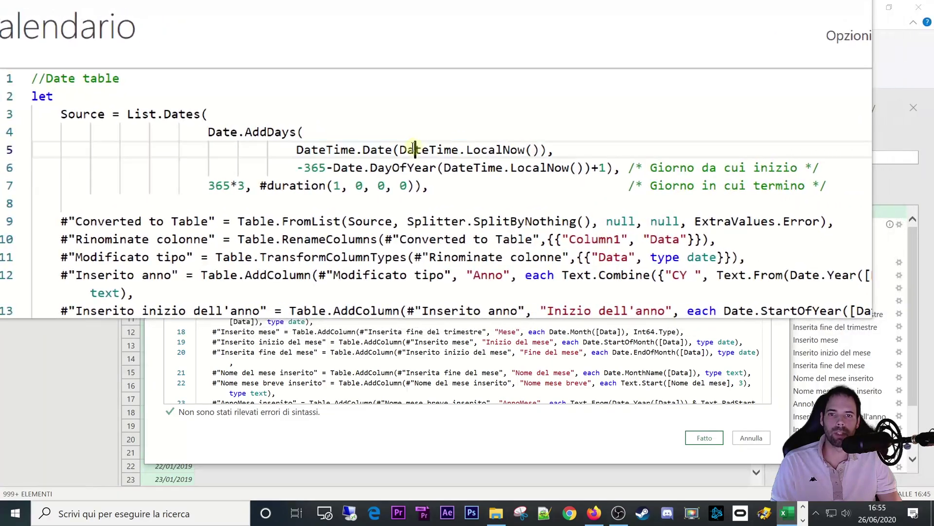
pyautogui.moveTo(400, 149); pyautogui.dragTo(470, 148)
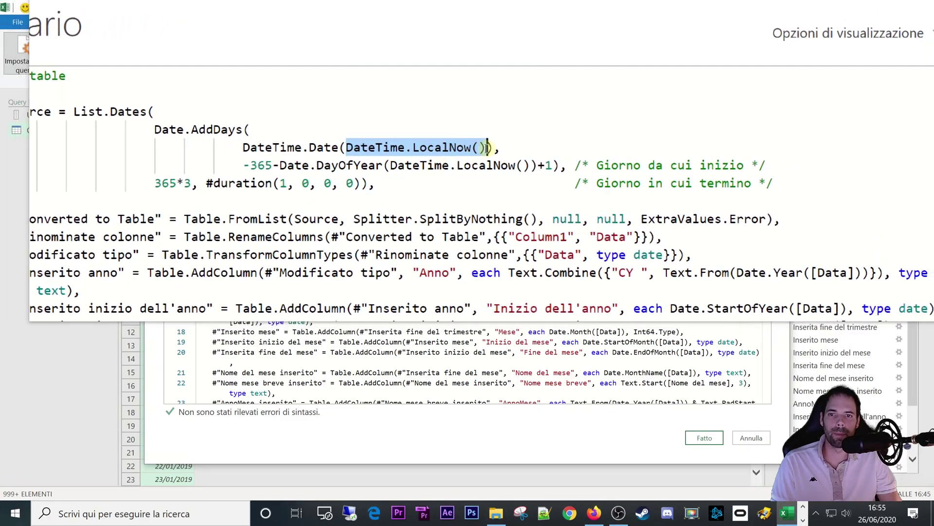
pyautogui.moveTo(243, 147); pyautogui.dragTo(507, 149)
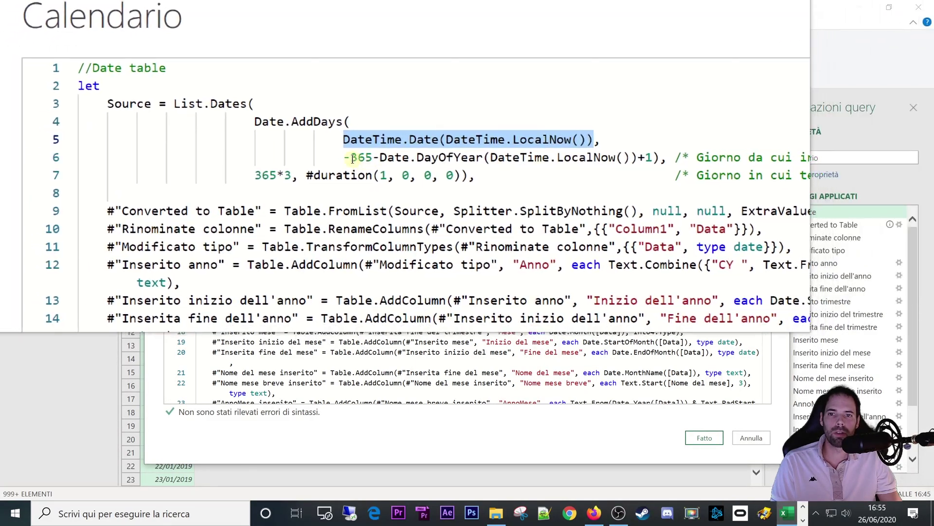
pyautogui.moveTo(265, 164)
pyautogui.mouseDown()
pyautogui.moveTo(461, 148)
pyautogui.moveTo(575, 164)
pyautogui.mouseUp()
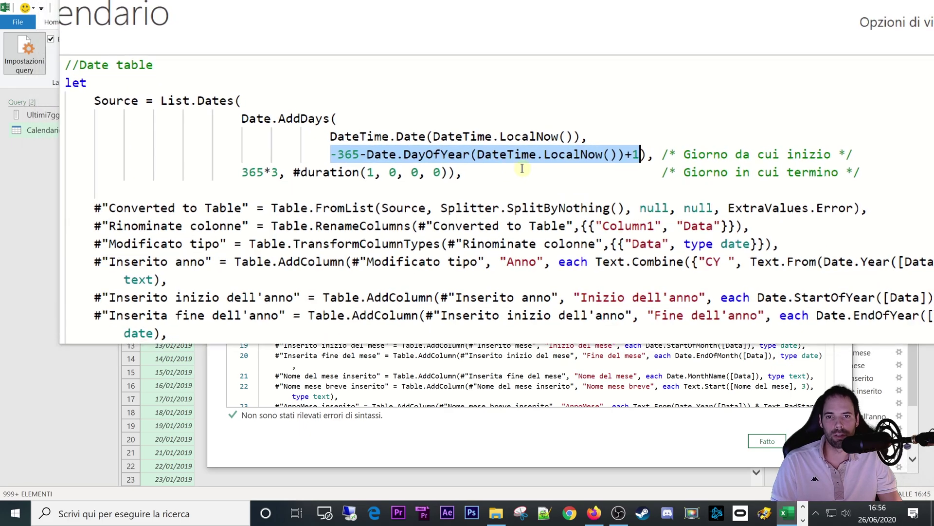
pyautogui.click(572, 155)
pyautogui.click(511, 170)
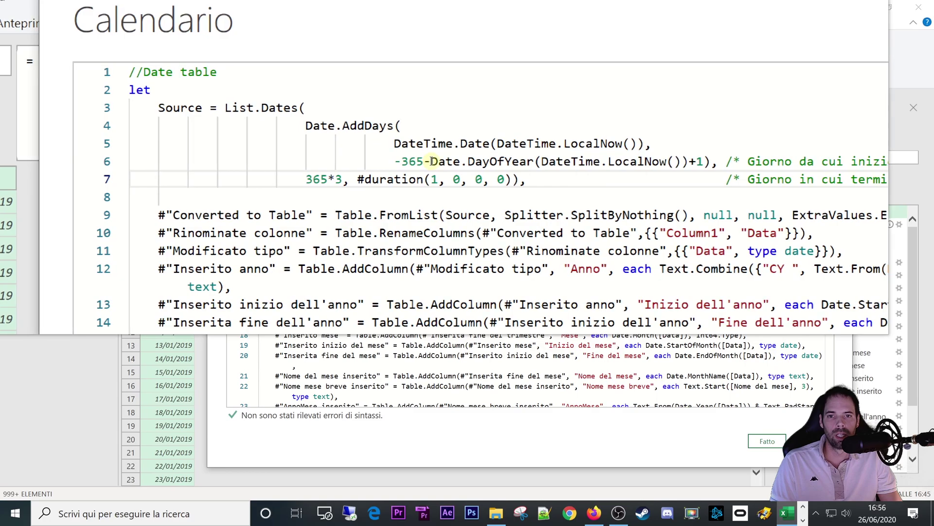
pyautogui.doubleClick(445, 161)
pyautogui.moveTo(449, 161); pyautogui.dragTo(488, 162)
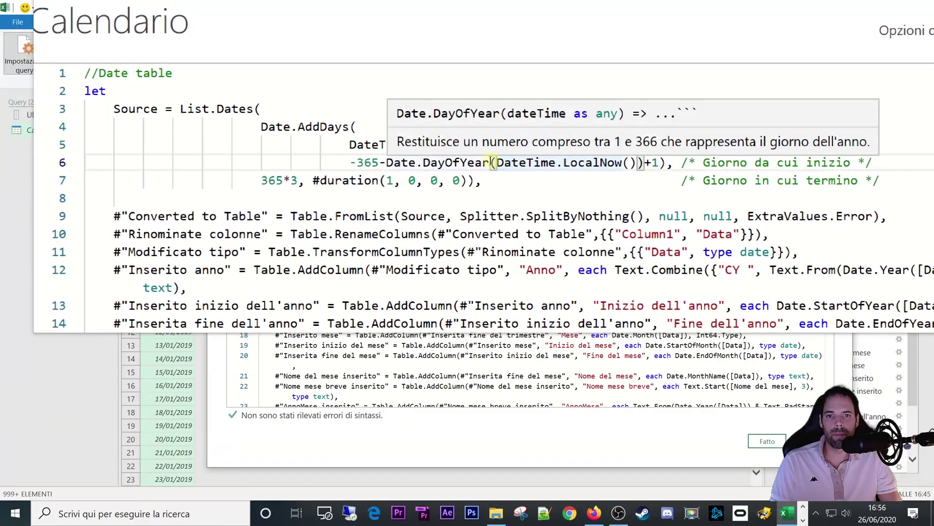
pyautogui.moveTo(493, 162); pyautogui.dragTo(384, 161)
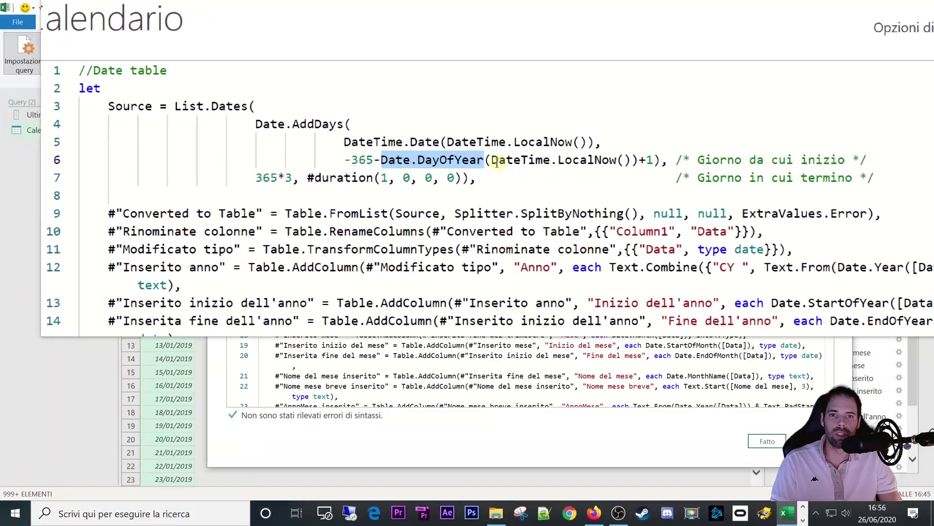
pyautogui.moveTo(494, 161); pyautogui.dragTo(557, 161)
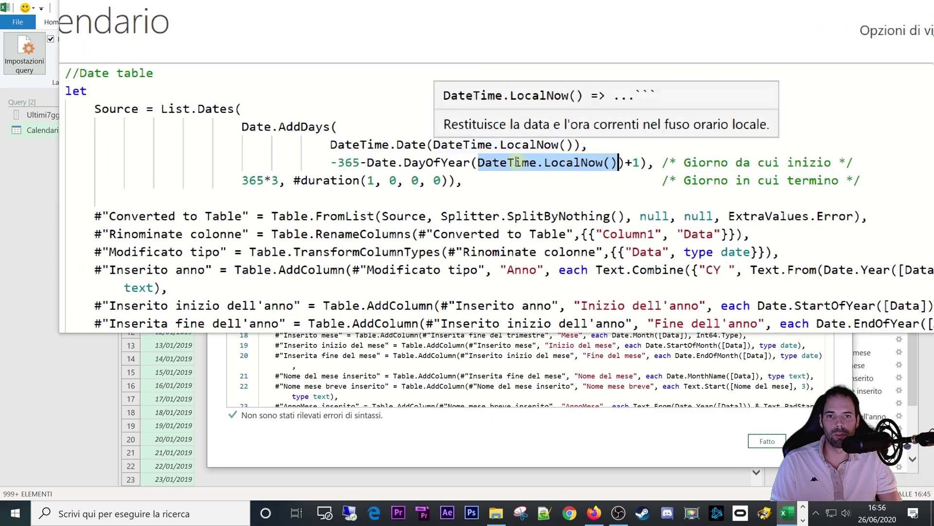
pyautogui.click(570, 162)
pyautogui.moveTo(489, 161); pyautogui.dragTo(455, 163)
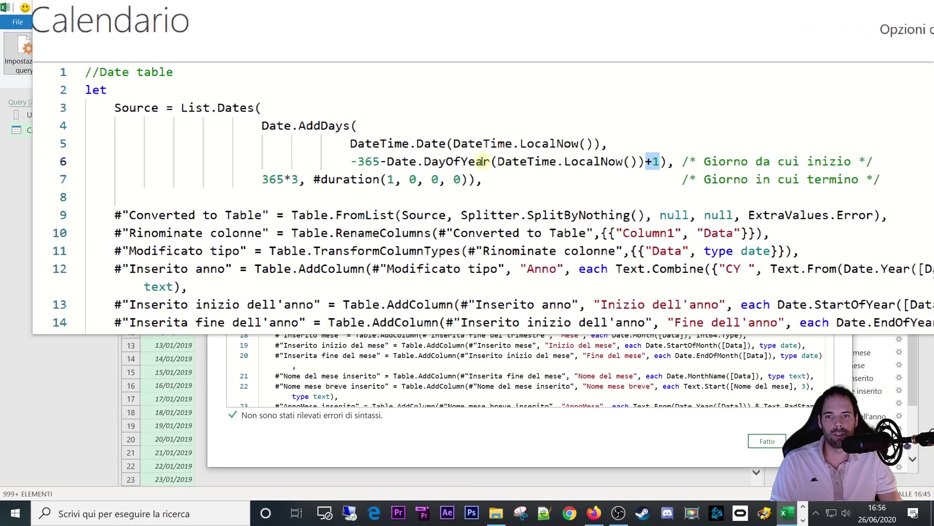
pyautogui.click(428, 162)
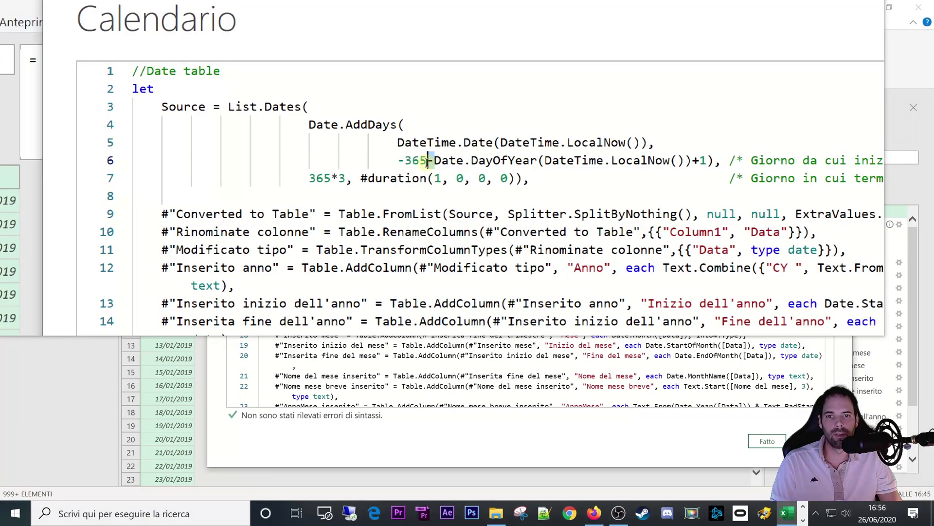
pyautogui.moveTo(431, 162); pyautogui.dragTo(673, 162)
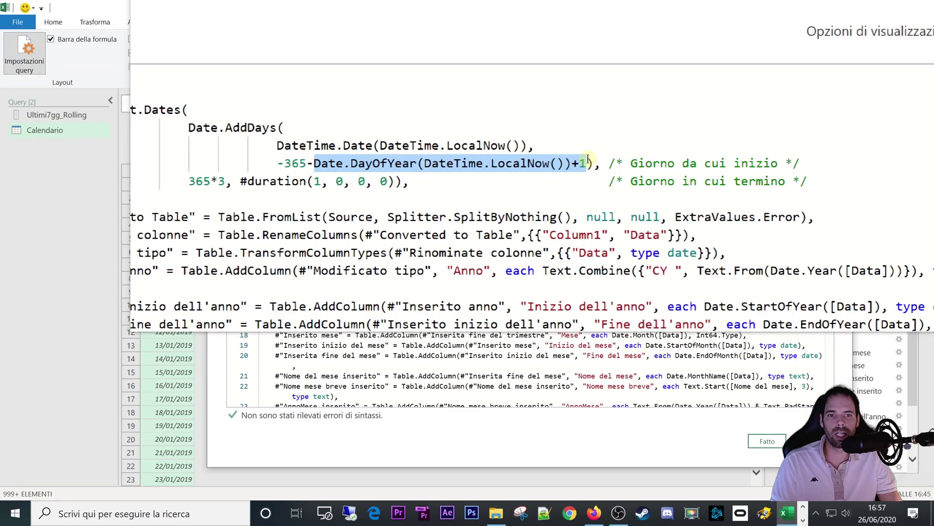
pyautogui.click(431, 161)
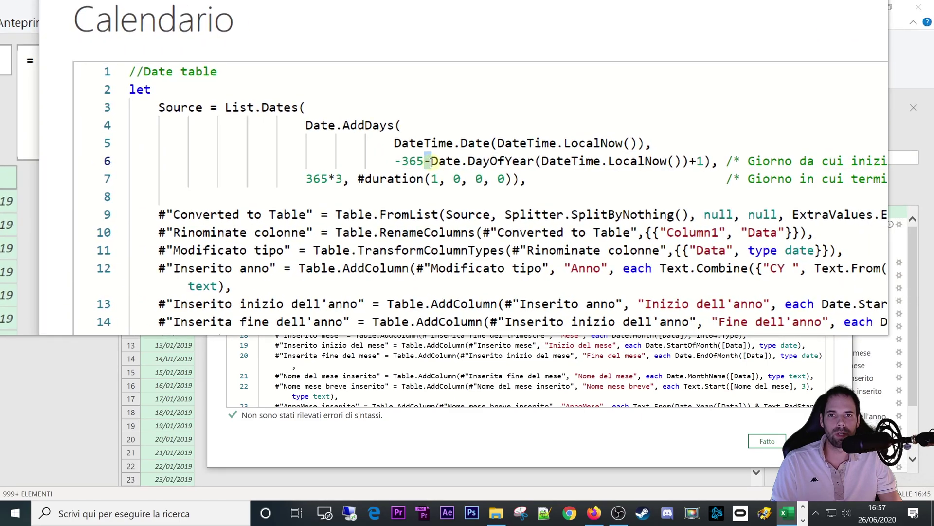
pyautogui.moveTo(431, 161); pyautogui.dragTo(572, 160)
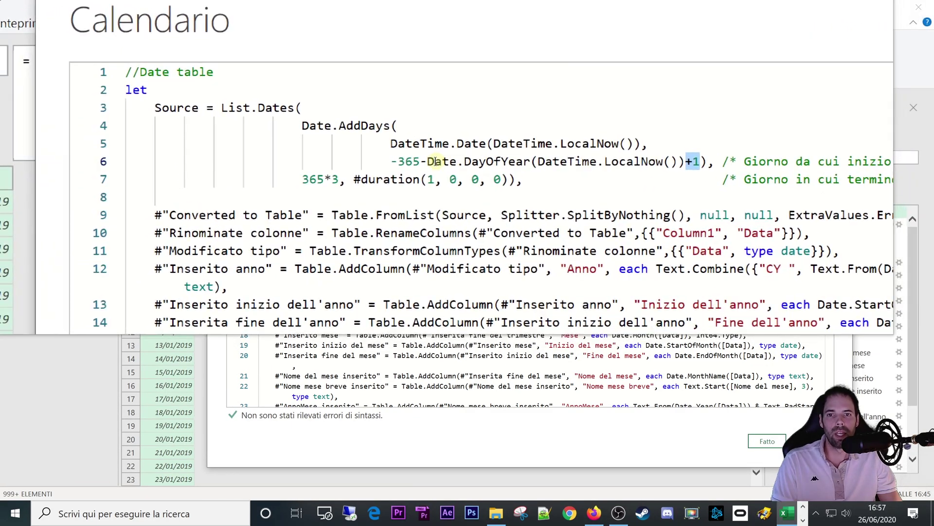
pyautogui.click(420, 161)
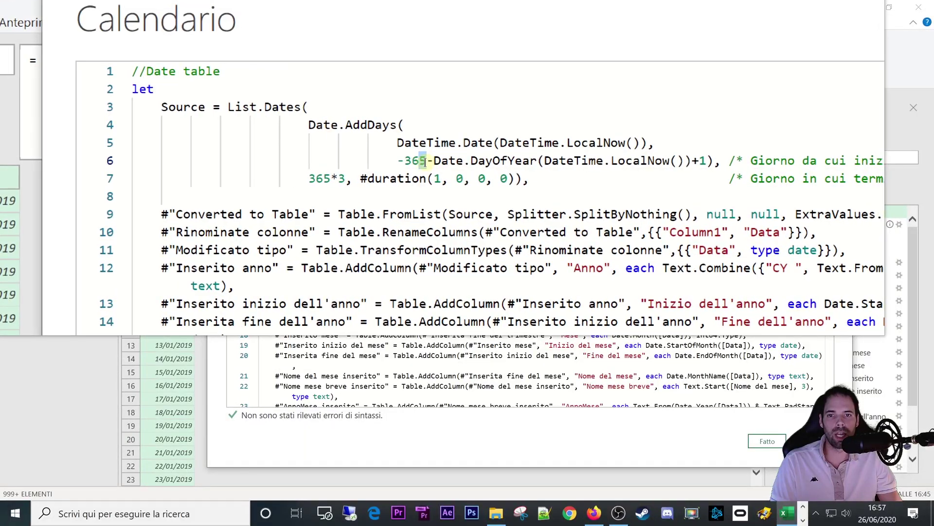
pyautogui.moveTo(410, 162); pyautogui.dragTo(440, 160)
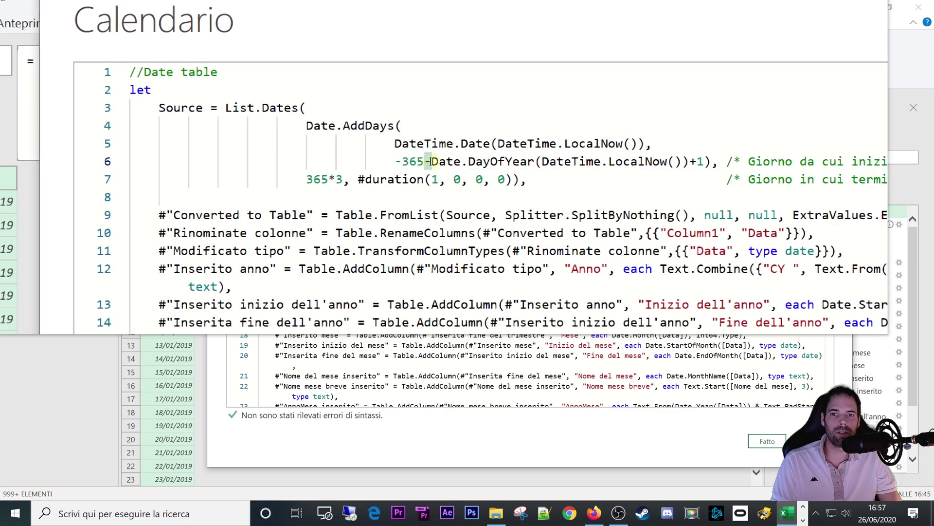
pyautogui.moveTo(404, 161); pyautogui.dragTo(579, 170)
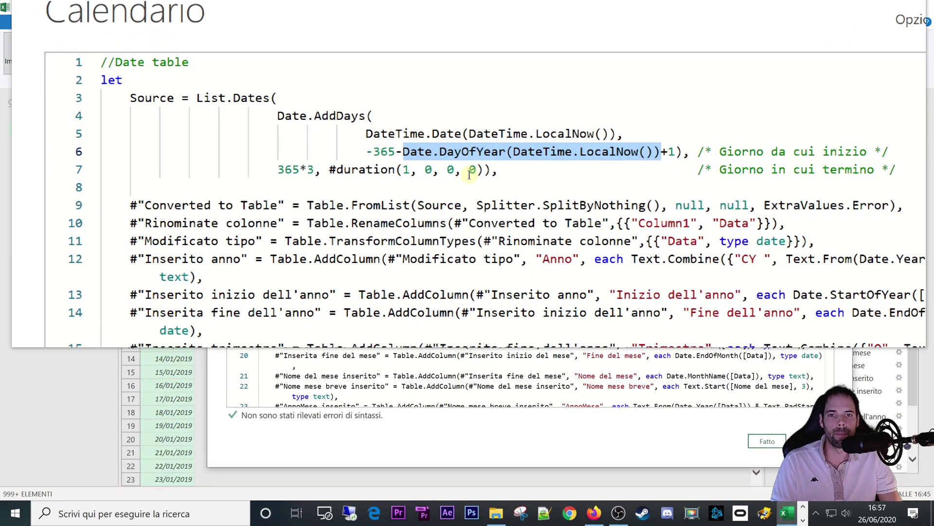
pyautogui.click(434, 185)
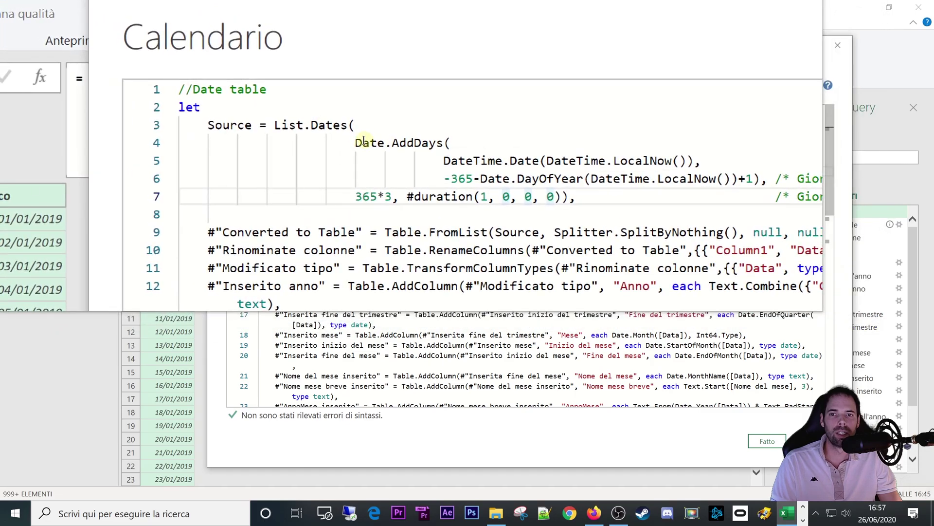
pyautogui.moveTo(409, 152); pyautogui.dragTo(661, 151)
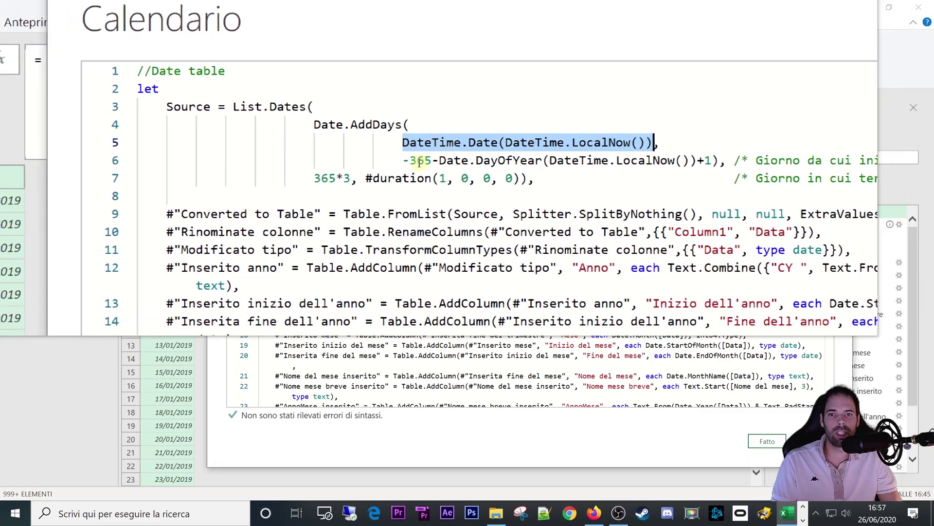
pyautogui.moveTo(414, 161); pyautogui.dragTo(682, 161)
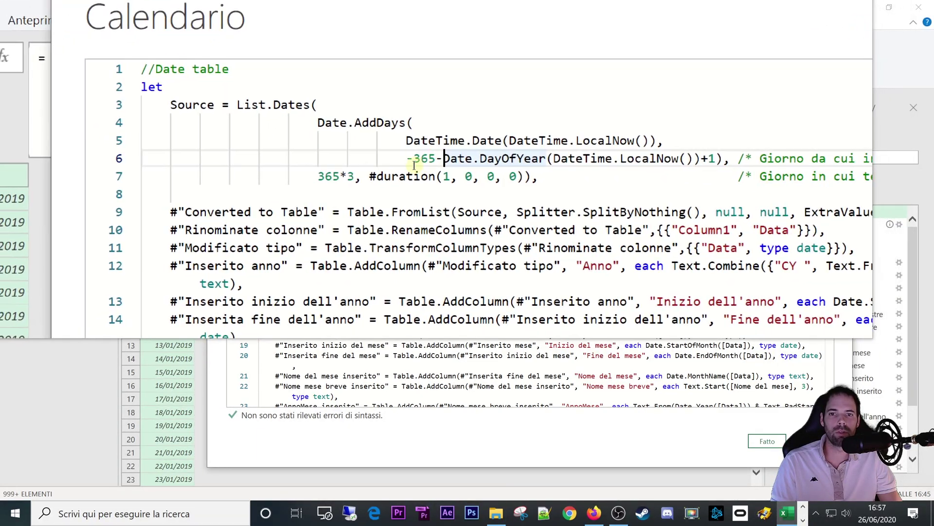
pyautogui.moveTo(325, 161); pyautogui.dragTo(580, 162)
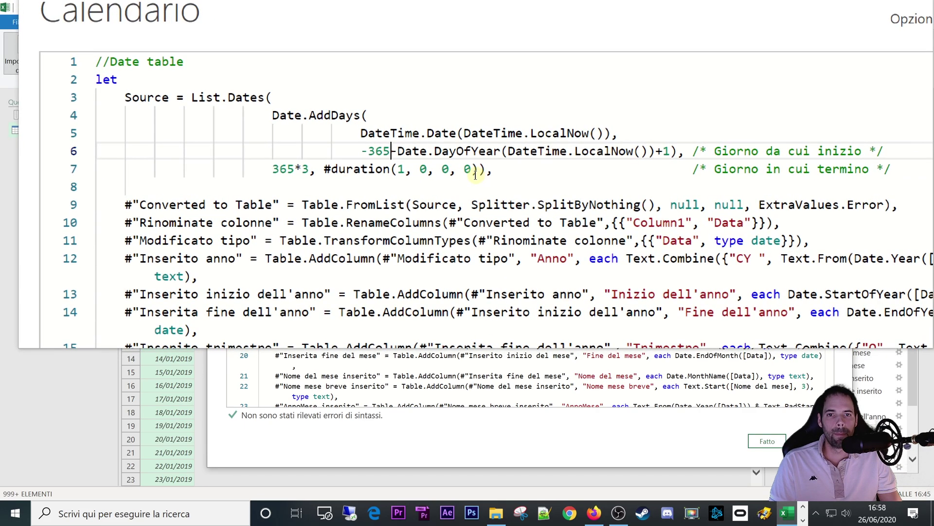
# Highlight the 365*3 day count and the #duration(1, 0, 0, 0) step on line 7.
pyautogui.click(525, 166)
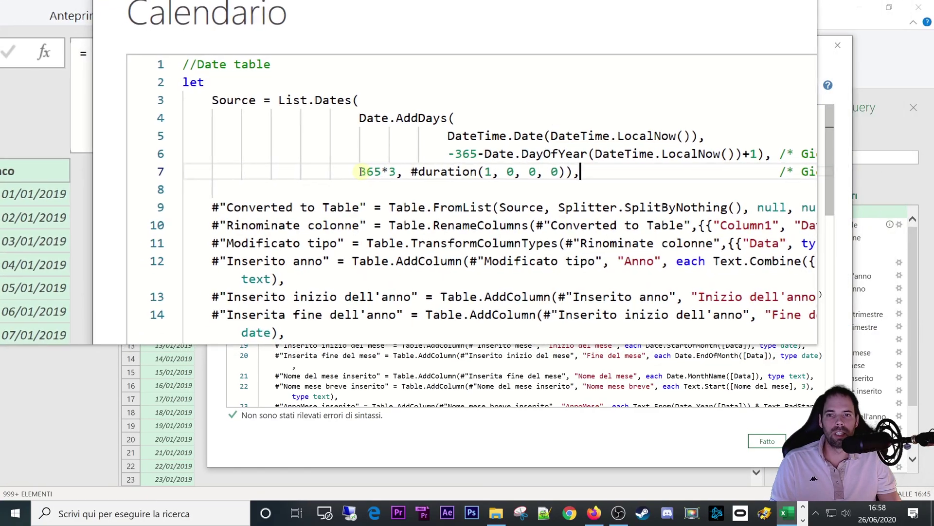
pyautogui.moveTo(353, 171); pyautogui.dragTo(380, 171)
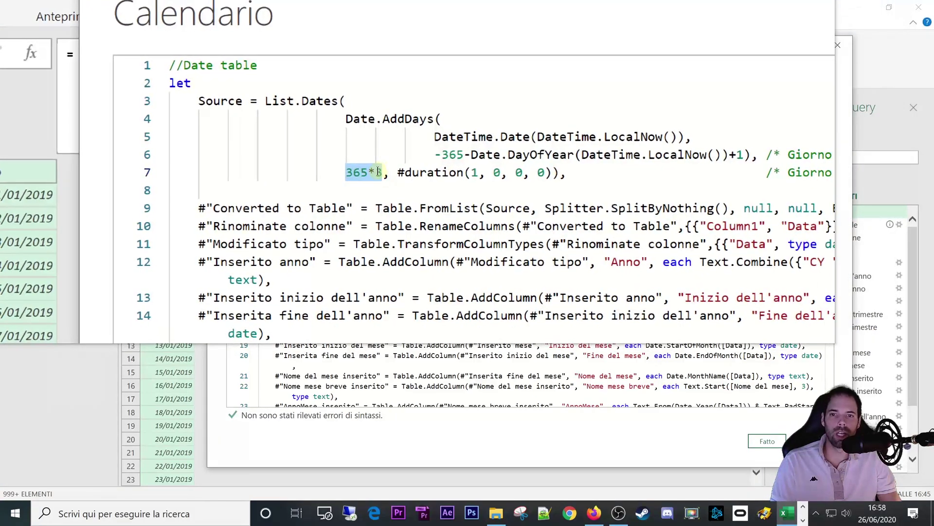
pyautogui.click(381, 173)
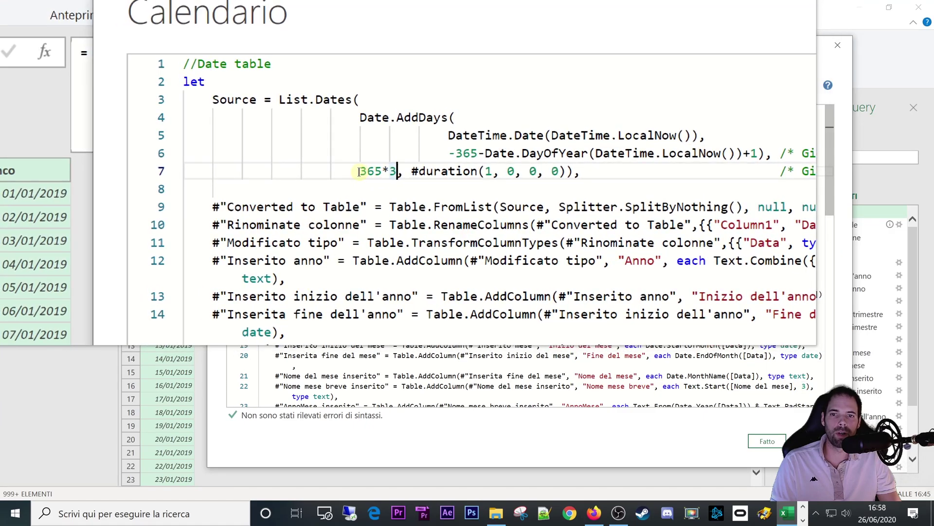
pyautogui.doubleClick(362, 171)
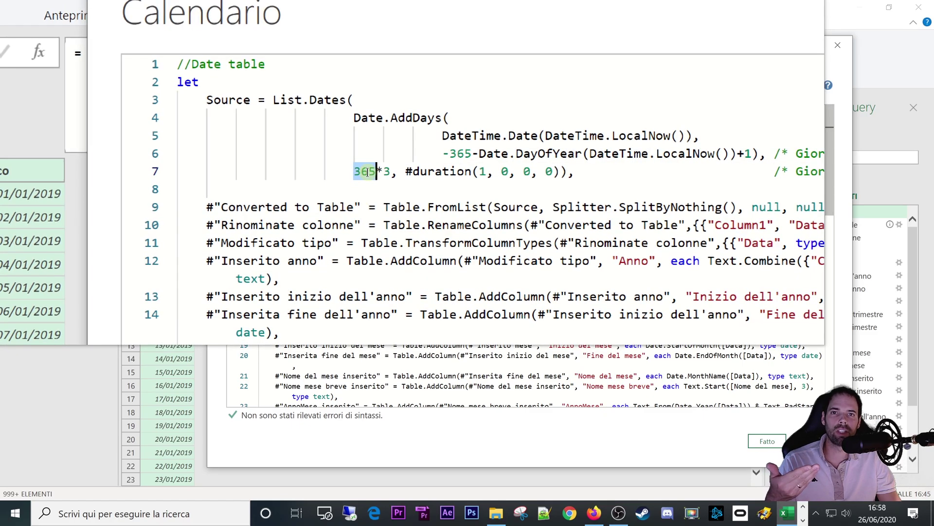
pyautogui.click(377, 172)
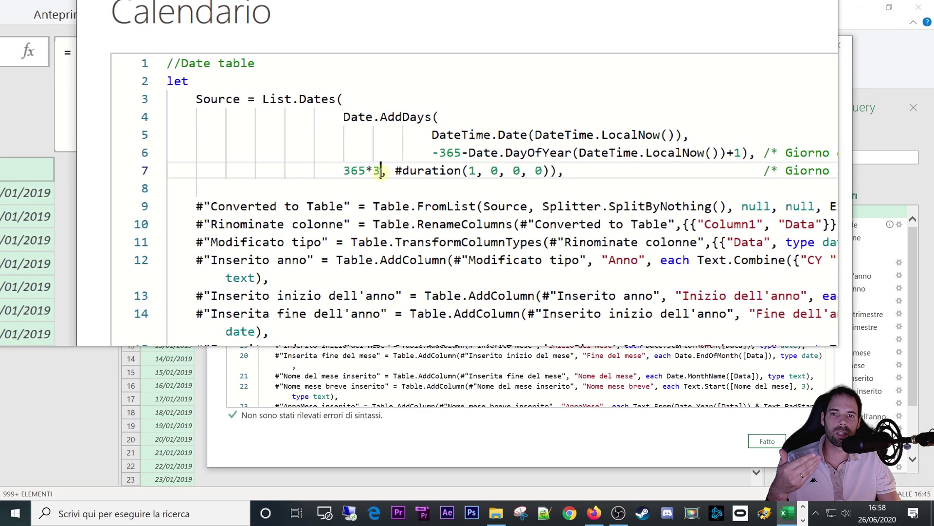
pyautogui.moveTo(381, 171); pyautogui.dragTo(343, 173)
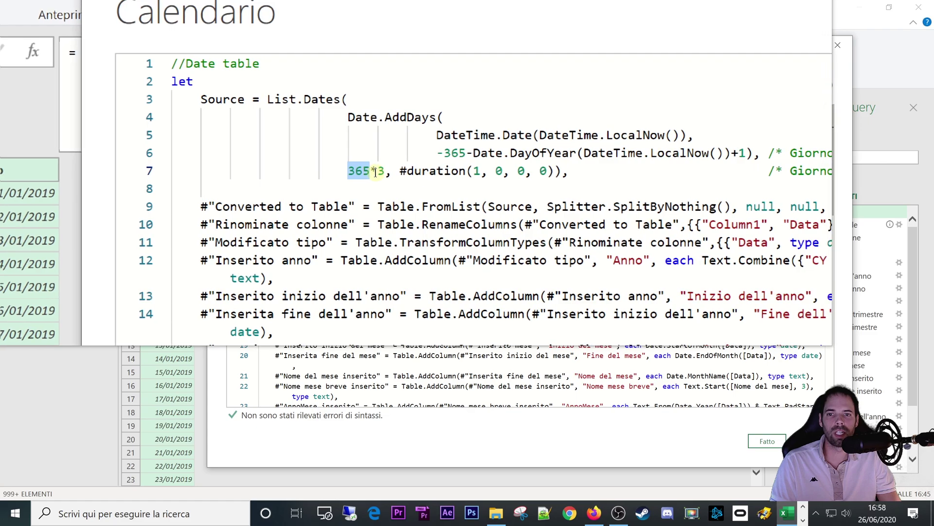
pyautogui.doubleClick(390, 171)
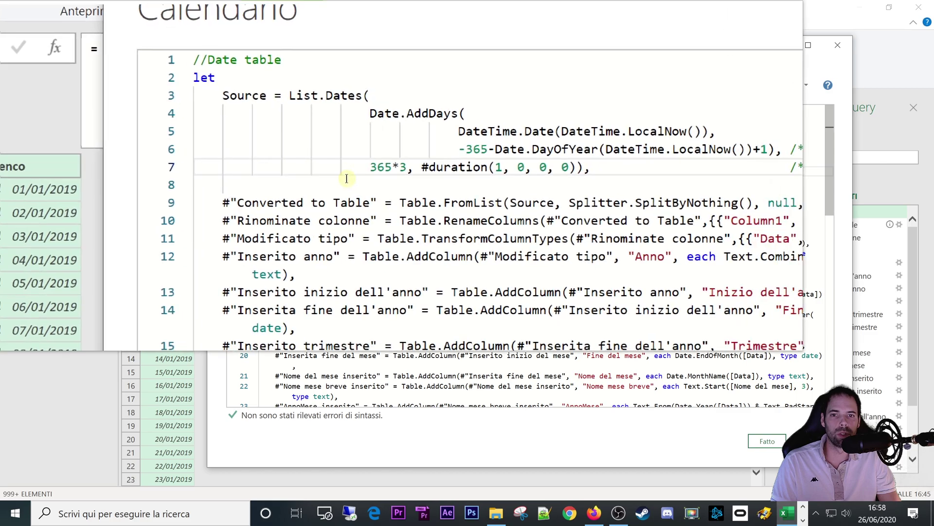
pyautogui.click(385, 173)
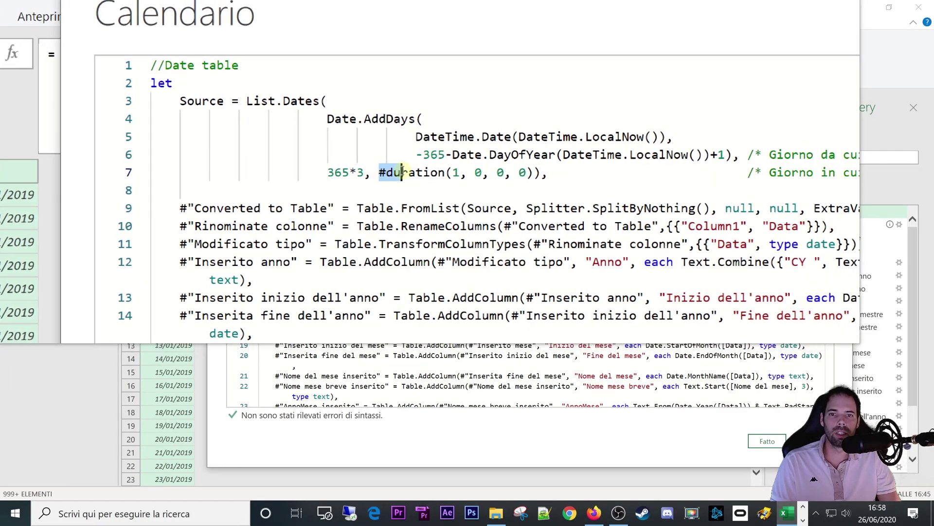
pyautogui.doubleClick(397, 170)
pyautogui.moveTo(435, 174); pyautogui.dragTo(462, 173)
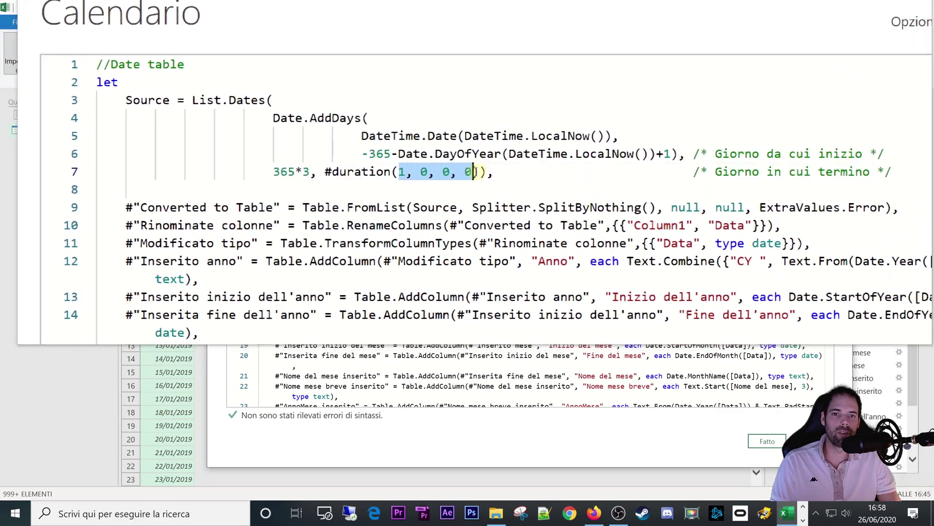
pyautogui.click(493, 174)
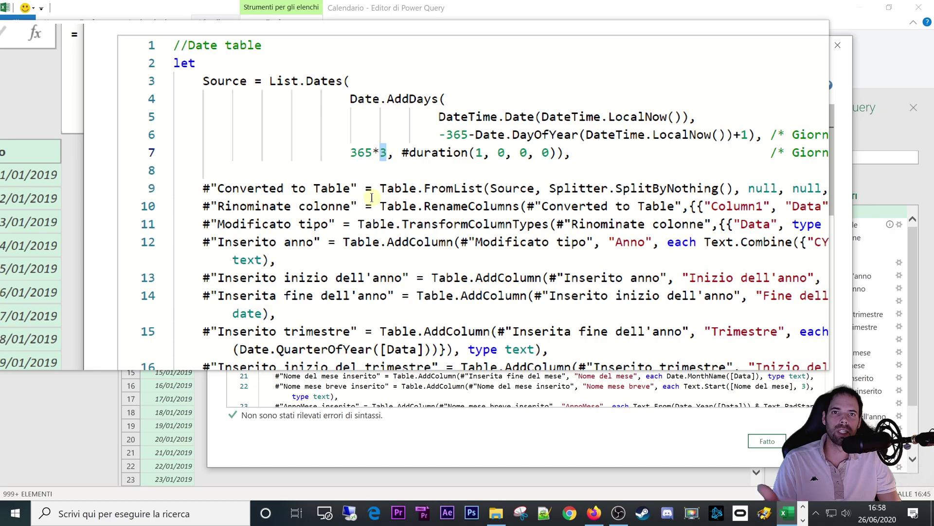
# Highlight the start offset -365-Date.DayOfYear(DateTime.LocalNow())+1 on line 6.
pyautogui.moveTo(413, 160); pyautogui.dragTo(728, 161)
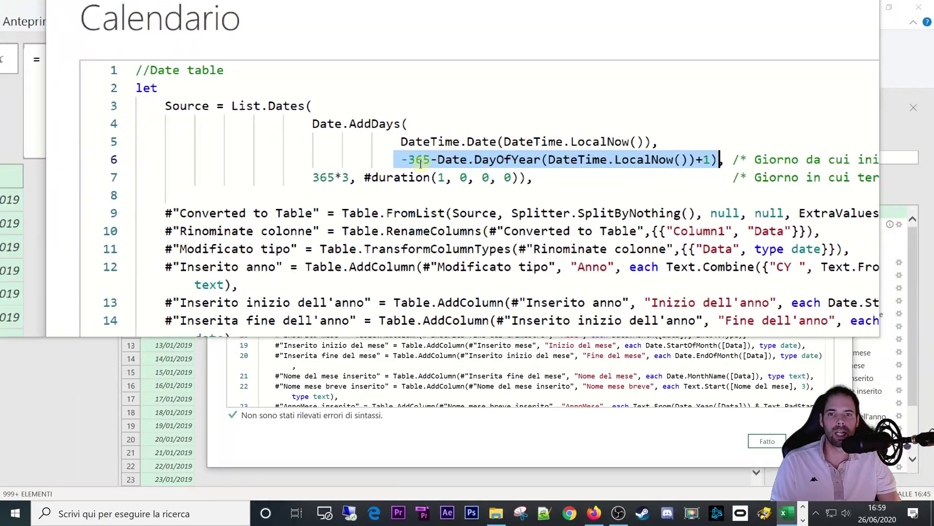
pyautogui.moveTo(406, 161); pyautogui.dragTo(428, 161)
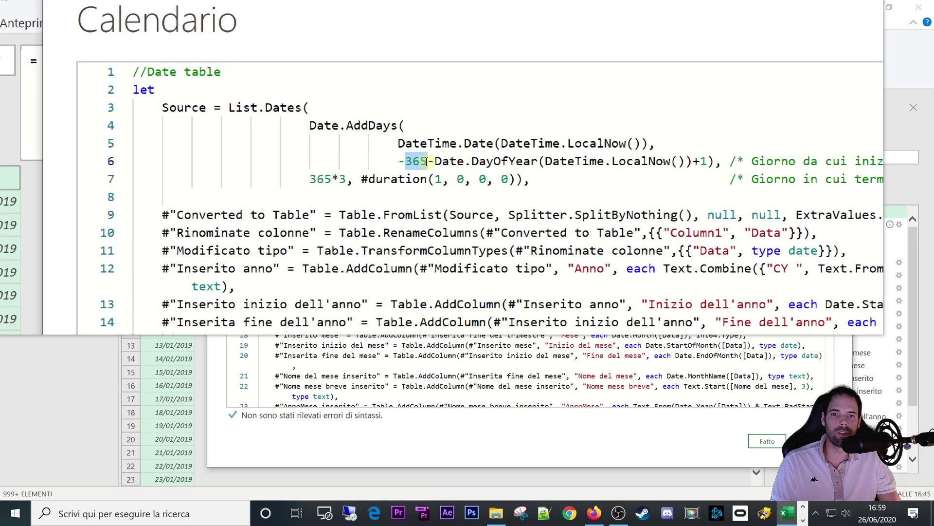
pyautogui.click(399, 161)
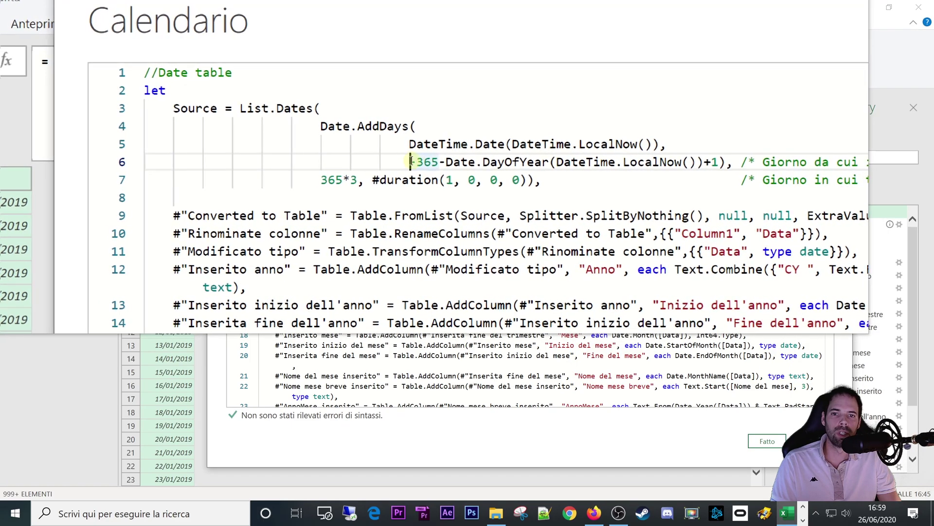
pyautogui.moveTo(410, 161); pyautogui.dragTo(580, 161)
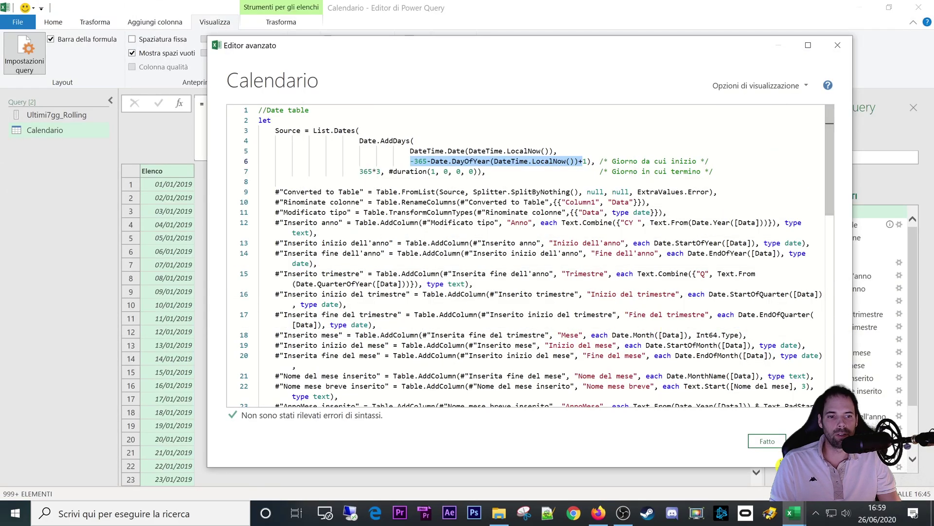
# Close the Advanced Editor and inspect the dates generated by Calendario's Source step.
pyautogui.click(773, 441)
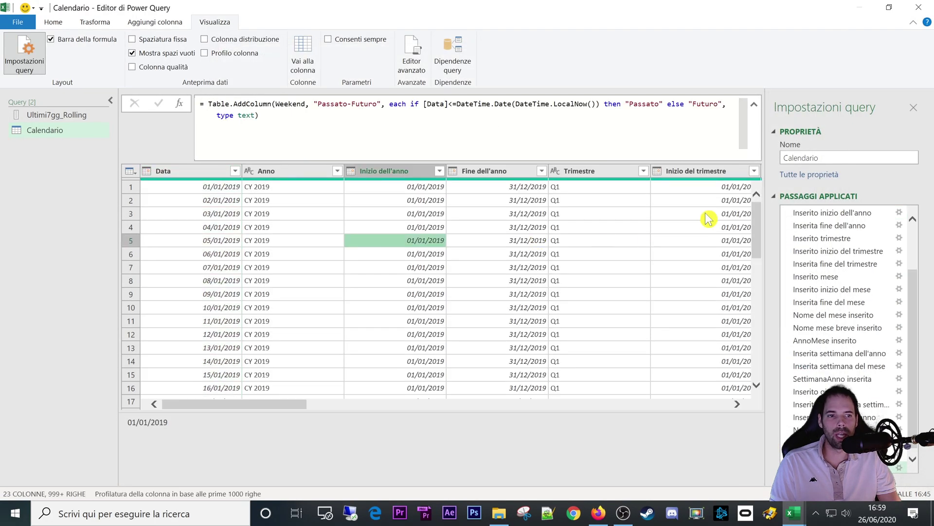
pyautogui.scroll(3, 856, 234)
pyautogui.click(832, 213)
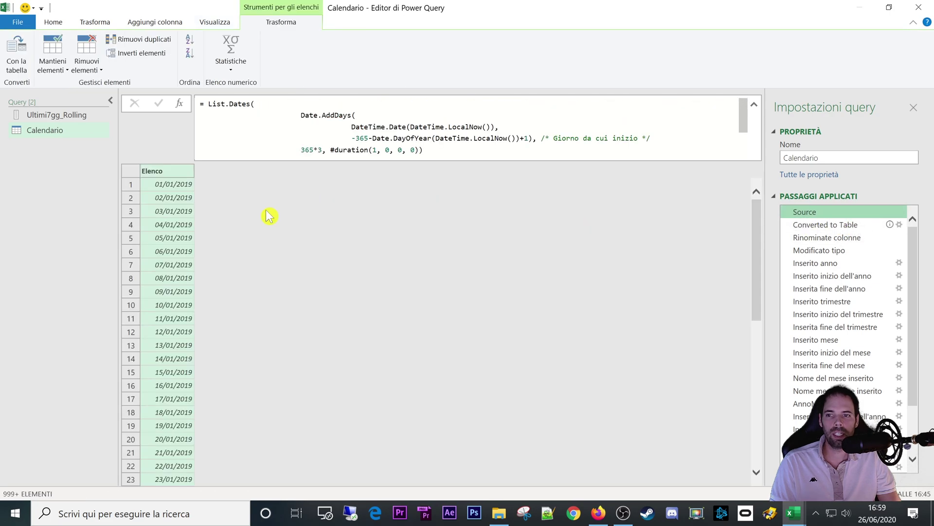
pyautogui.click(164, 190)
pyautogui.scroll(-5, 164, 214)
pyautogui.scroll(-6, 165, 224)
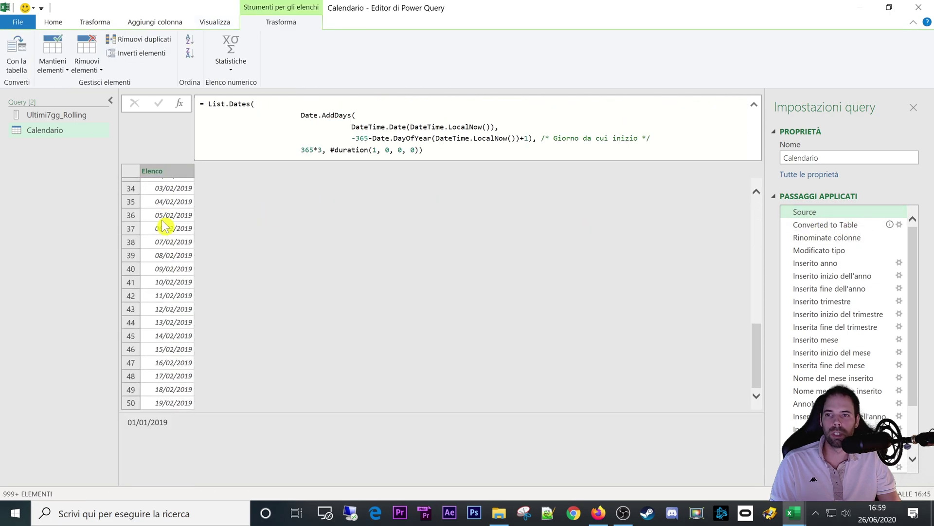
# Switch to Ultimi7gg_Rolling and back, then review the Source and Converted to Table steps.
pyautogui.click(47, 117)
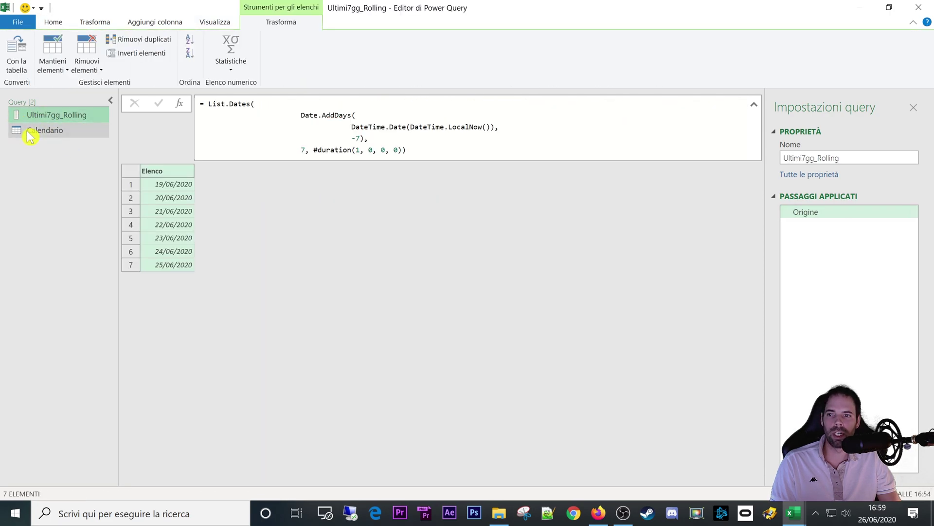
pyautogui.click(35, 137)
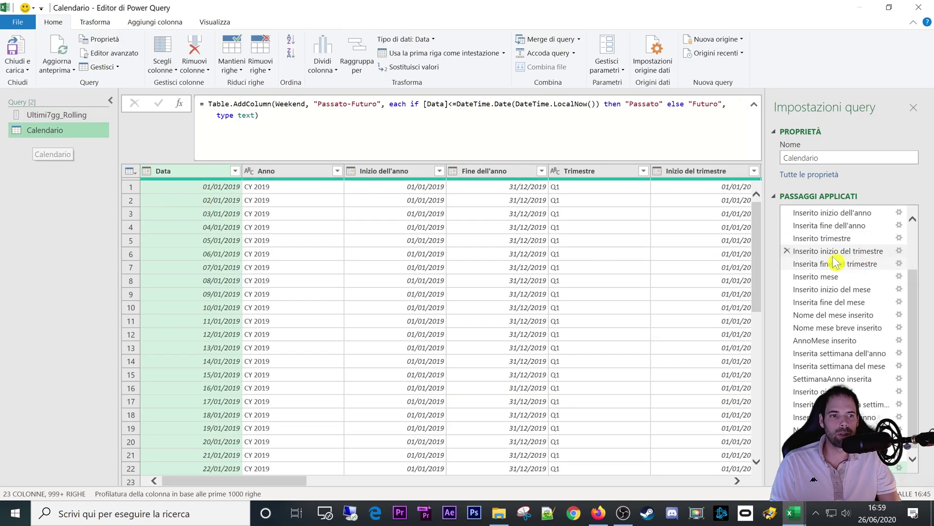
pyautogui.scroll(3, 832, 253)
pyautogui.click(820, 212)
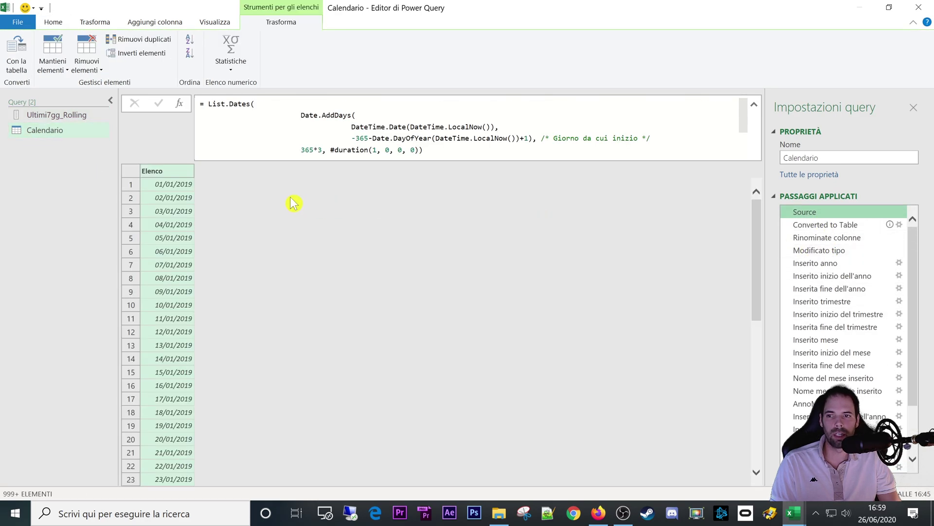
pyautogui.click(824, 225)
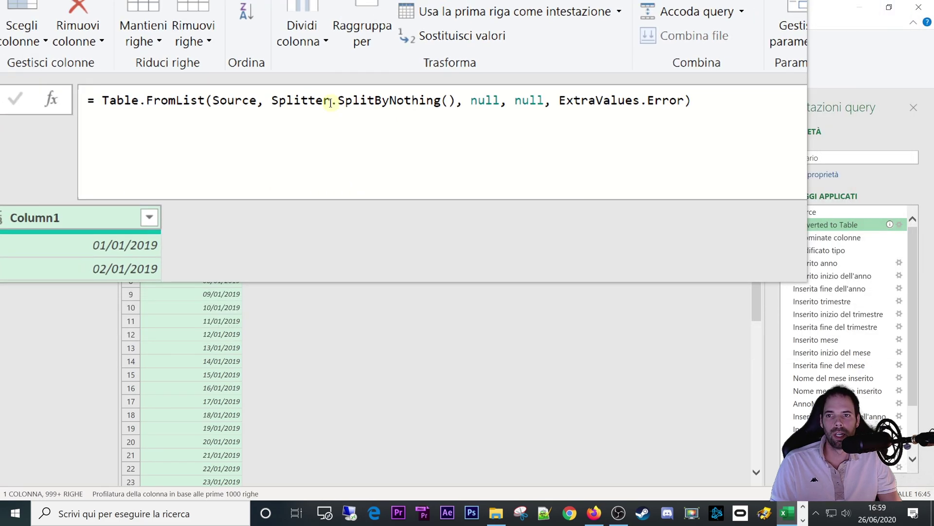
pyautogui.moveTo(212, 105); pyautogui.dragTo(541, 114)
pyautogui.doubleClick(341, 104)
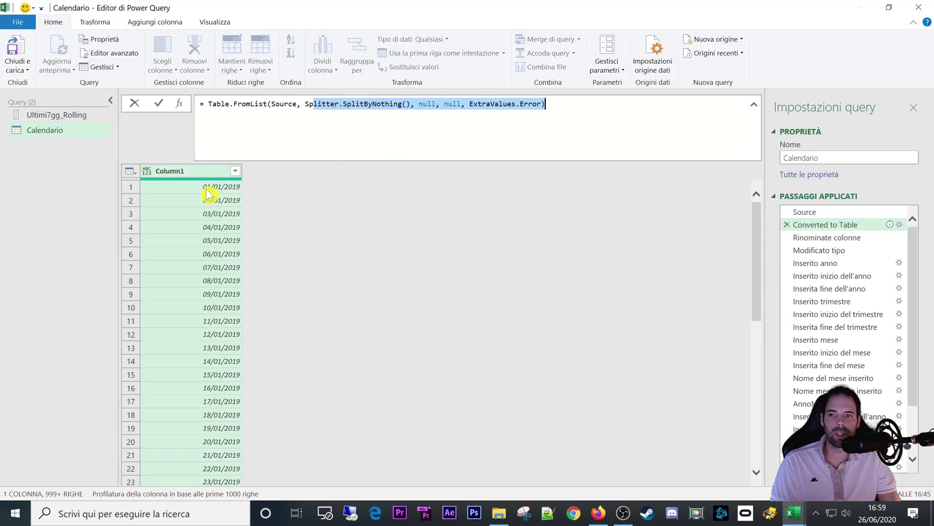
pyautogui.click(203, 184)
# Review the Rinominate colonne, Modificato tipo and Inserito anno steps and the date column options.
pyautogui.click(786, 238)
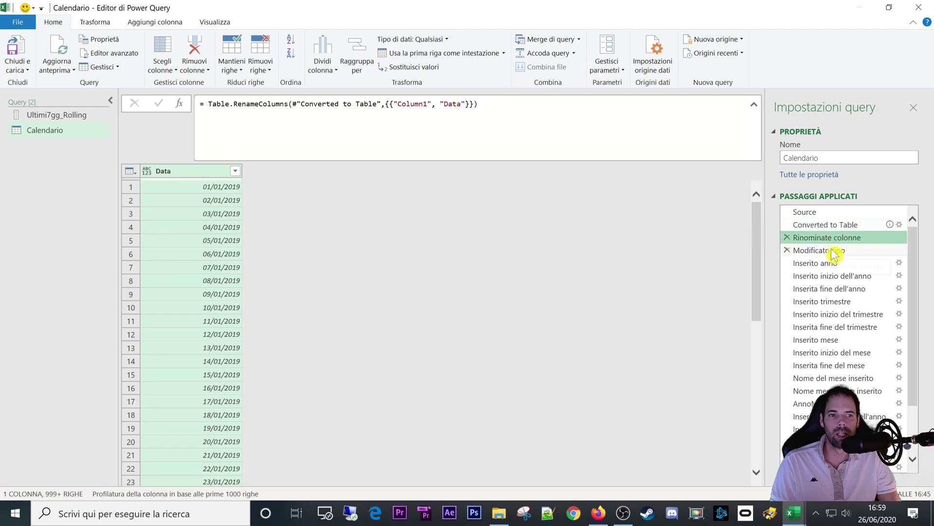
pyautogui.click(791, 250)
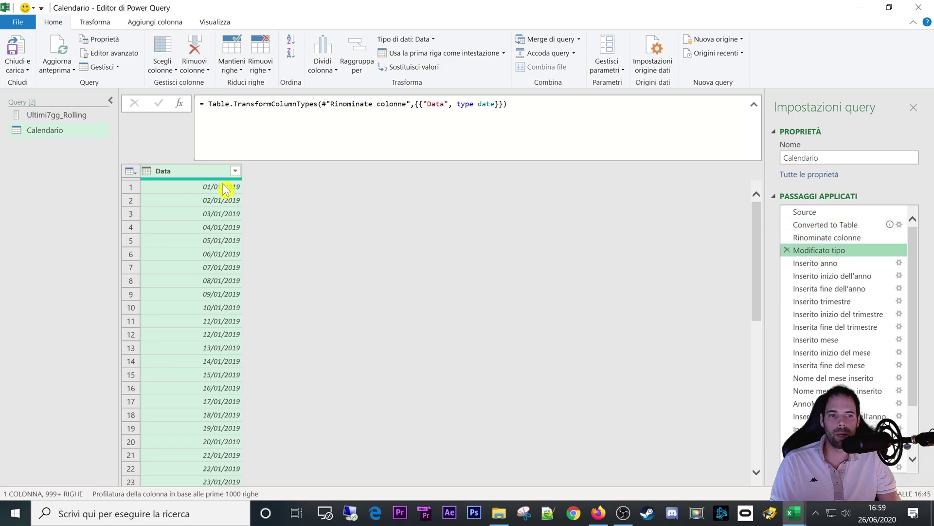
pyautogui.click(844, 264)
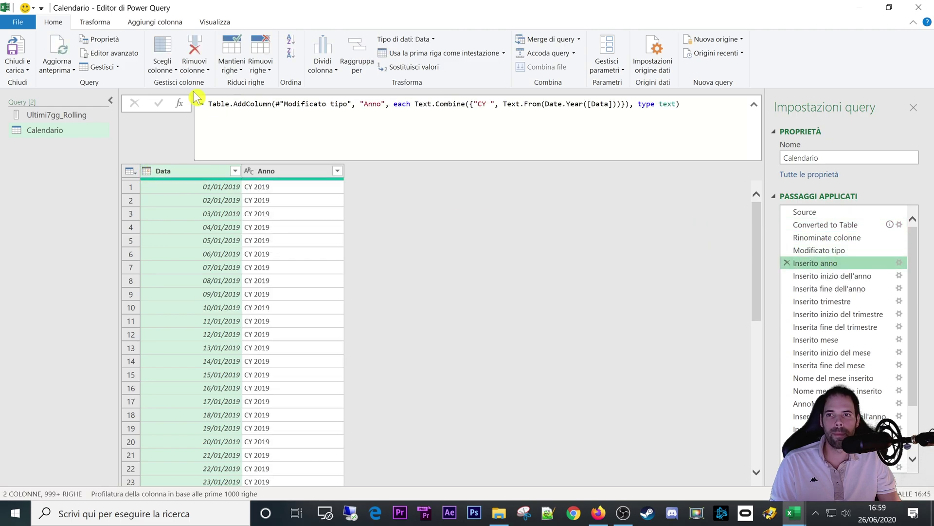
pyautogui.click(185, 24)
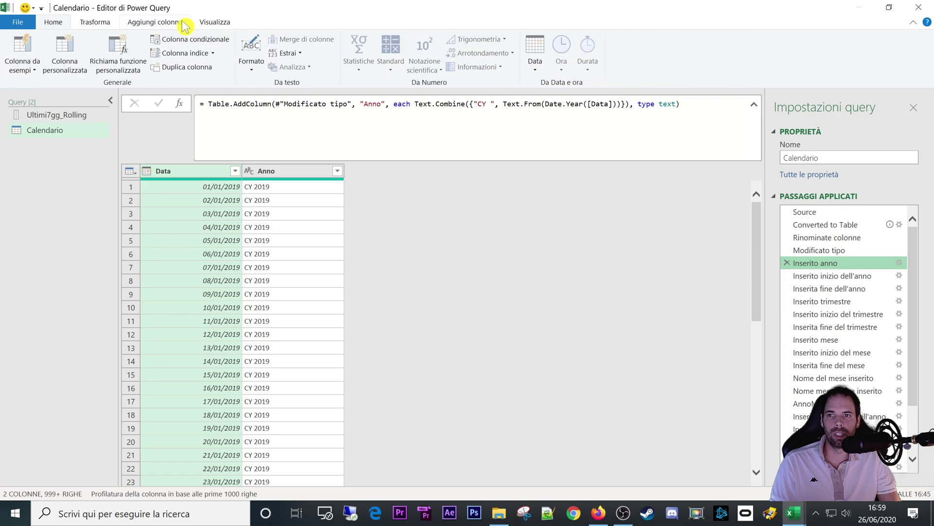
pyautogui.click(537, 67)
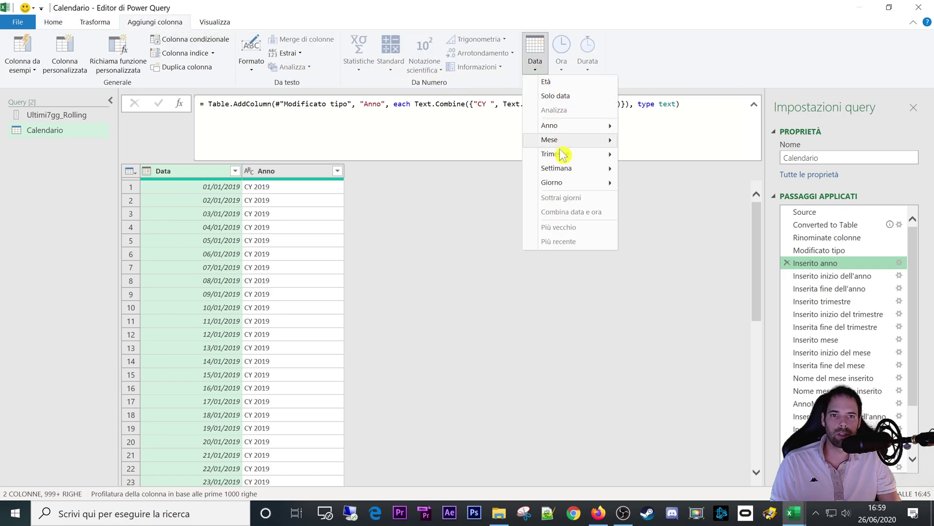
pyautogui.moveTo(557, 168)
pyautogui.click(654, 46)
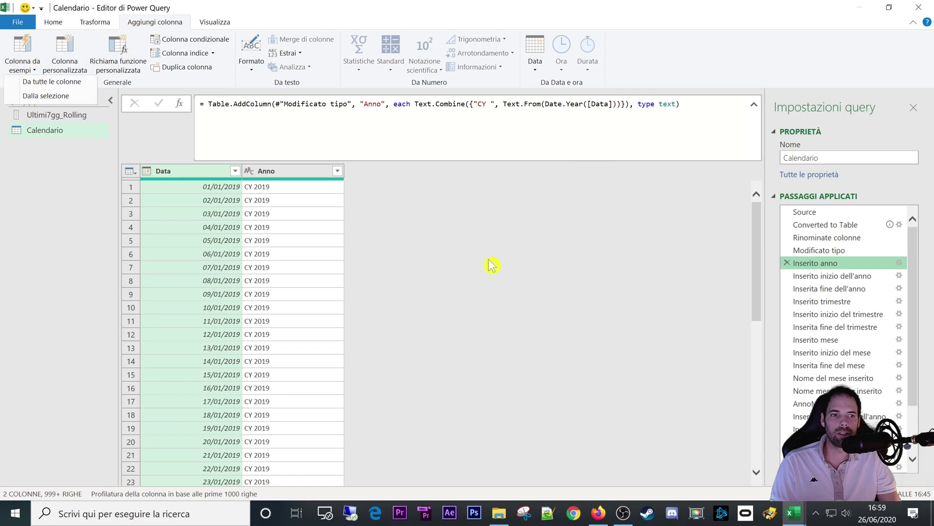
# Step through the start-of-year, quarter, month and end-of-month steps to the final 23-column step.
pyautogui.click(834, 275)
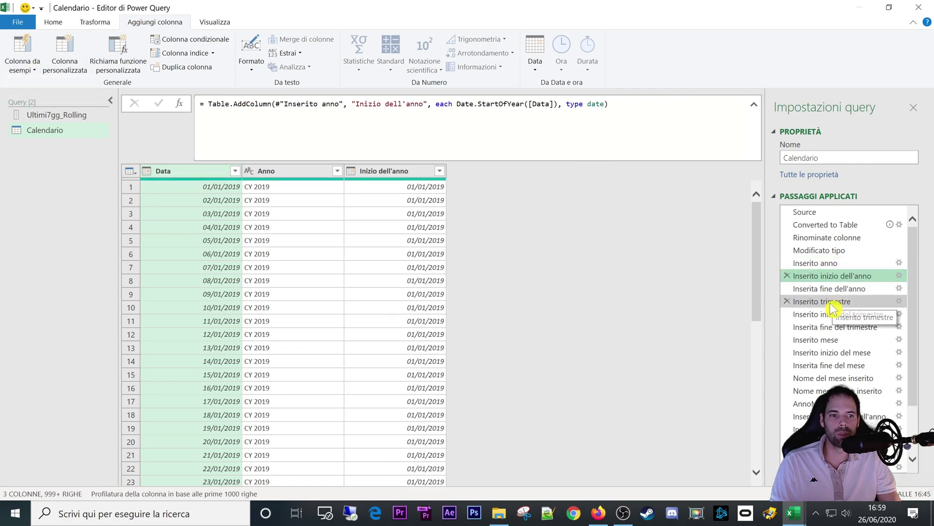
pyautogui.click(831, 302)
pyautogui.click(833, 340)
pyautogui.click(835, 372)
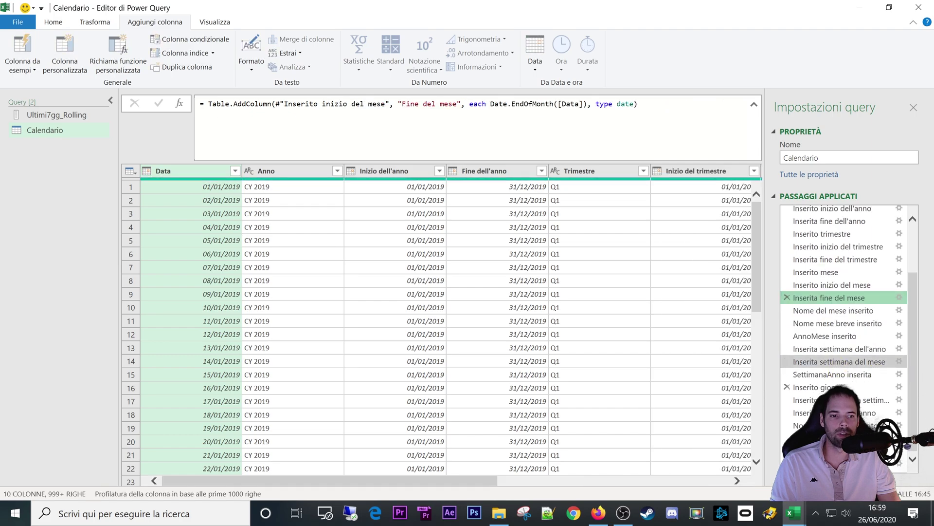
pyautogui.click(837, 463)
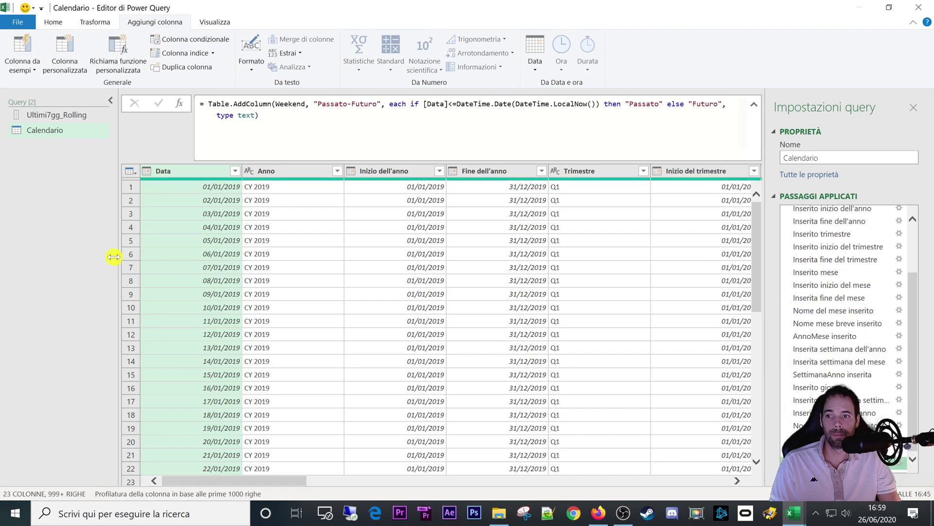
# Narrow the Queries pane and scroll across to the Weekend and Passato-Futuro columns.
pyautogui.moveTo(104, 258); pyautogui.dragTo(90, 258)
pyautogui.click(230, 335)
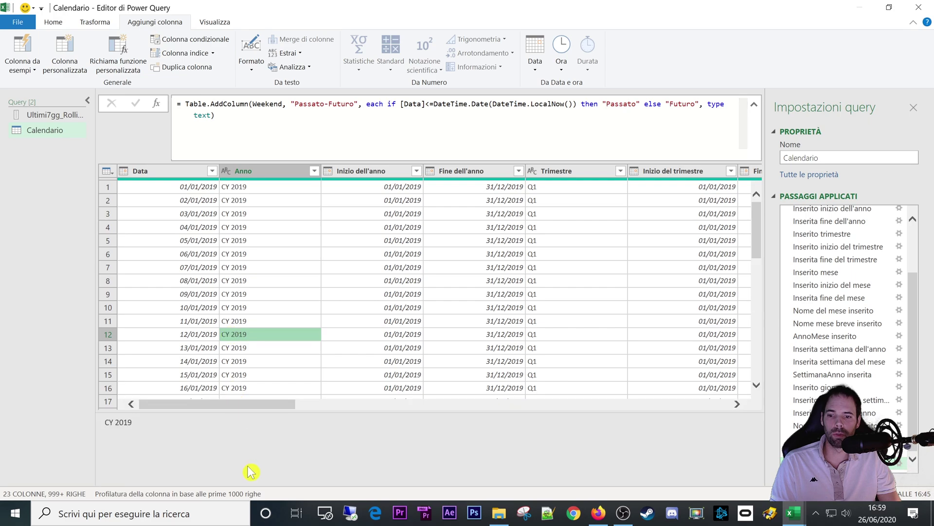
pyautogui.moveTo(237, 403)
pyautogui.mouseDown()
pyautogui.moveTo(448, 431)
pyautogui.moveTo(661, 427)
pyautogui.moveTo(592, 410)
pyautogui.moveTo(563, 417)
pyautogui.moveTo(139, 378)
pyautogui.mouseUp()
pyautogui.moveTo(236, 401); pyautogui.dragTo(358, 422)
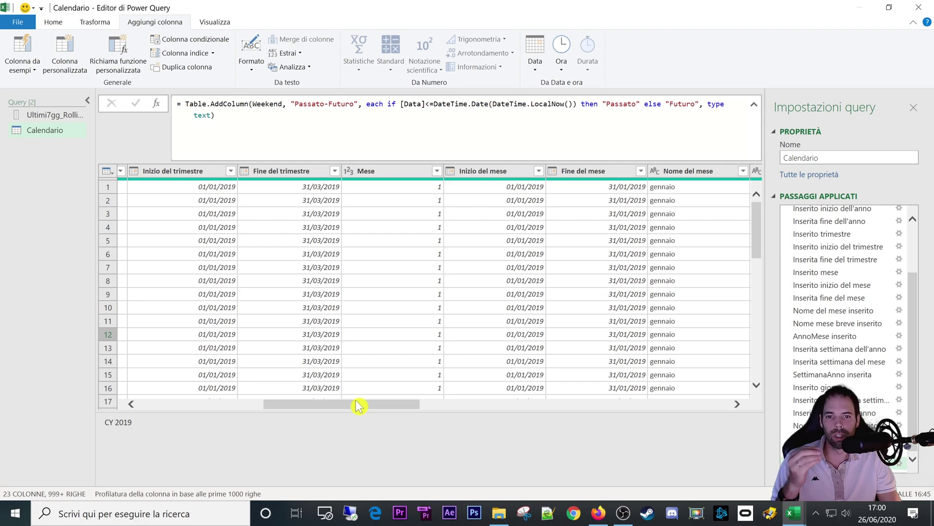
pyautogui.moveTo(351, 406)
pyautogui.mouseDown()
pyautogui.moveTo(478, 419)
pyautogui.moveTo(654, 410)
pyautogui.mouseUp()
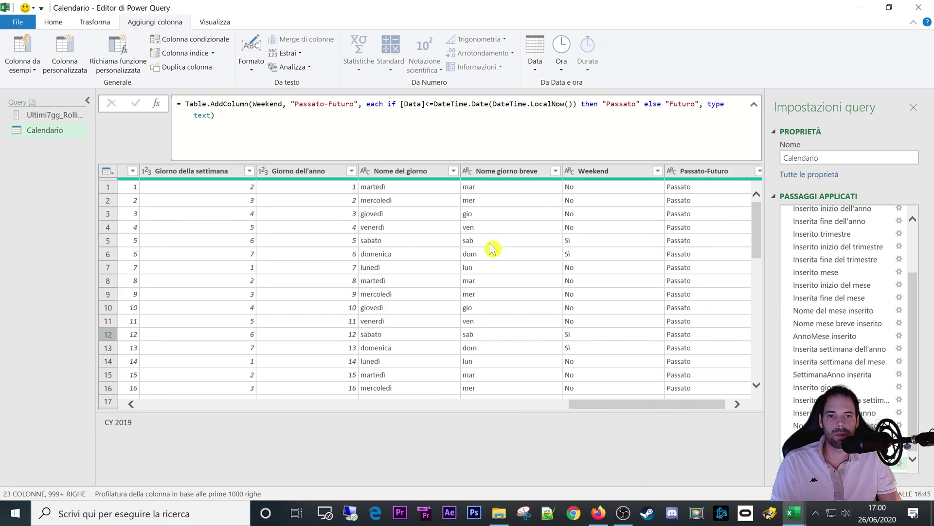
# Close and load the editor, return to cell A1, and open Calendario's context menu.
pyautogui.click(55, 22)
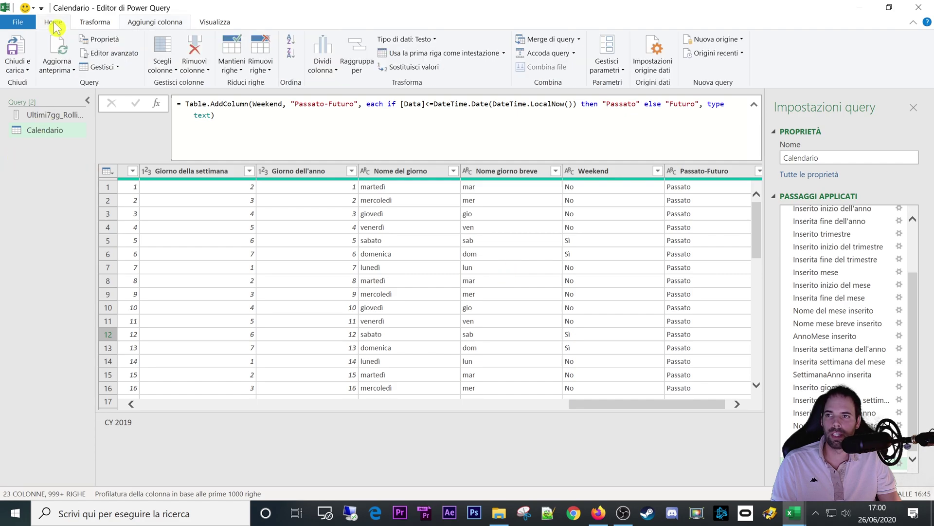
pyautogui.click(17, 54)
pyautogui.click(275, 251)
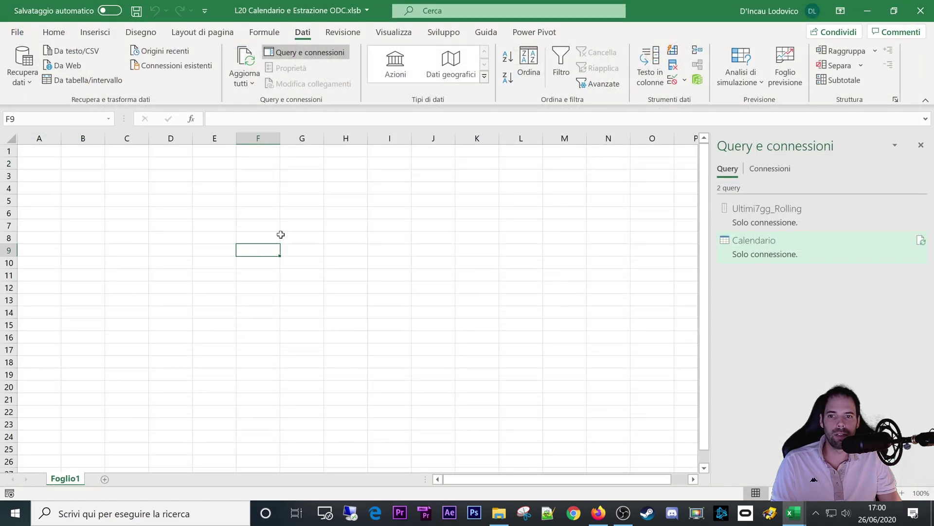
pyautogui.hotkey('ctrl', 'Home')
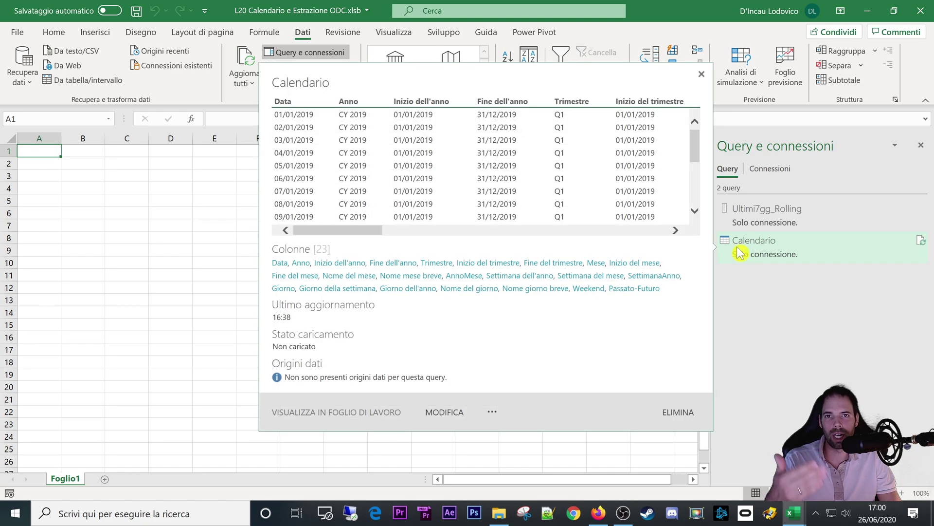
pyautogui.click(135, 202)
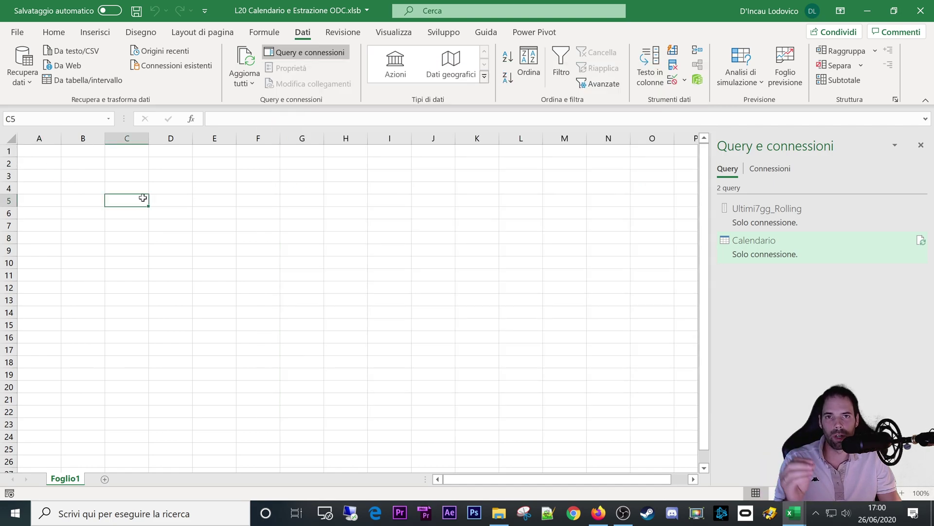
pyautogui.rightClick(768, 254)
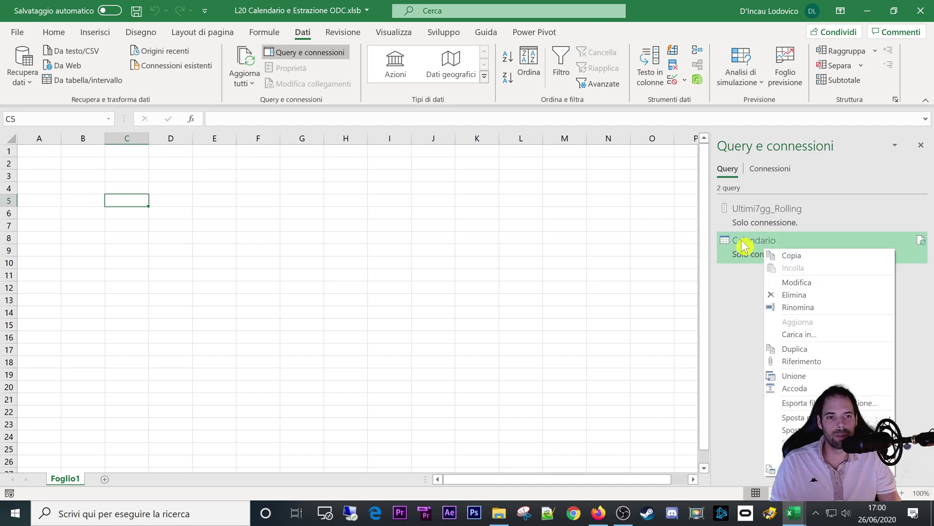
pyautogui.rightClick(744, 245)
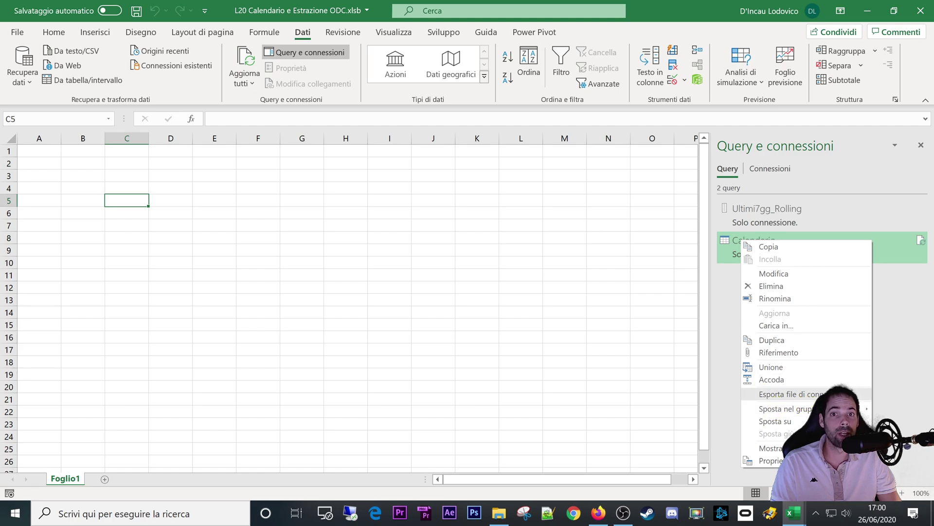
# Export Calendario's connection as Query - Calendario.odc into the Desktop's Corsi folder.
pyautogui.click(789, 394)
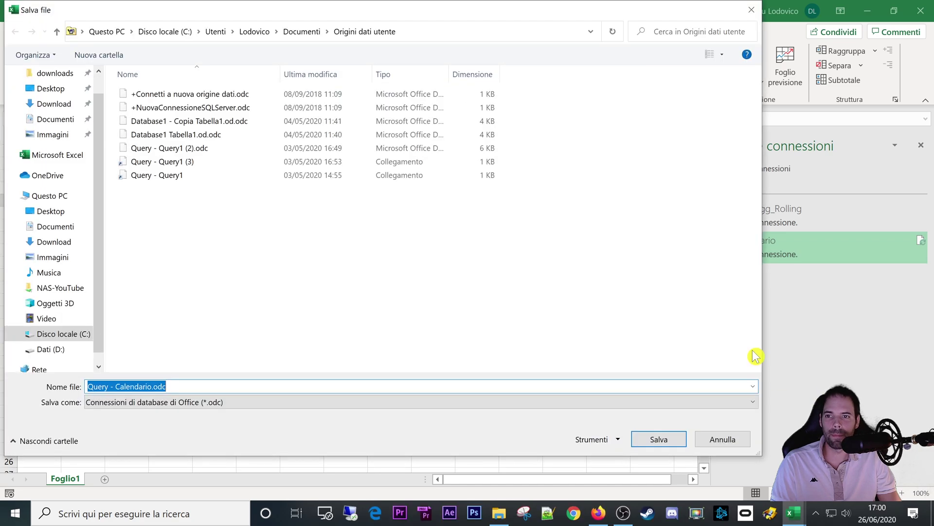
pyautogui.click(234, 263)
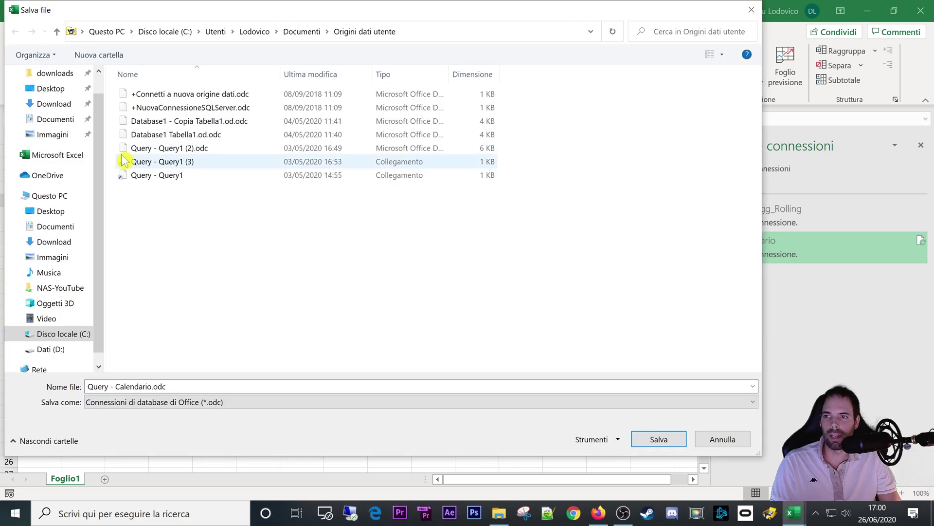
pyautogui.click(55, 96)
pyautogui.doubleClick(129, 107)
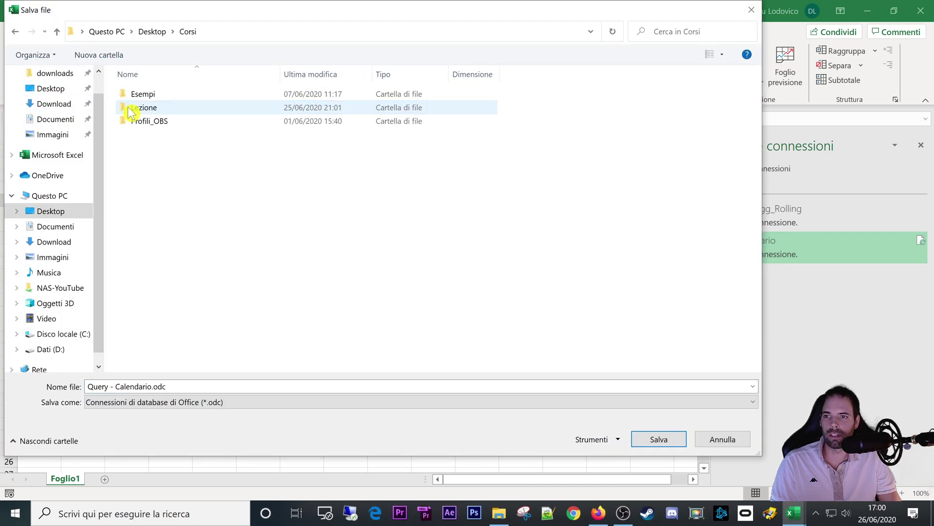
pyautogui.click(135, 386)
pyautogui.moveTo(88, 387); pyautogui.dragTo(162, 387)
pyautogui.click(154, 387)
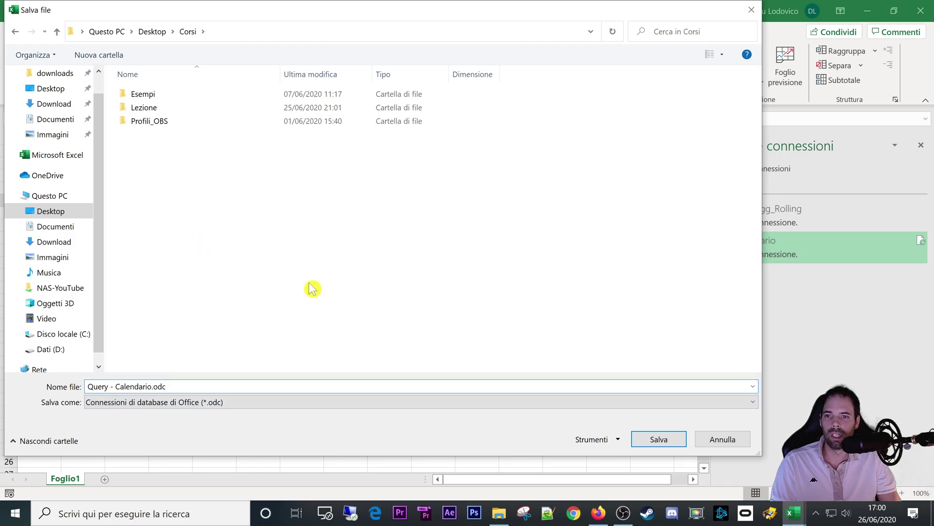
pyautogui.click(658, 446)
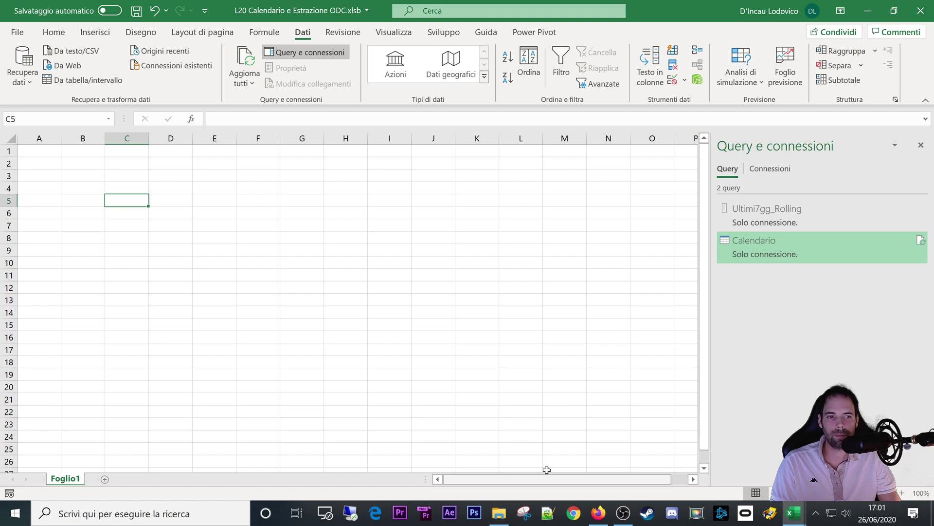
# Close L20 Calendario without saving and show Query e connessioni in Corsi_YouTube.
pyautogui.click(920, 11)
pyautogui.click(466, 278)
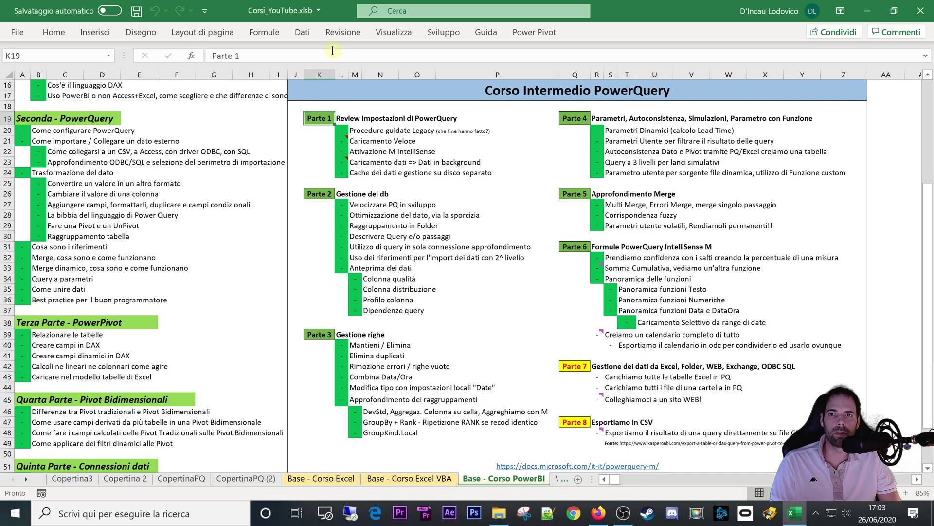
pyautogui.click(302, 32)
pyautogui.click(297, 57)
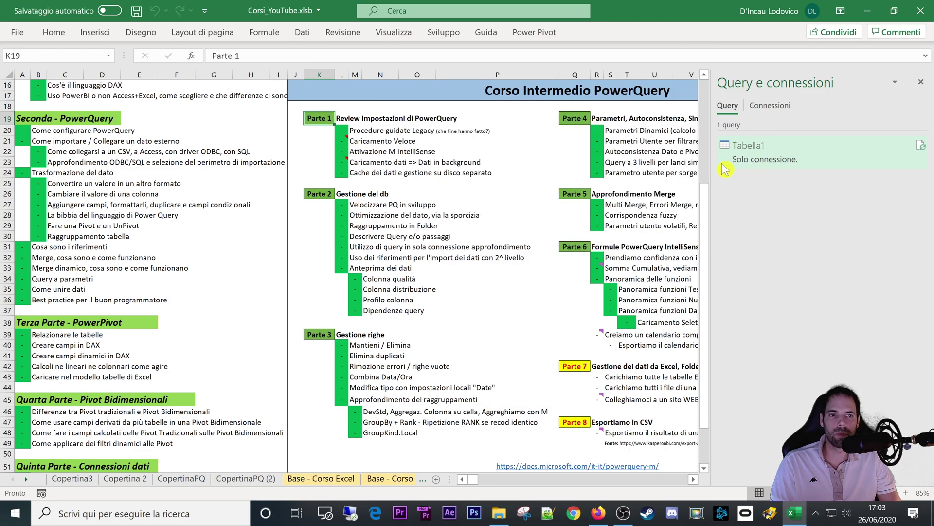
# Shrink and narrow the Excel window beside the browser with the Dati commands shown.
pyautogui.click(302, 32)
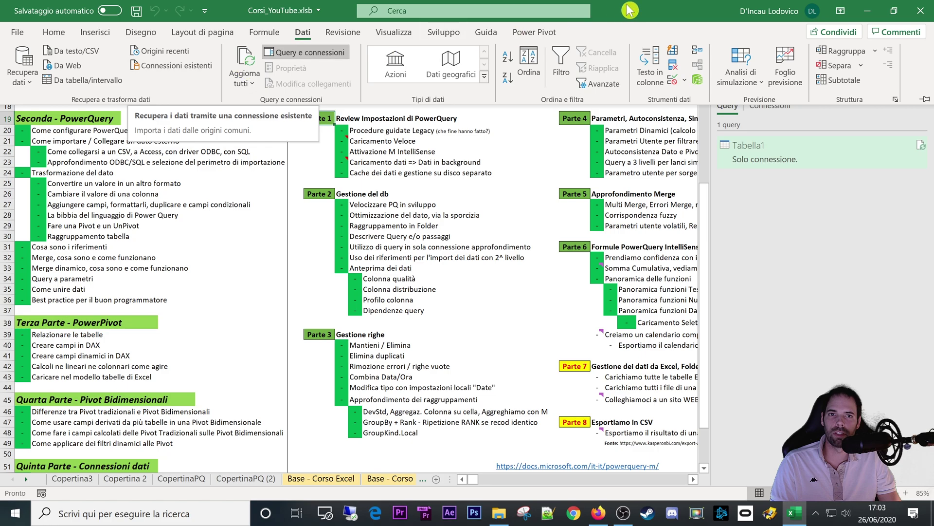
pyautogui.moveTo(628, 10); pyautogui.dragTo(536, 63)
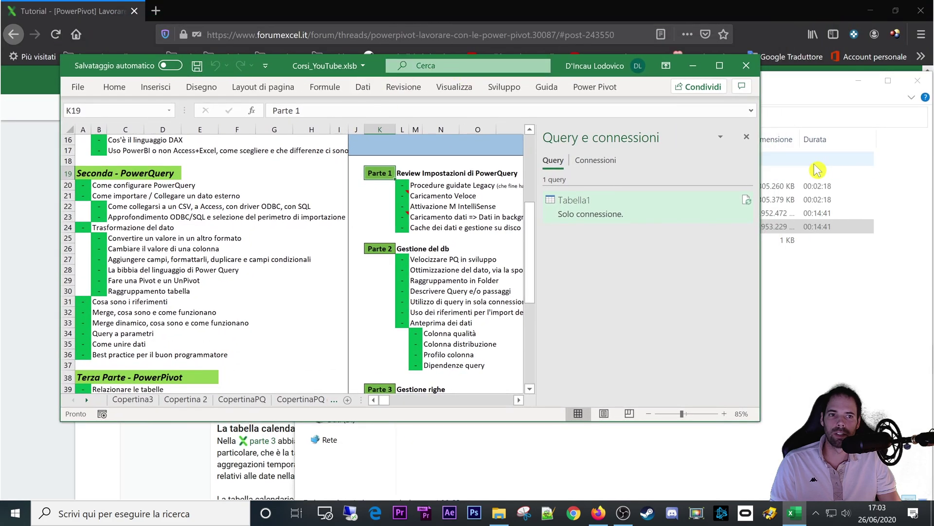
pyautogui.moveTo(761, 175); pyautogui.dragTo(660, 176)
pyautogui.click(359, 87)
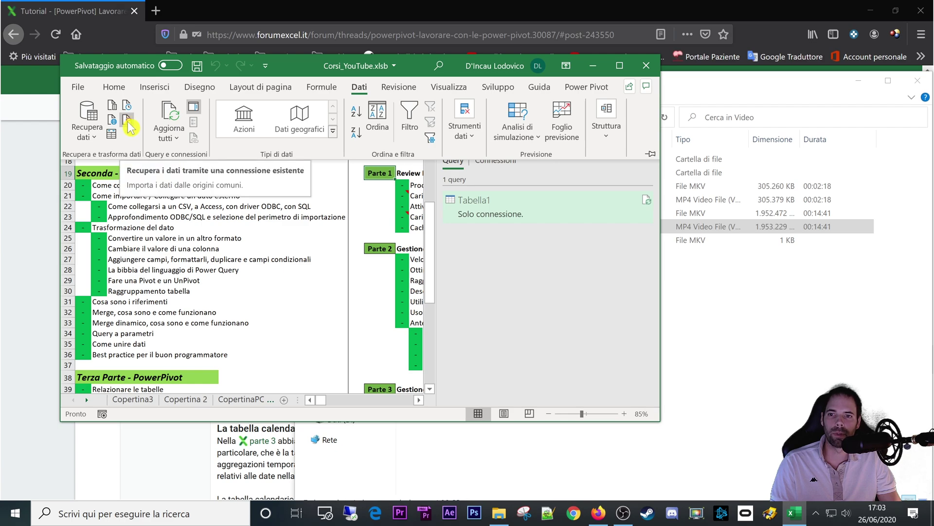
# Look through the existing connections, selecting Query - Calendario and Query - Tabella1.
pyautogui.click(128, 119)
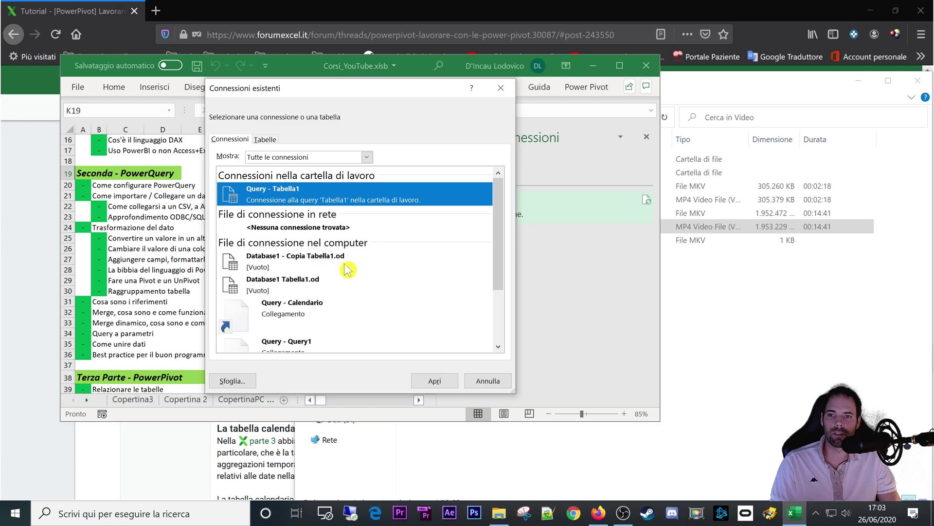
pyautogui.scroll(-2, 303, 260)
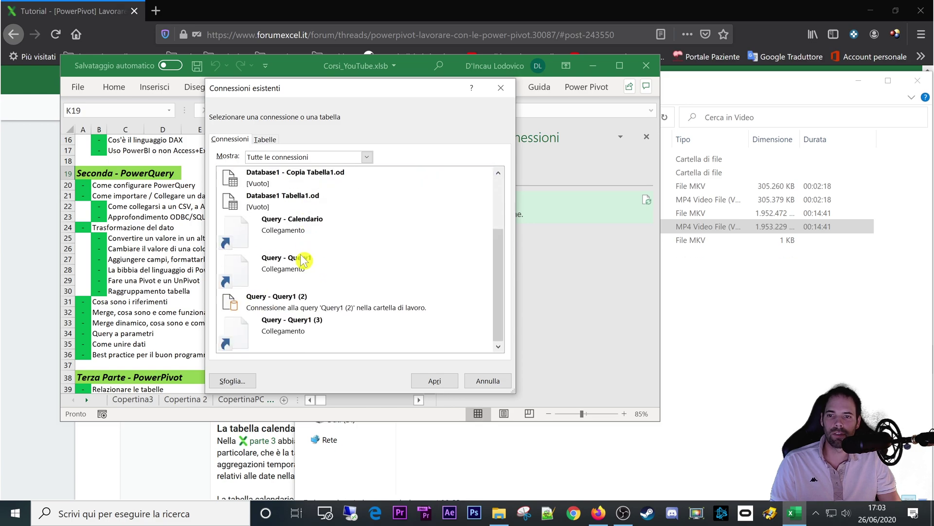
pyautogui.click(298, 234)
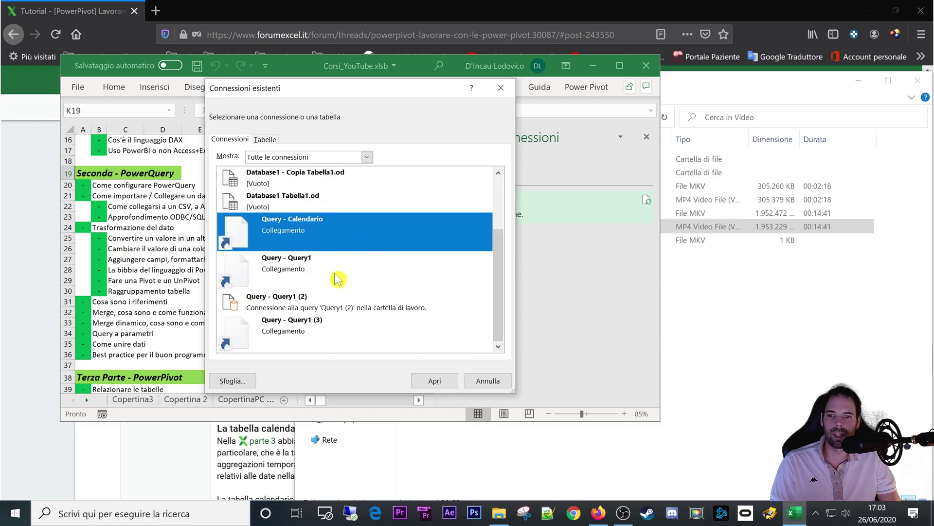
pyautogui.scroll(2, 335, 287)
pyautogui.click(308, 262)
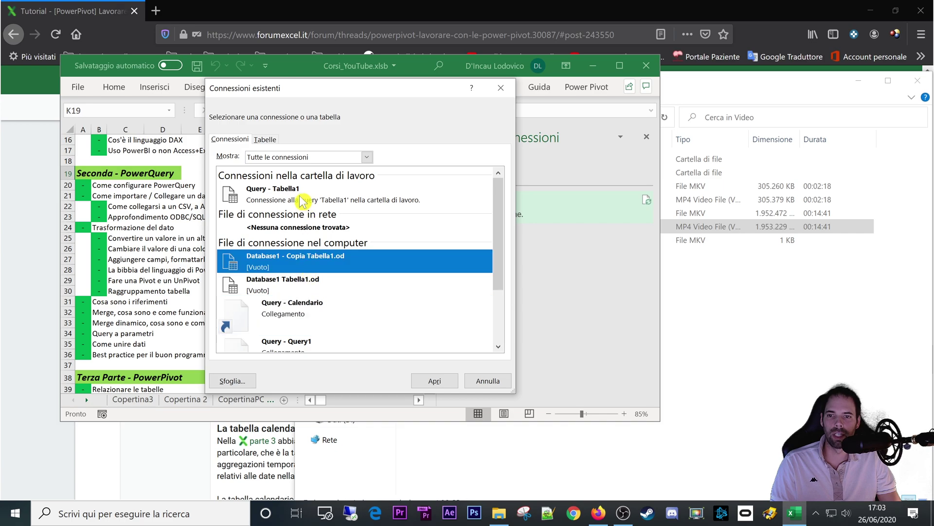
pyautogui.click(305, 196)
# Browse to Desktop > Corsi and select the Query - Calendario.odc file.
pyautogui.click(228, 381)
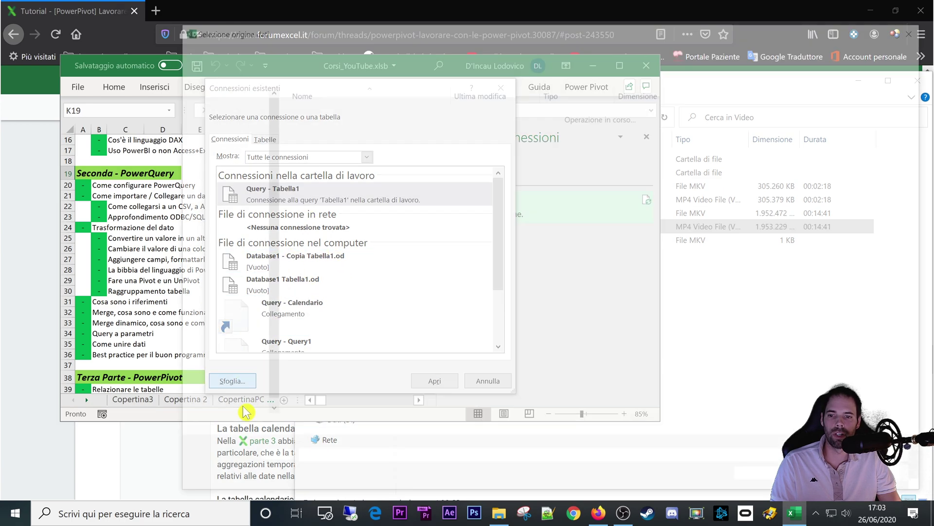
pyautogui.click(215, 134)
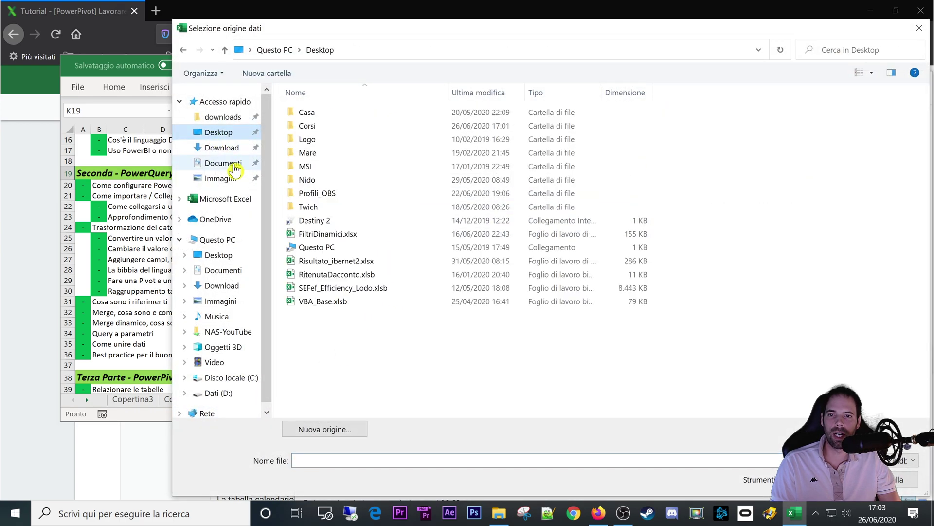
pyautogui.doubleClick(309, 126)
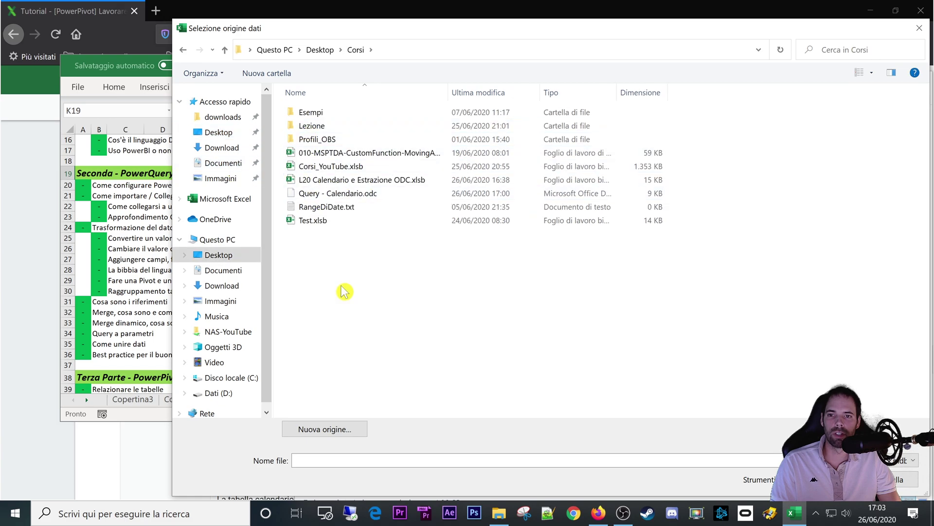
pyautogui.click(331, 195)
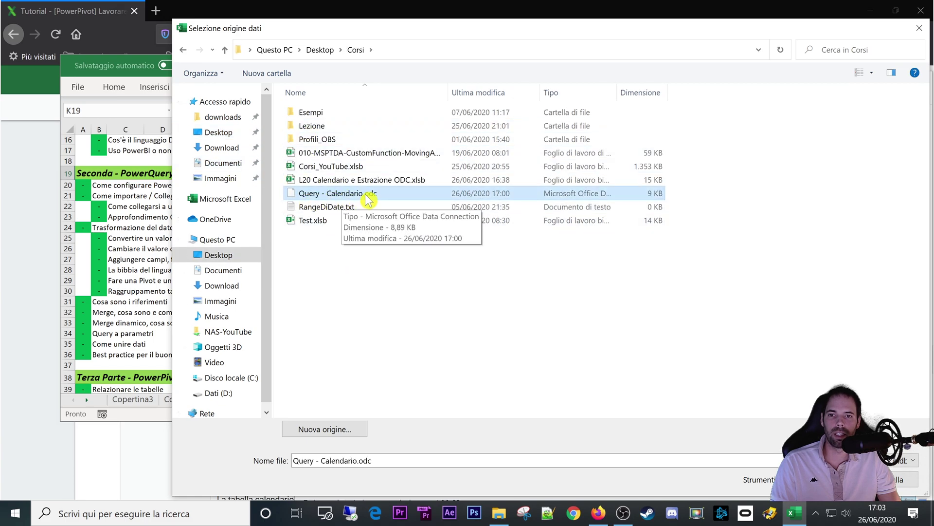
# Import the Calendario connection file into Corsi_YouTube.xlsb as a connection-only query, then maximize Excel.
pyautogui.press('Return')
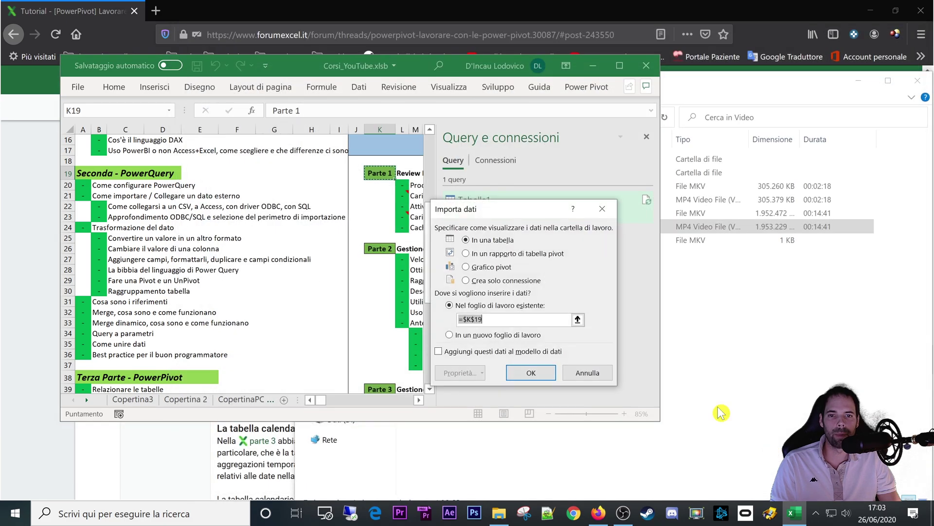
pyautogui.moveTo(322, 175)
pyautogui.mouseDown()
pyautogui.moveTo(267, 146)
pyautogui.moveTo(275, 146)
pyautogui.moveTo(246, 142)
pyautogui.moveTo(258, 136)
pyautogui.mouseUp()
pyautogui.click(250, 207)
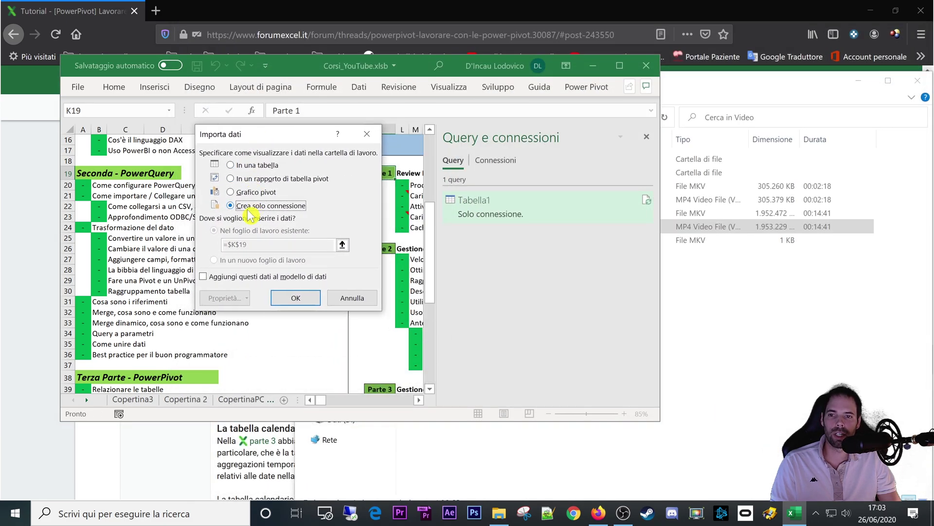
pyautogui.click(294, 299)
pyautogui.doubleClick(306, 65)
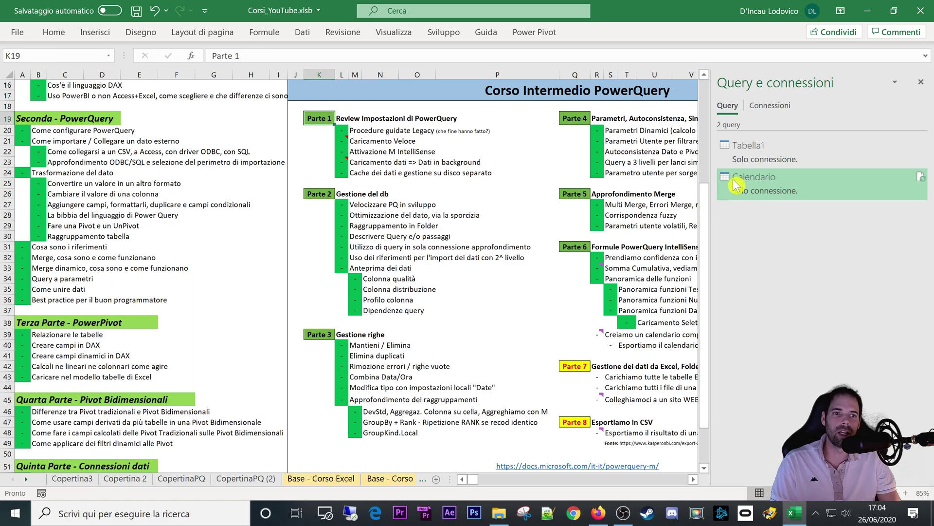
pyautogui.click(302, 32)
# Launch the Power Query Editor from Get Data and display the Calendario query.
pyautogui.click(19, 81)
pyautogui.click(82, 314)
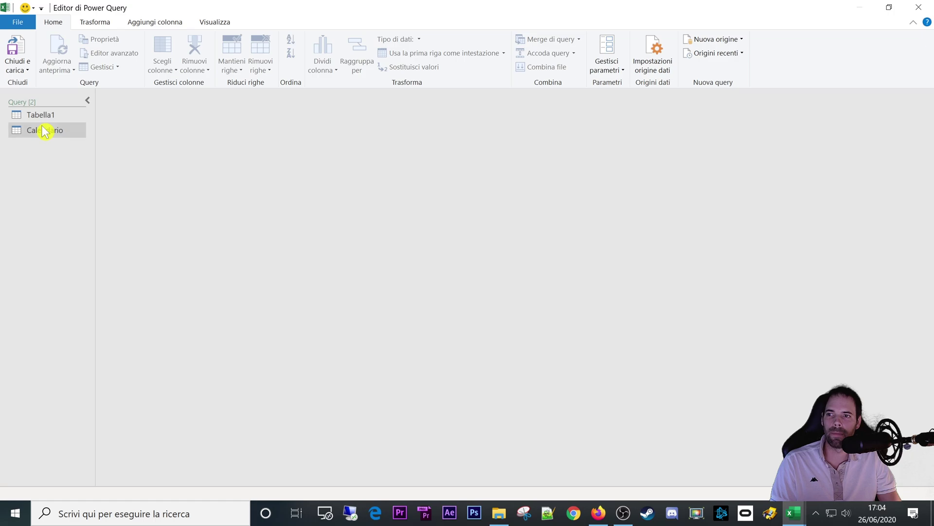
pyautogui.click(45, 130)
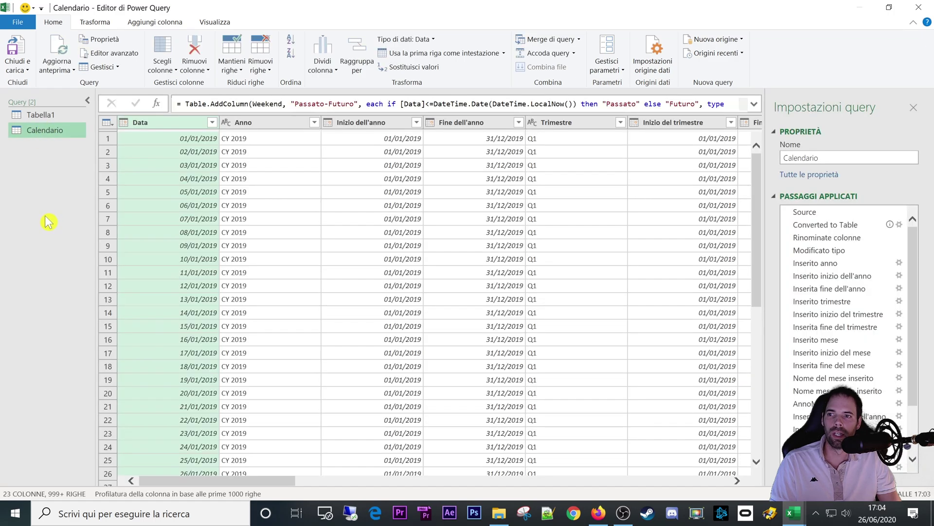
pyautogui.moveTo(911, 251); pyautogui.dragTo(912, 343)
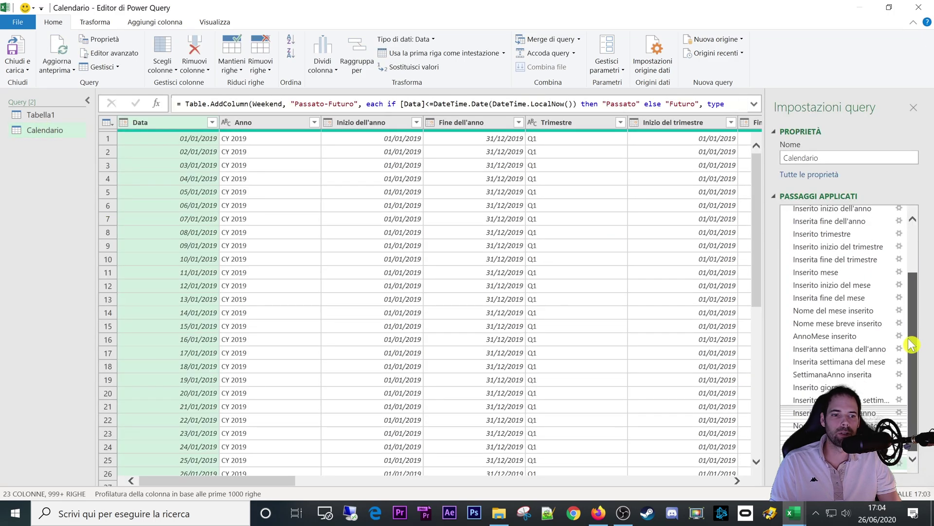
pyautogui.scroll(2, 912, 344)
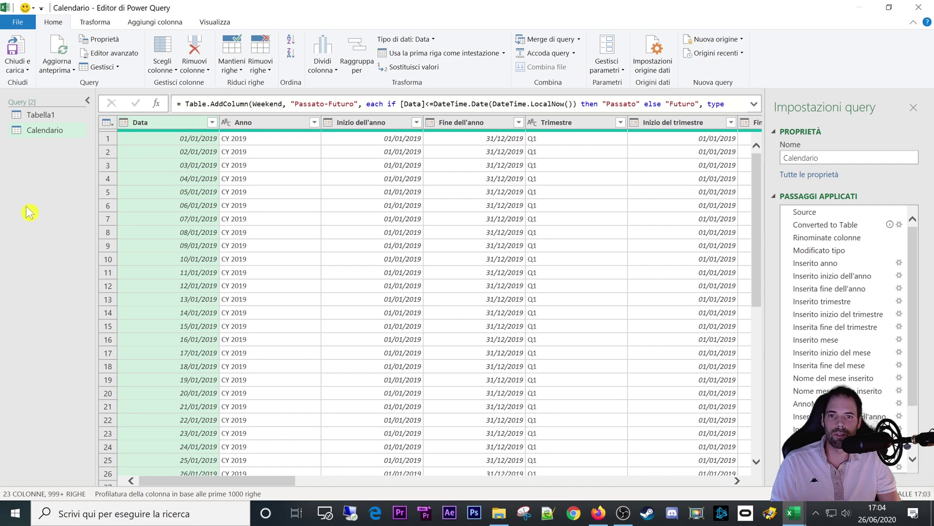
# Review Calendario's applied steps and its 23 date columns starting 01/01/2019.
pyautogui.click(53, 141)
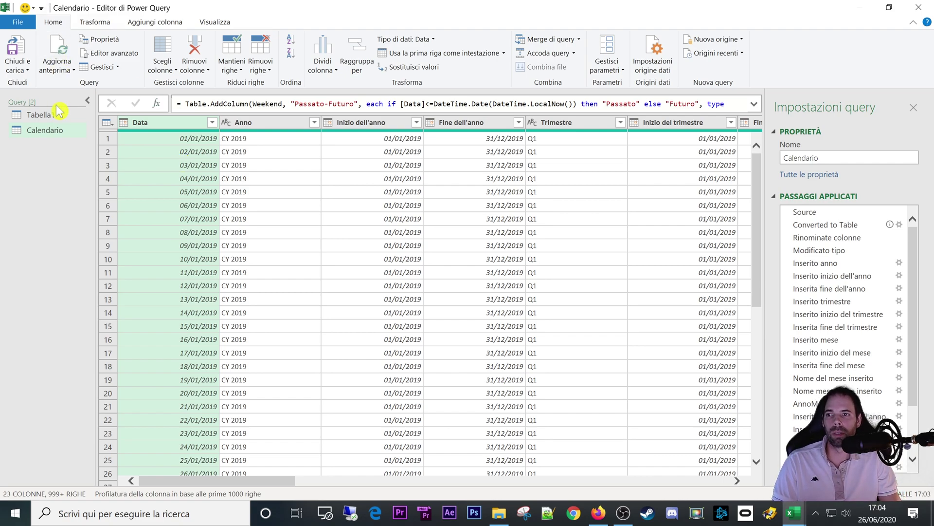
pyautogui.click(49, 131)
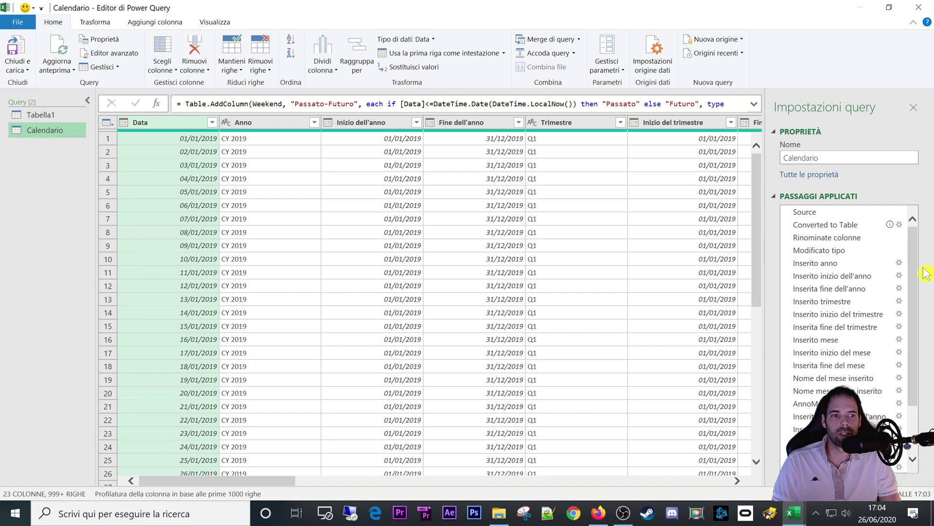
pyautogui.moveTo(905, 252); pyautogui.dragTo(903, 253)
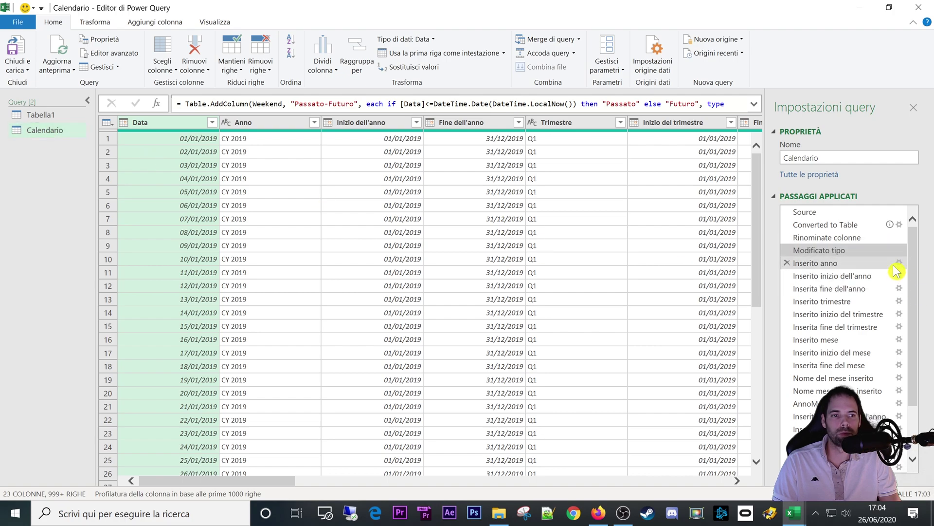
pyautogui.scroll(-2, 917, 259)
pyautogui.moveTo(919, 319); pyautogui.dragTo(916, 244)
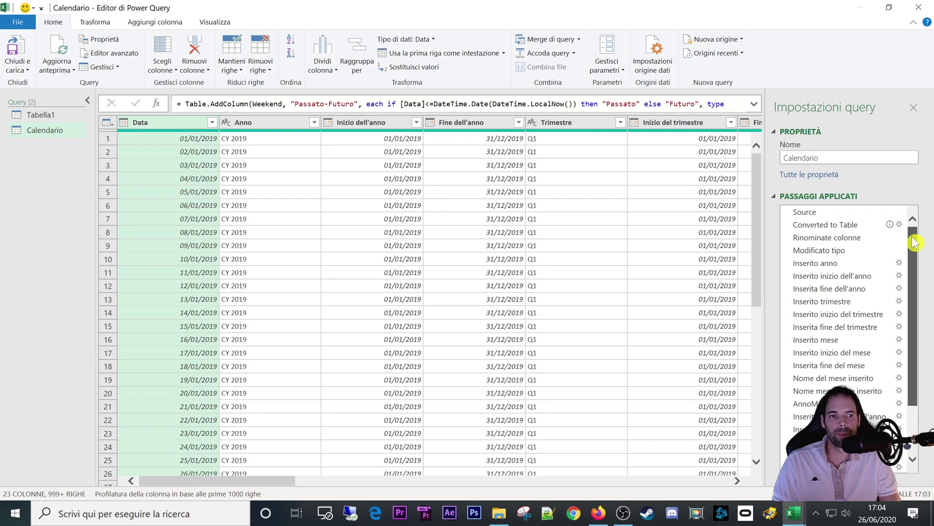